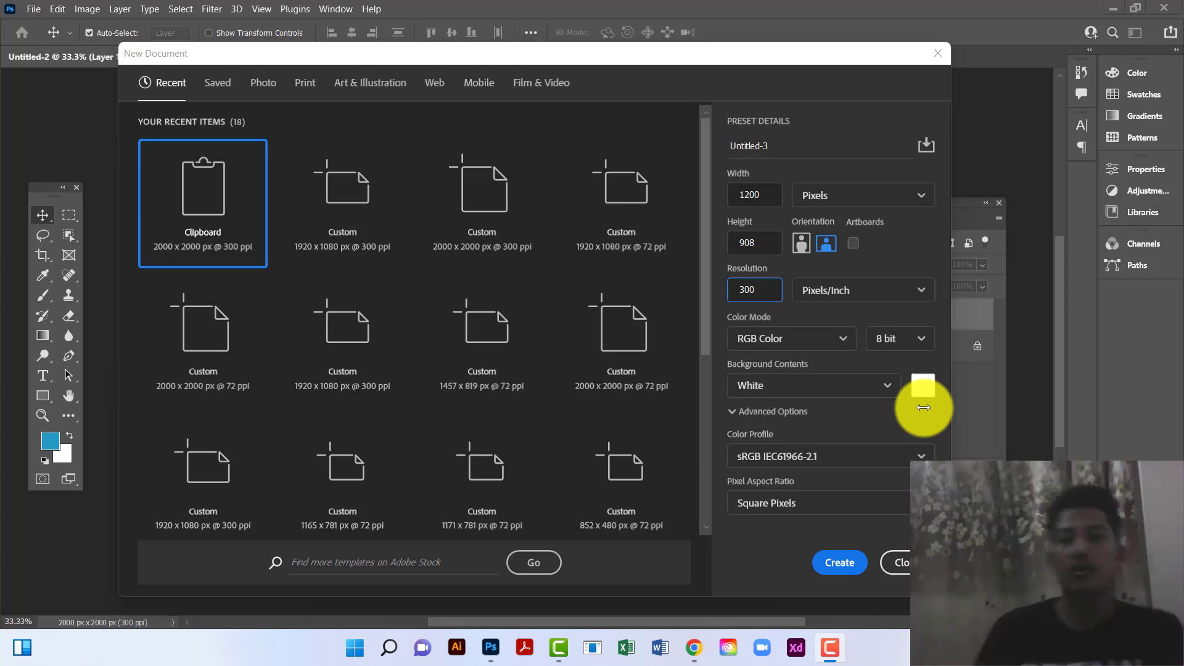
Create Untitled-3, a new 2000 × 2000 px document at 300 ppi
{"action": "left_click", "coordinate": [758, 193]}
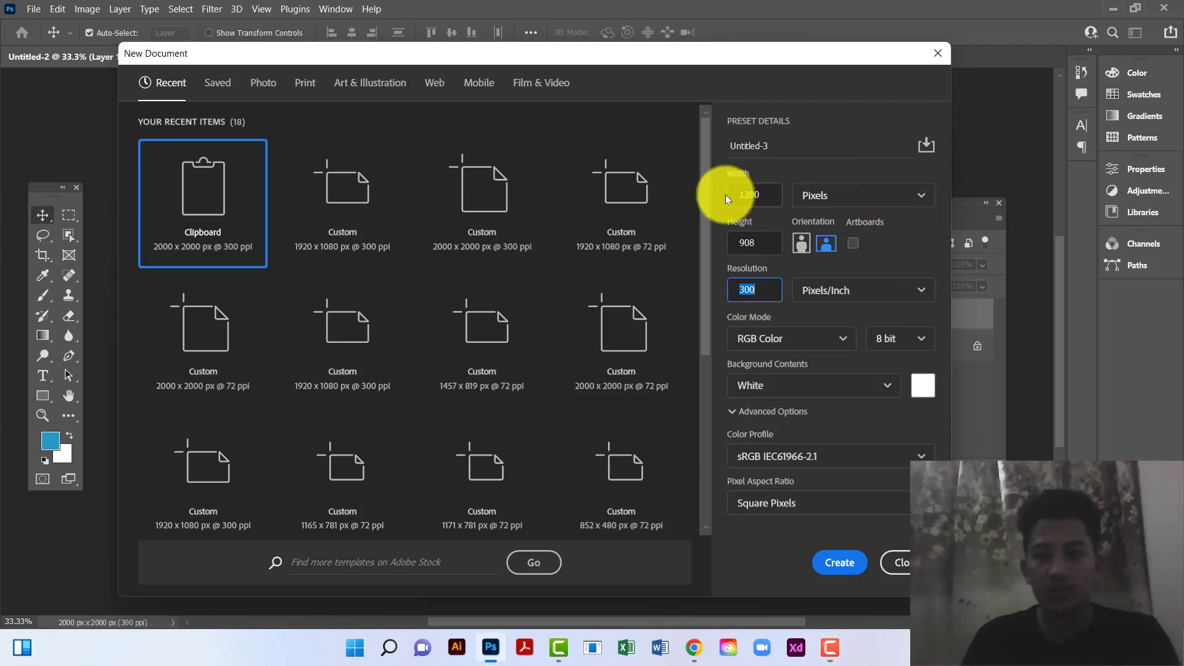
{"action": "left_click", "coordinate": [740, 194]}
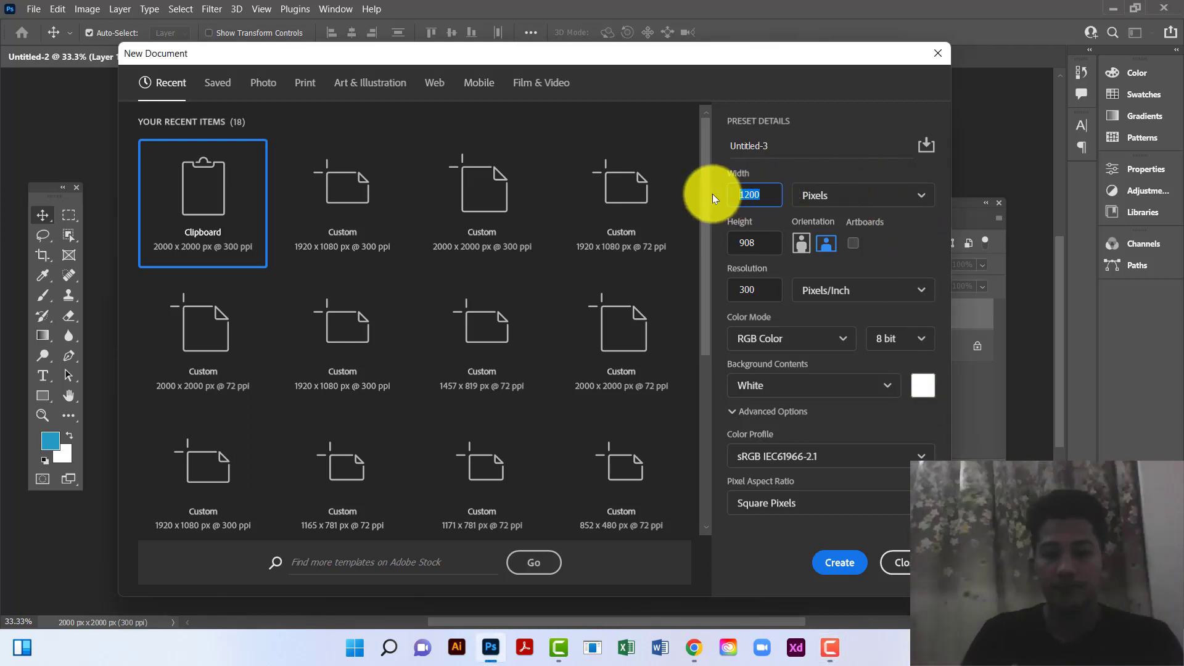
{"action": "type", "text": "2000"}
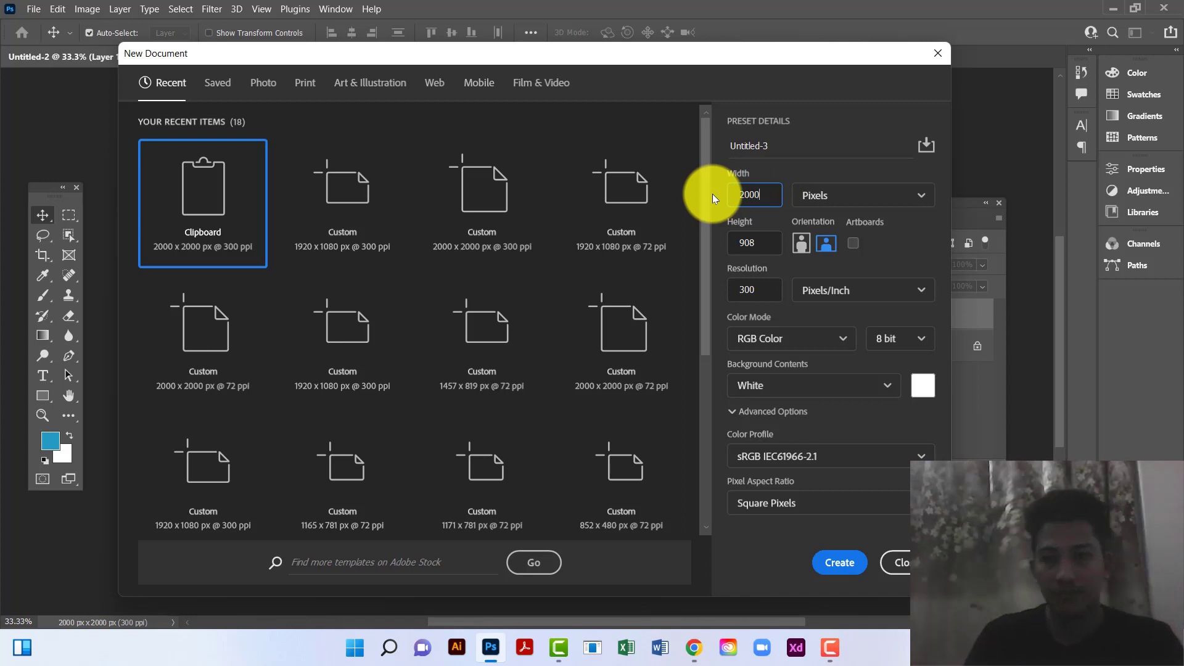
{"action": "left_click", "coordinate": [763, 245]}
{"action": "type", "text": "200"}
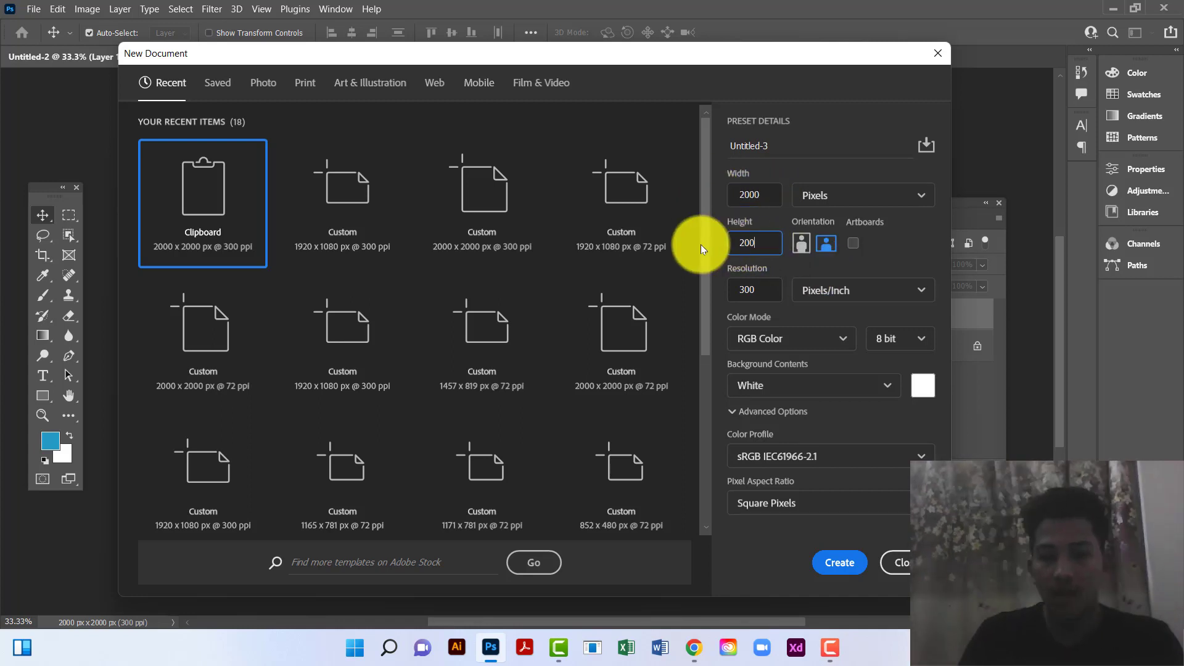
{"action": "type", "text": "0"}
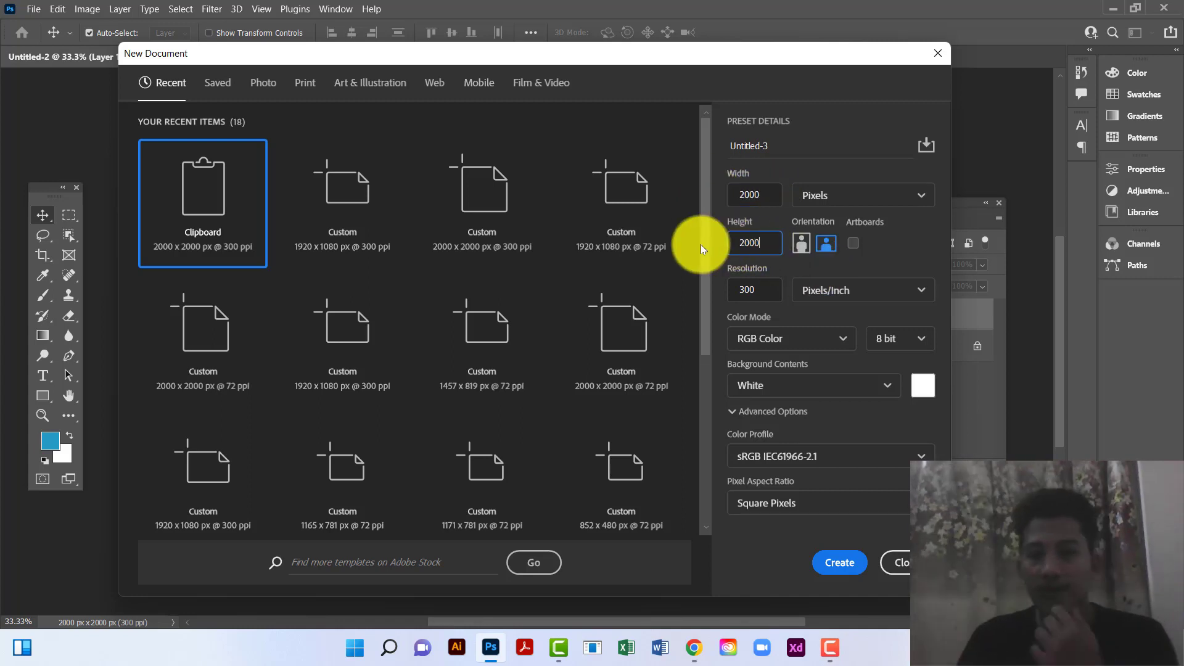
{"action": "left_click", "coordinate": [761, 291]}
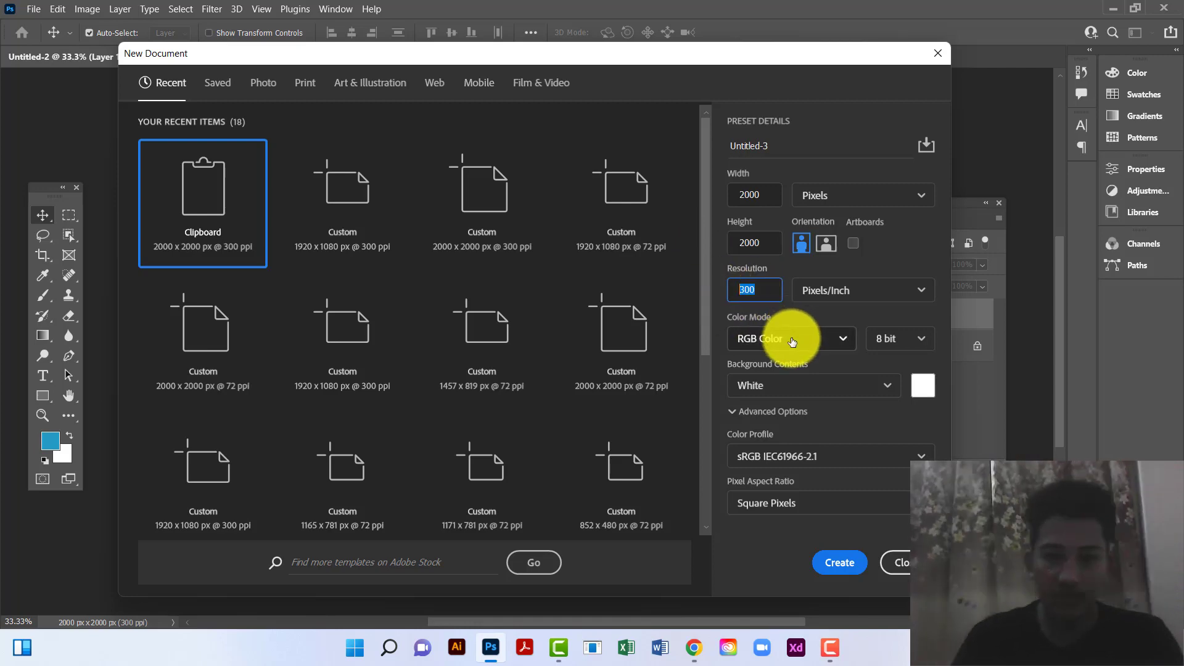
{"action": "left_click", "coordinate": [840, 562]}
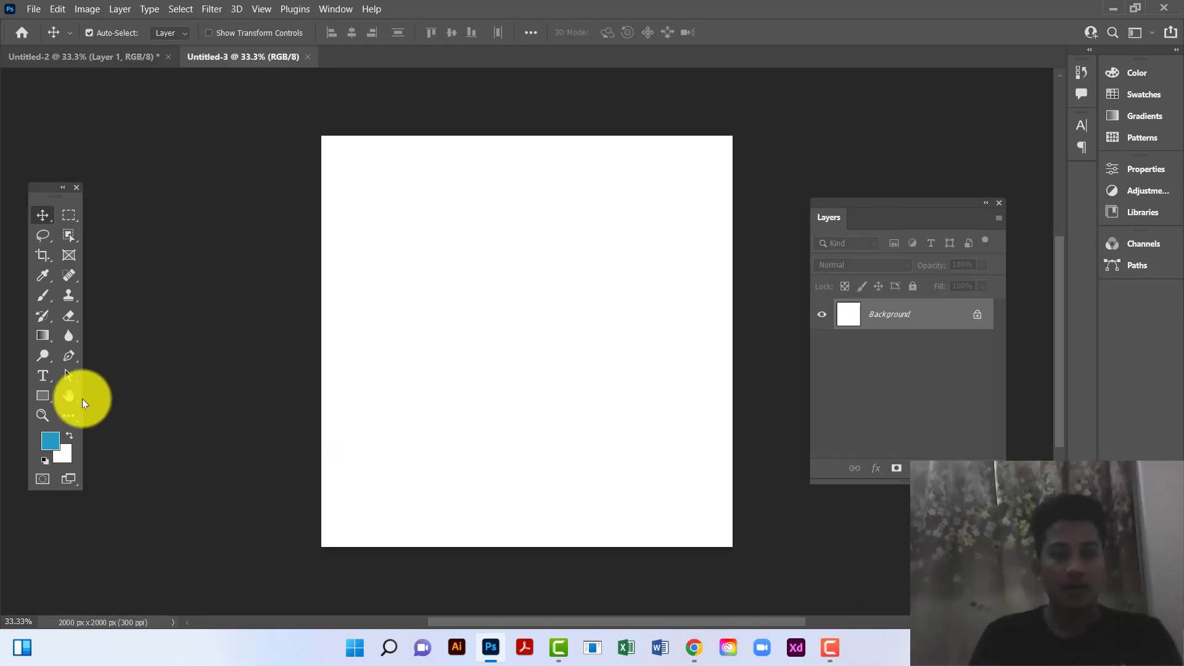
Draw Rectangle 1, a white rectangle shape about 2061 × 2080 px covering the whole canvas
{"action": "left_click", "coordinate": [42, 395]}
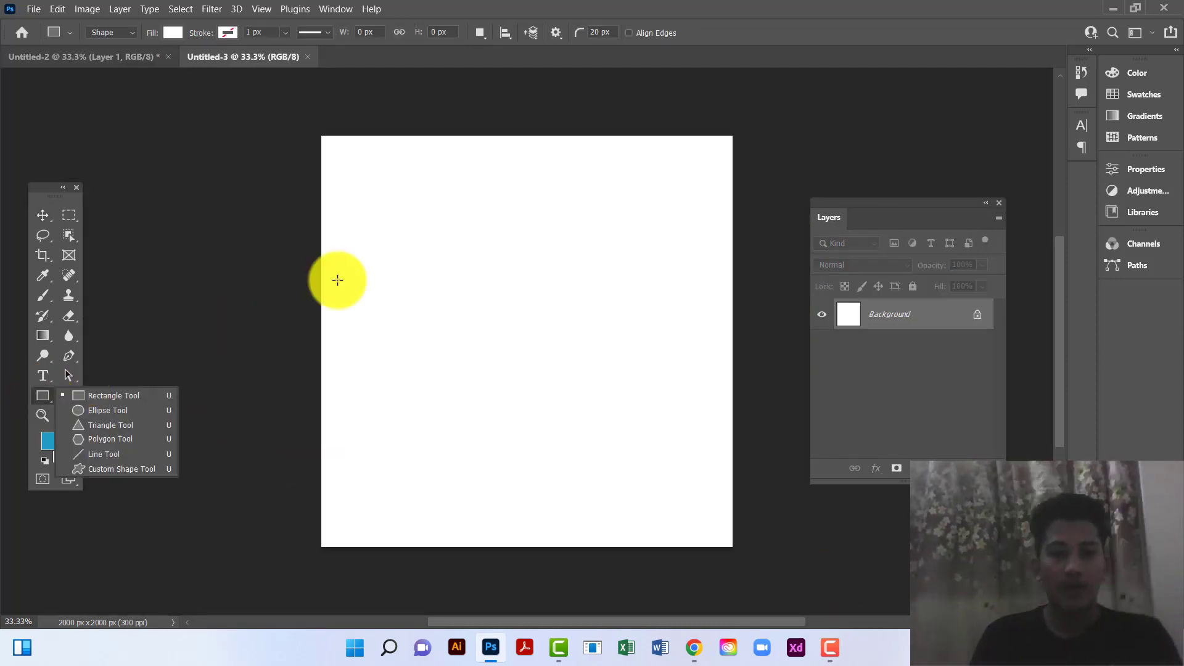
{"action": "left_click", "coordinate": [312, 128]}
{"action": "left_click_drag", "start_coordinate": [341, 177], "coordinate": [736, 554]}
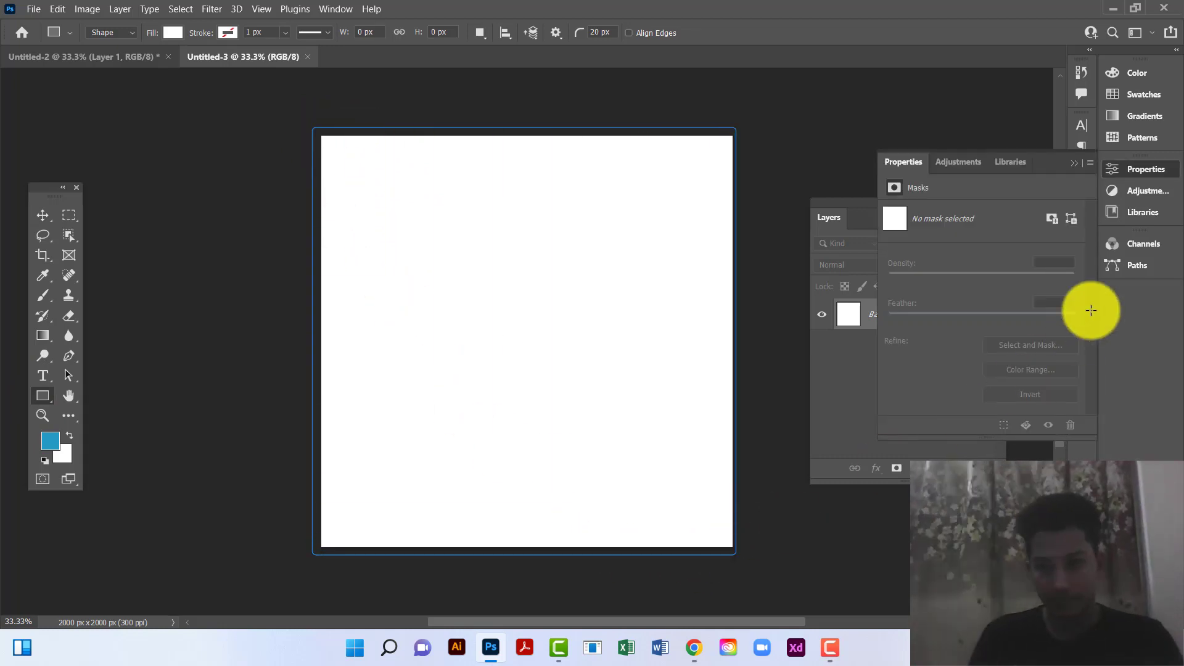
{"action": "left_click", "coordinate": [1074, 164]}
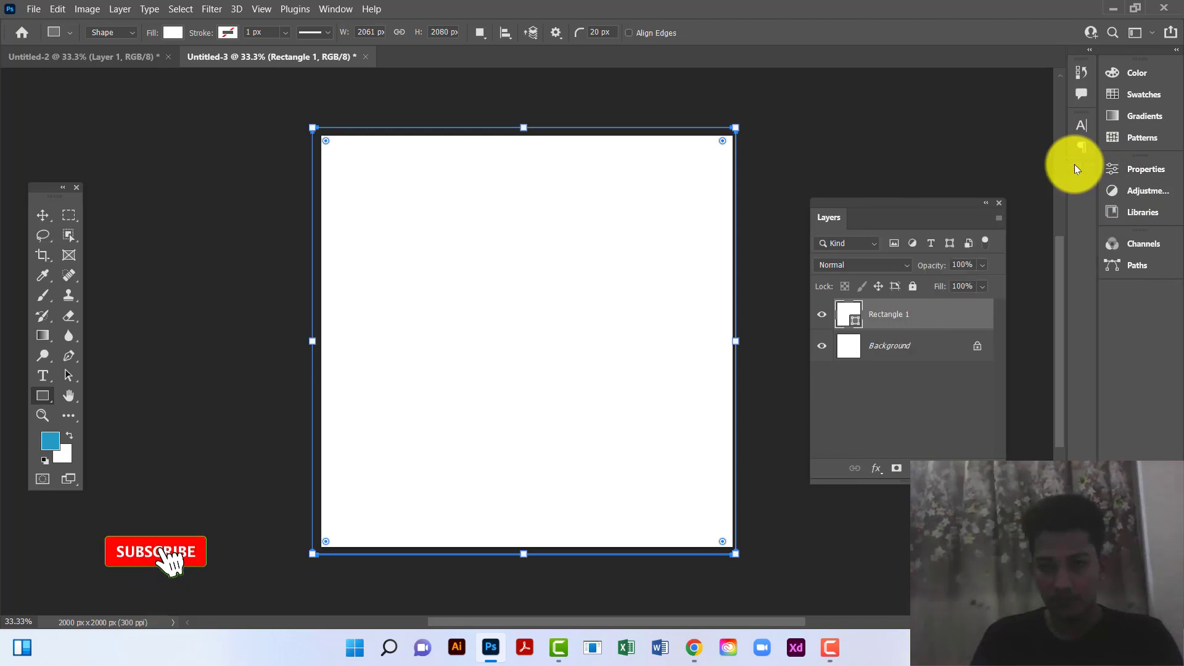
Drag the house photo from Untitled-2 into Untitled-3 as Layer 1, near the top-left
{"action": "left_click", "coordinate": [111, 57]}
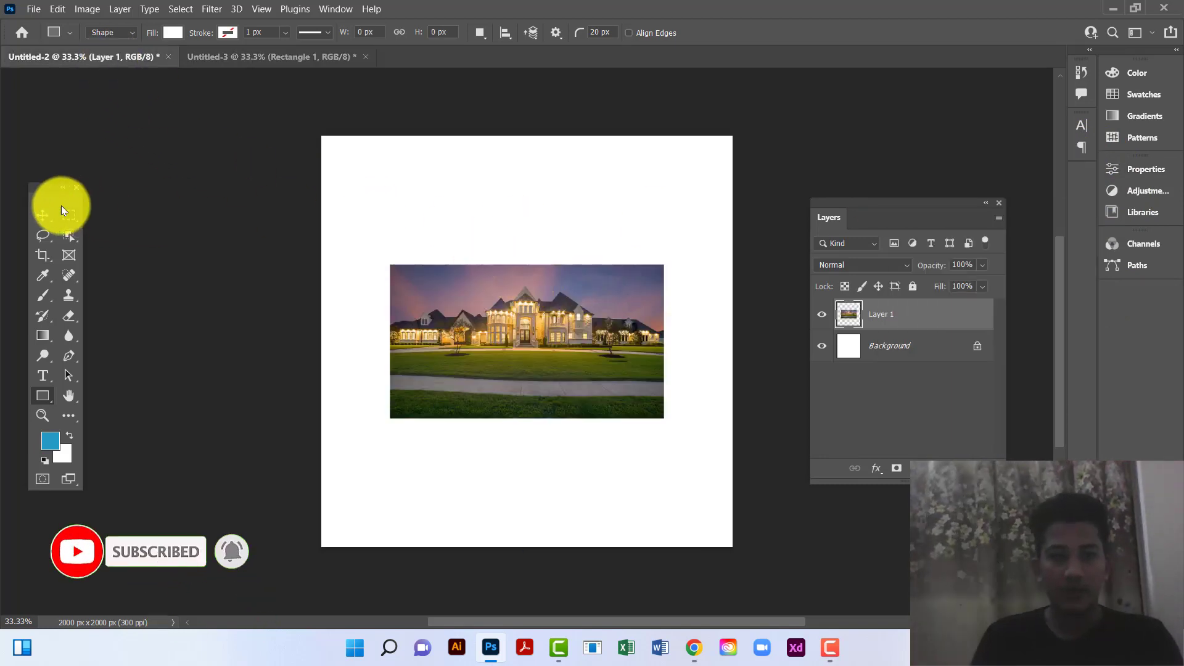
{"action": "left_click", "coordinate": [43, 215]}
{"action": "left_click_drag", "start_coordinate": [520, 243], "coordinate": [522, 215]}
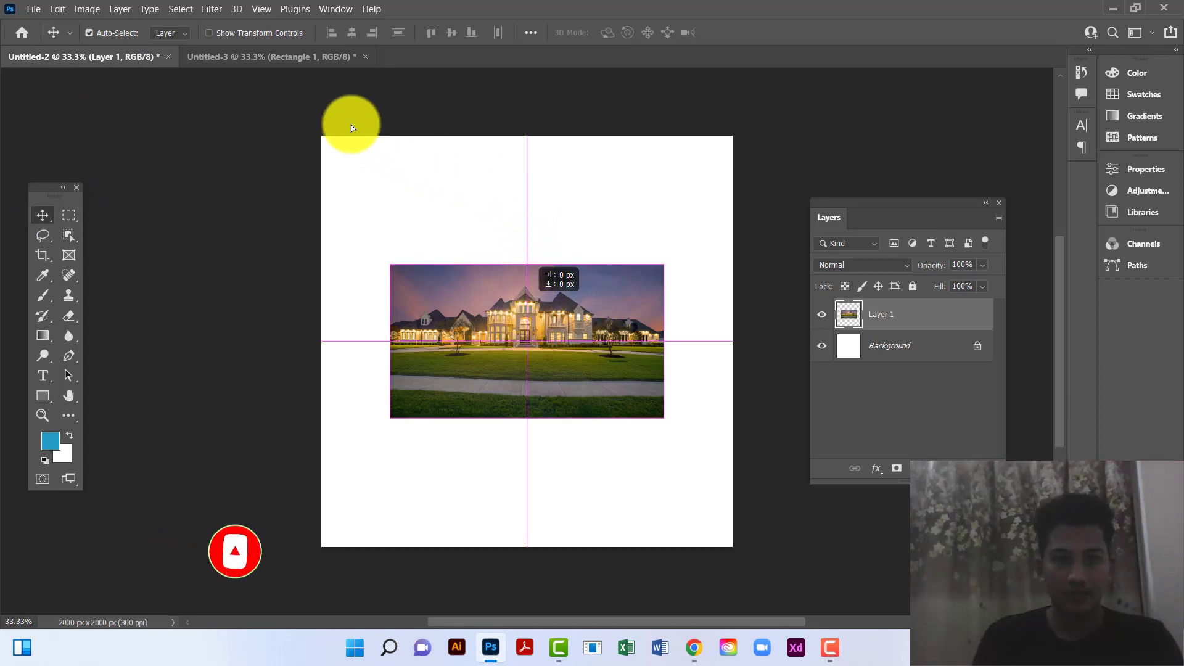
{"action": "left_click_drag", "start_coordinate": [522, 324], "coordinate": [422, 259]}
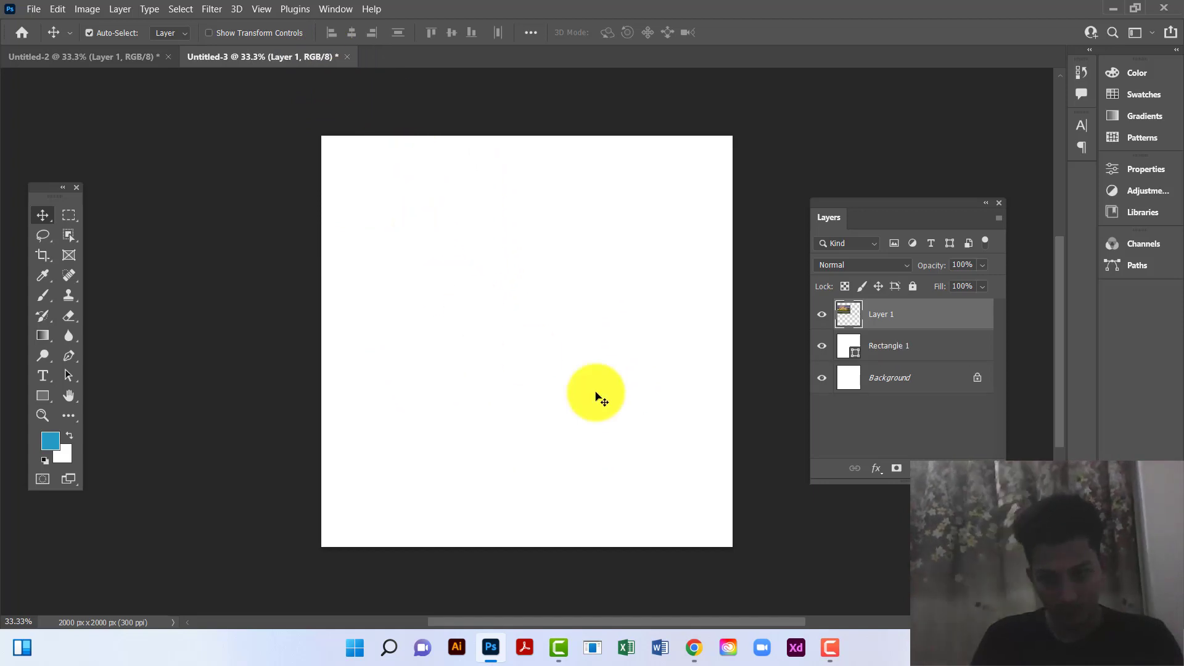
{"action": "left_click", "coordinate": [951, 351]}
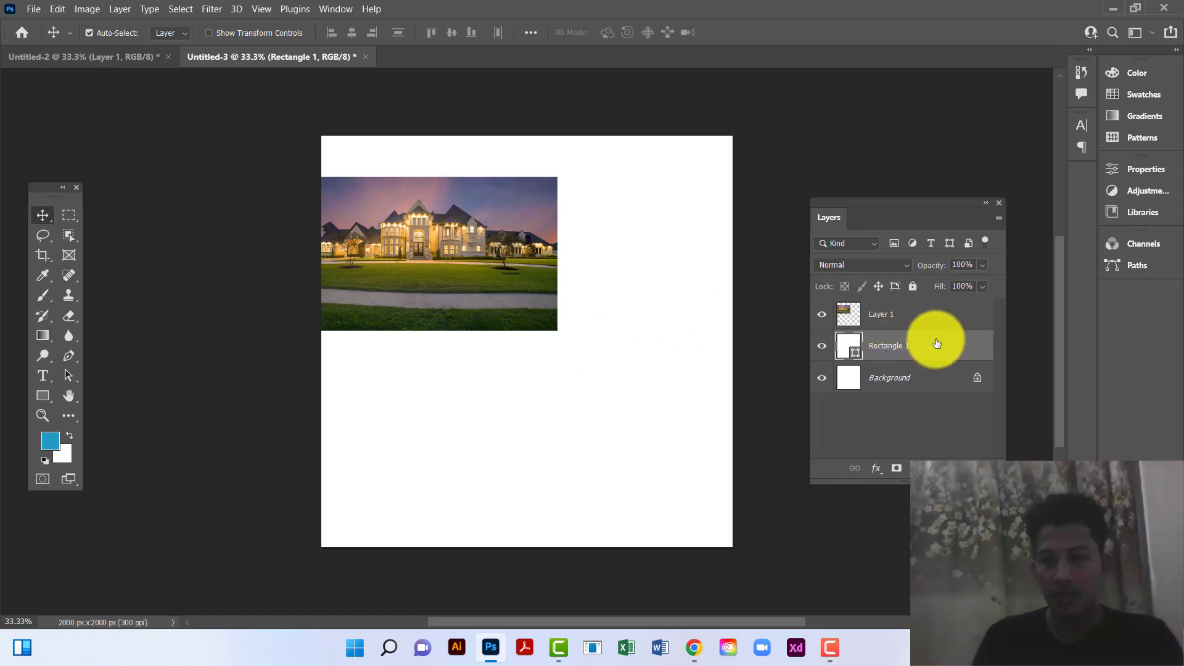
Add a Gradient Overlay to Rectangle 1 using a magenta-to-purple preset from the Purples set
{"action": "double_click", "coordinate": [976, 353]}
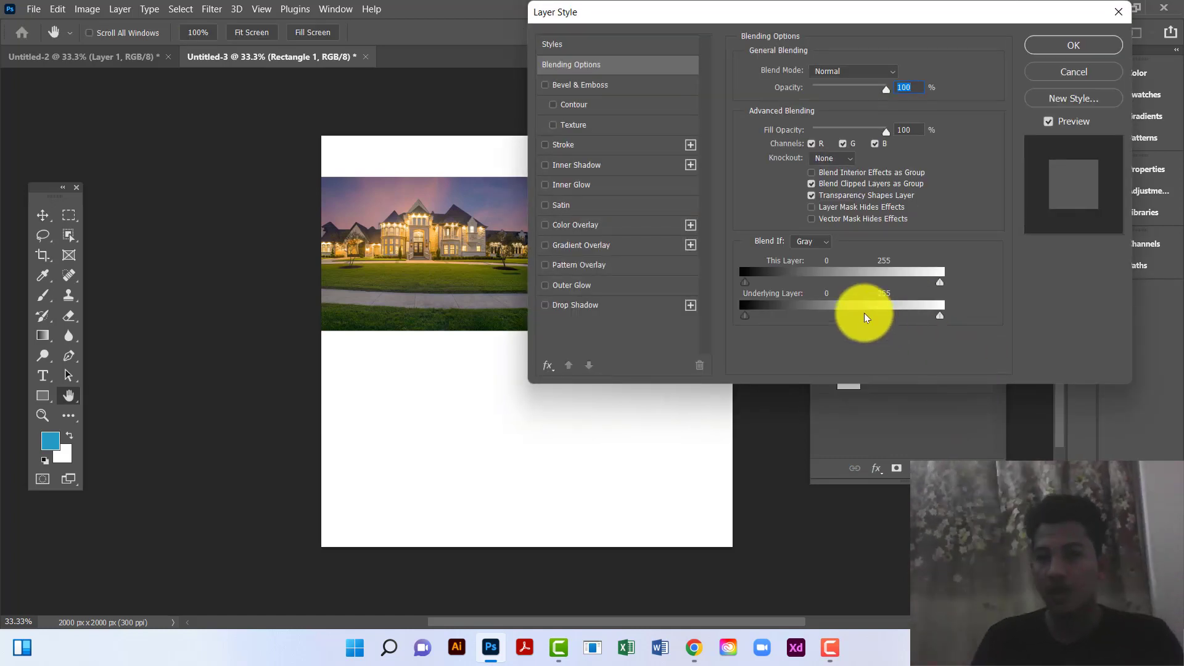
{"action": "left_click", "coordinate": [635, 245]}
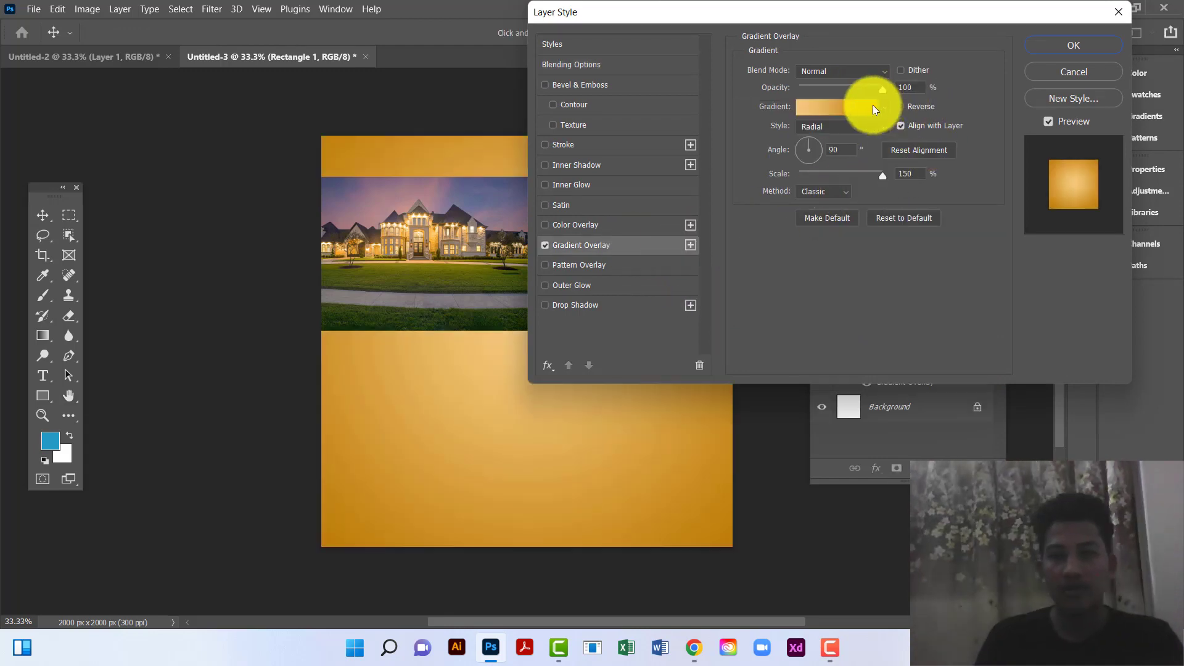
{"action": "left_click", "coordinate": [873, 106]}
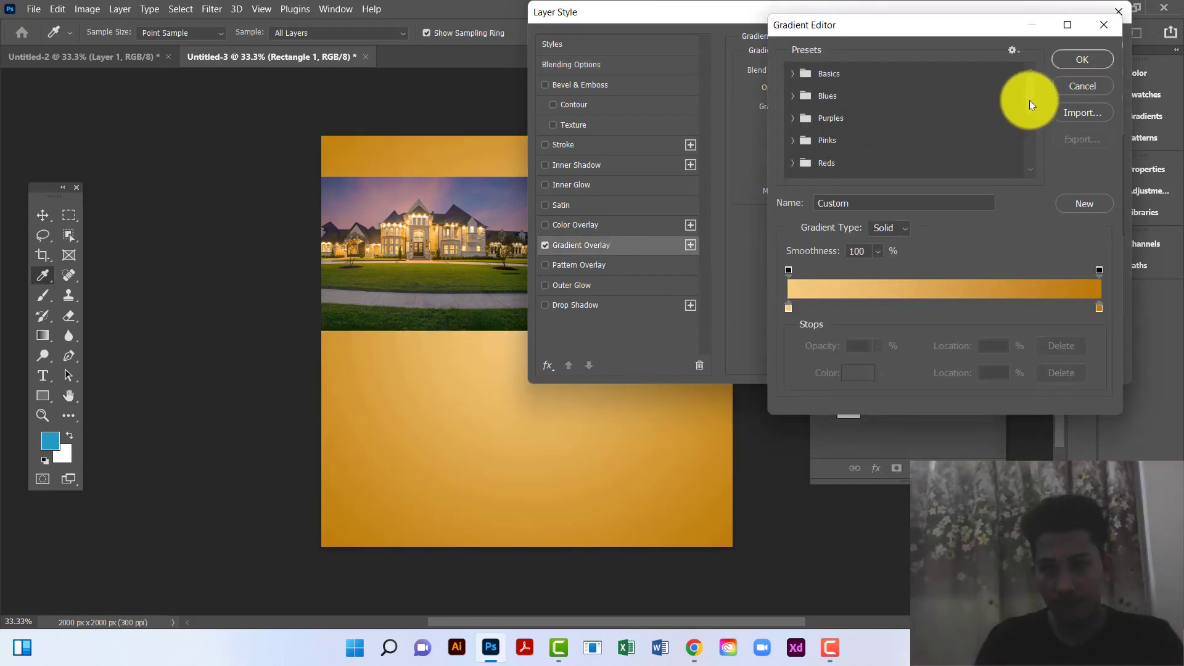
{"action": "scroll", "coordinate": [1026, 117], "scroll_direction": "down", "scroll_amount": 2}
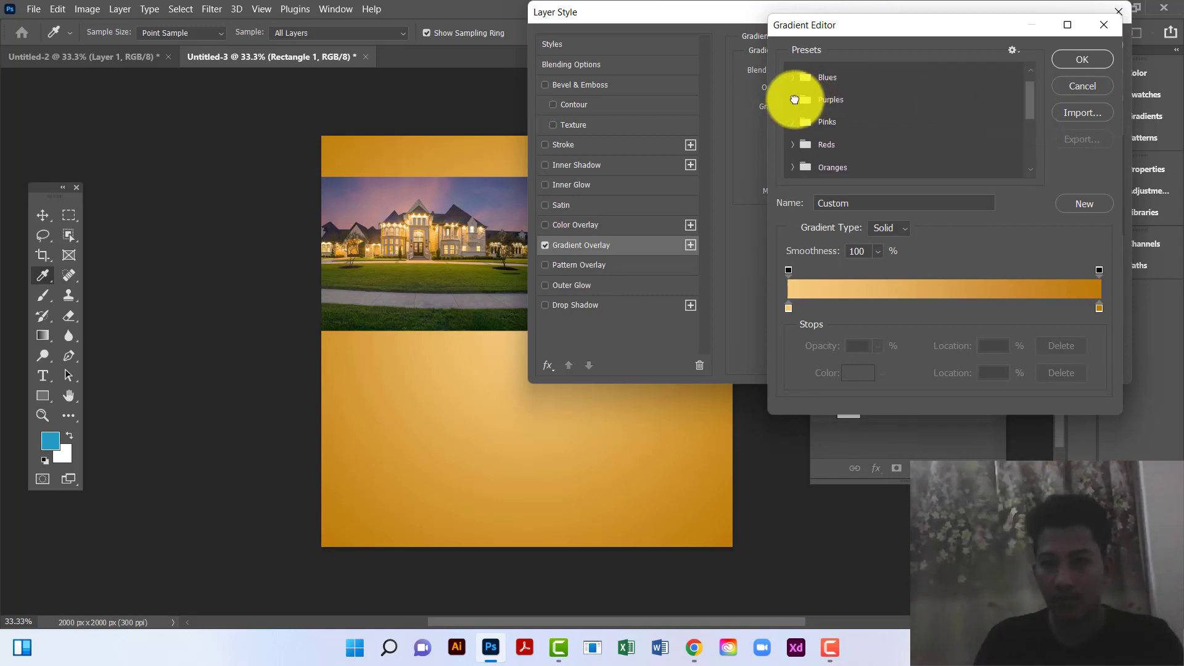
{"action": "left_click", "coordinate": [794, 99]}
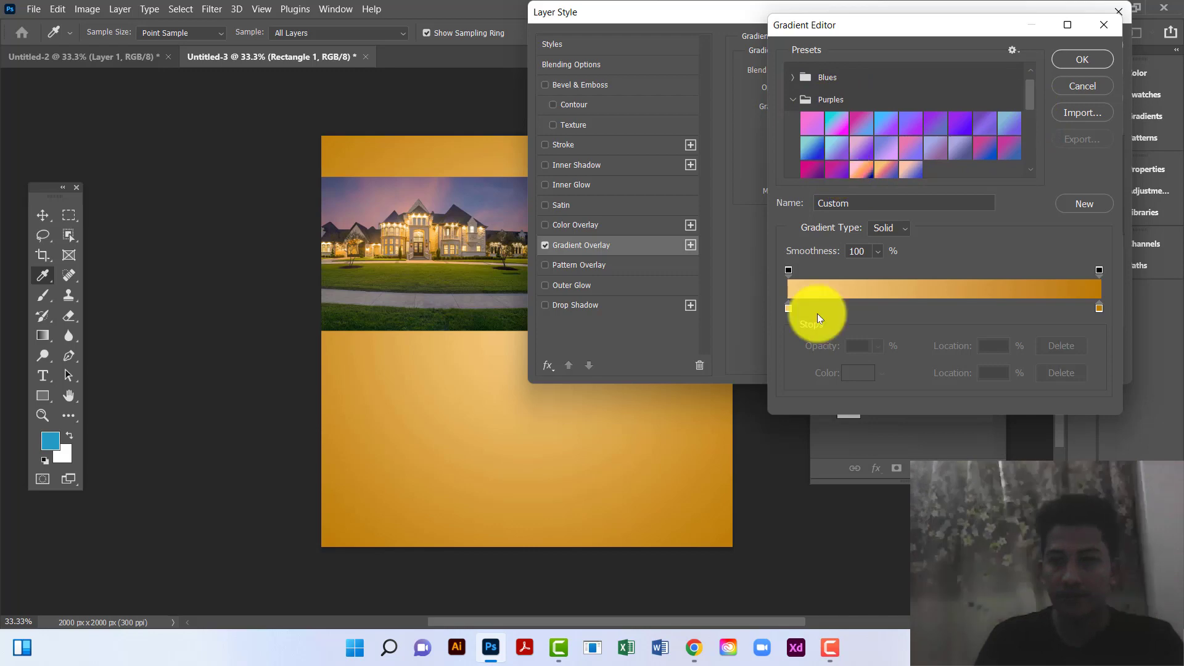
{"action": "left_click", "coordinate": [837, 168]}
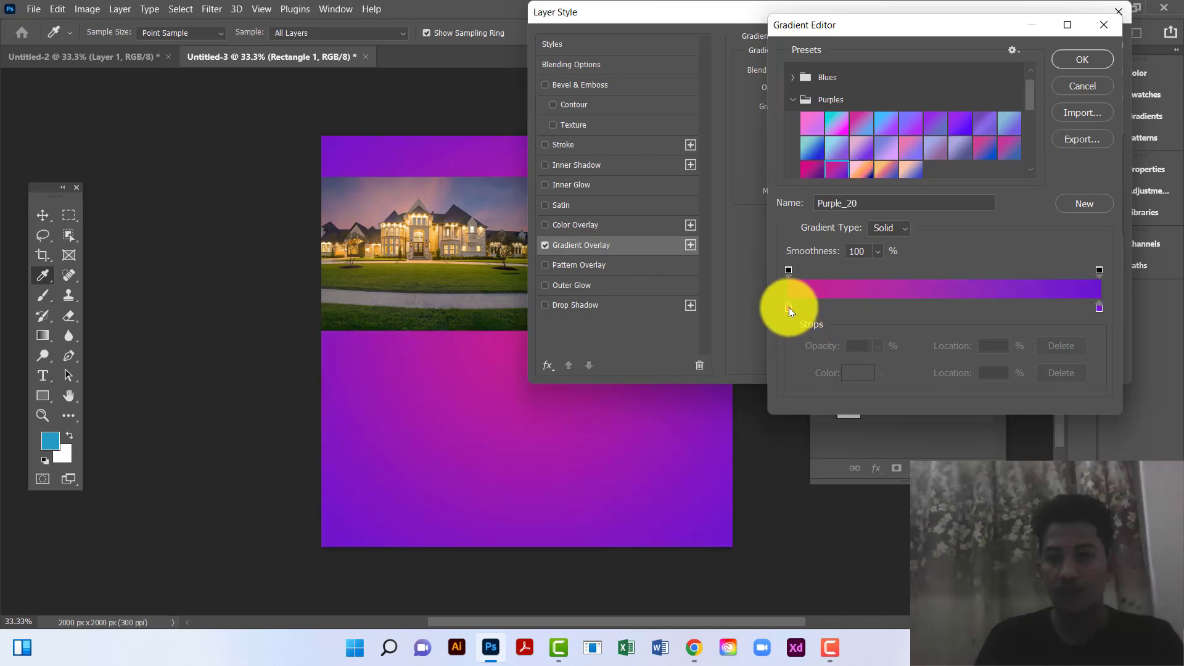
Change the gradient's left colour stop to a dark purple
{"action": "left_click", "coordinate": [789, 307]}
{"action": "double_click", "coordinate": [789, 307]}
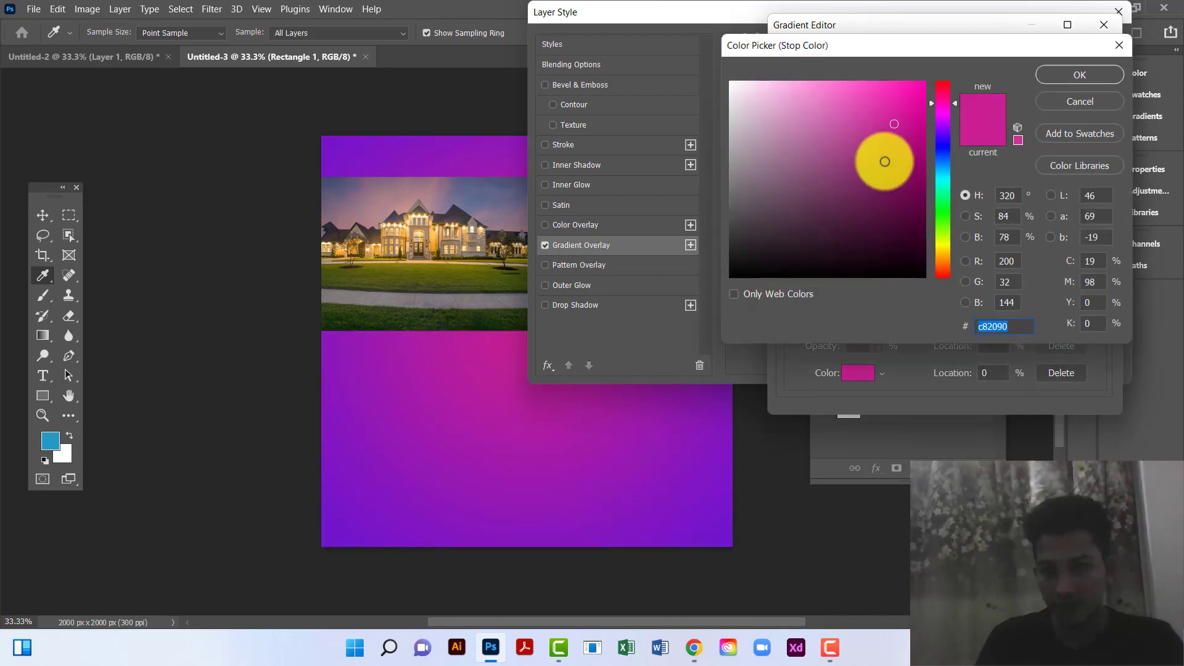
{"action": "left_click_drag", "start_coordinate": [945, 120], "coordinate": [945, 123]}
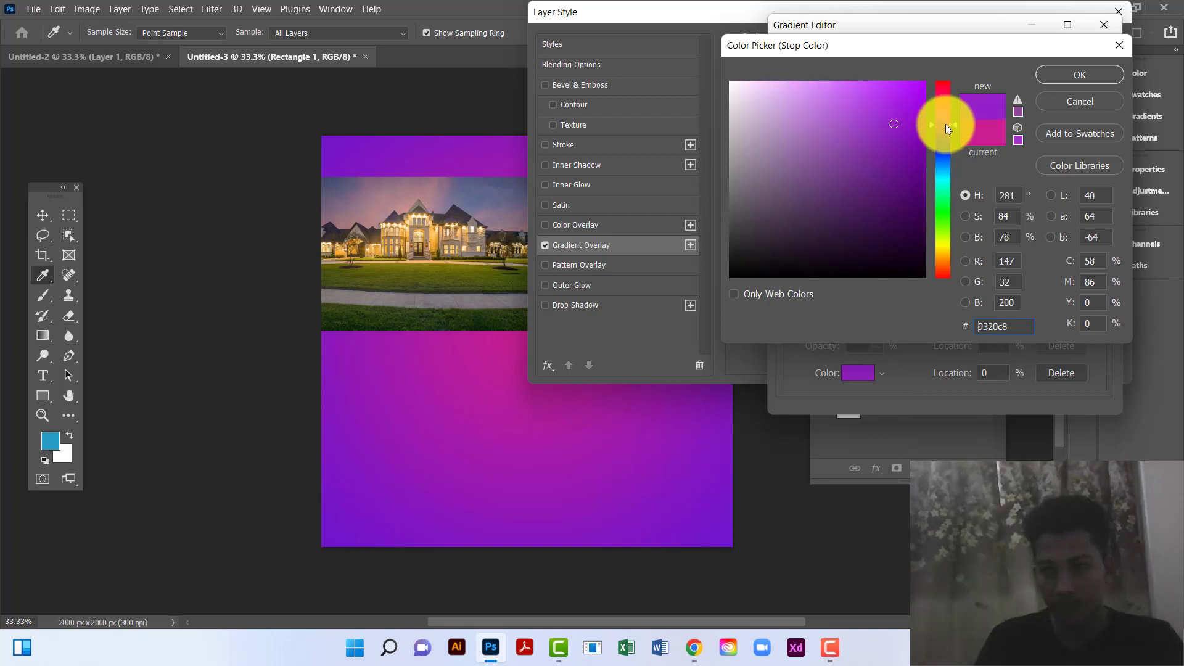
{"action": "left_click", "coordinate": [921, 178]}
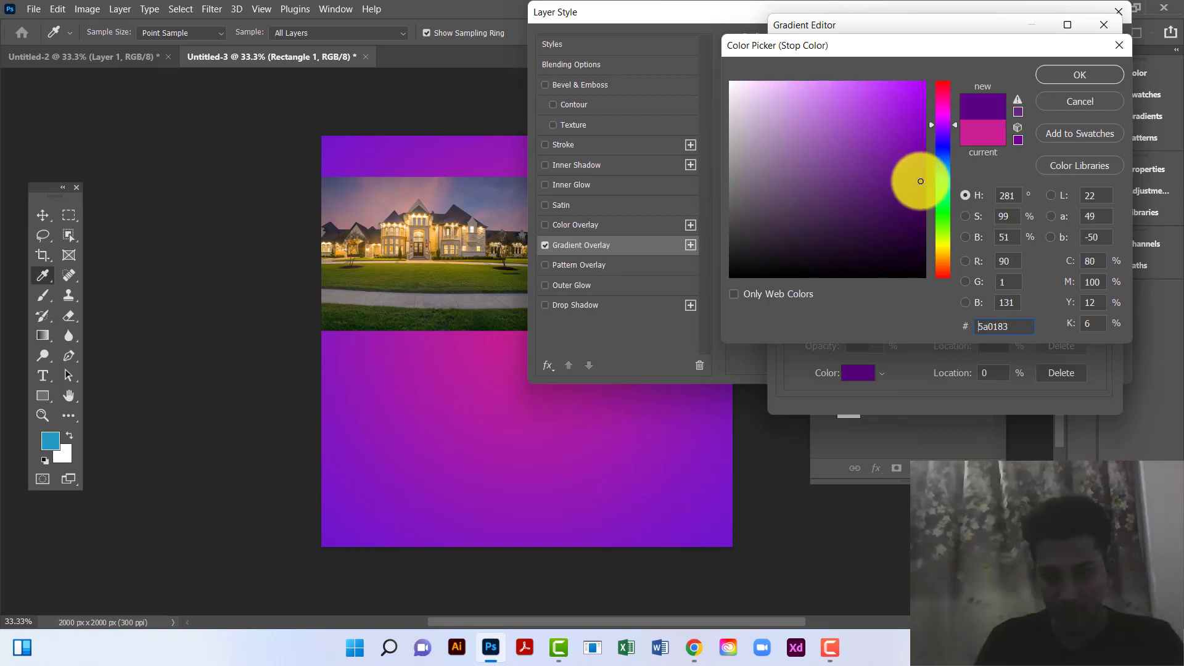
{"action": "mouse_move", "coordinate": [921, 178]}
{"action": "left_mouse_down"}
{"action": "mouse_move", "coordinate": [919, 106]}
{"action": "mouse_move", "coordinate": [928, 196]}
{"action": "left_mouse_up"}
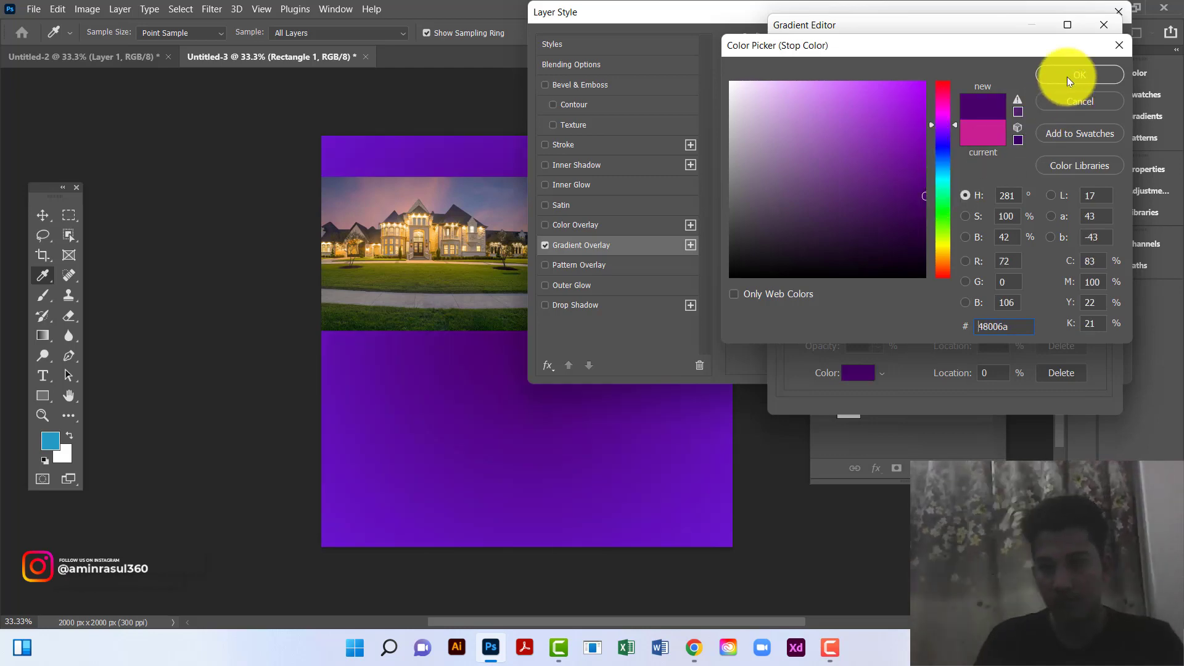
{"action": "left_click", "coordinate": [1066, 77]}
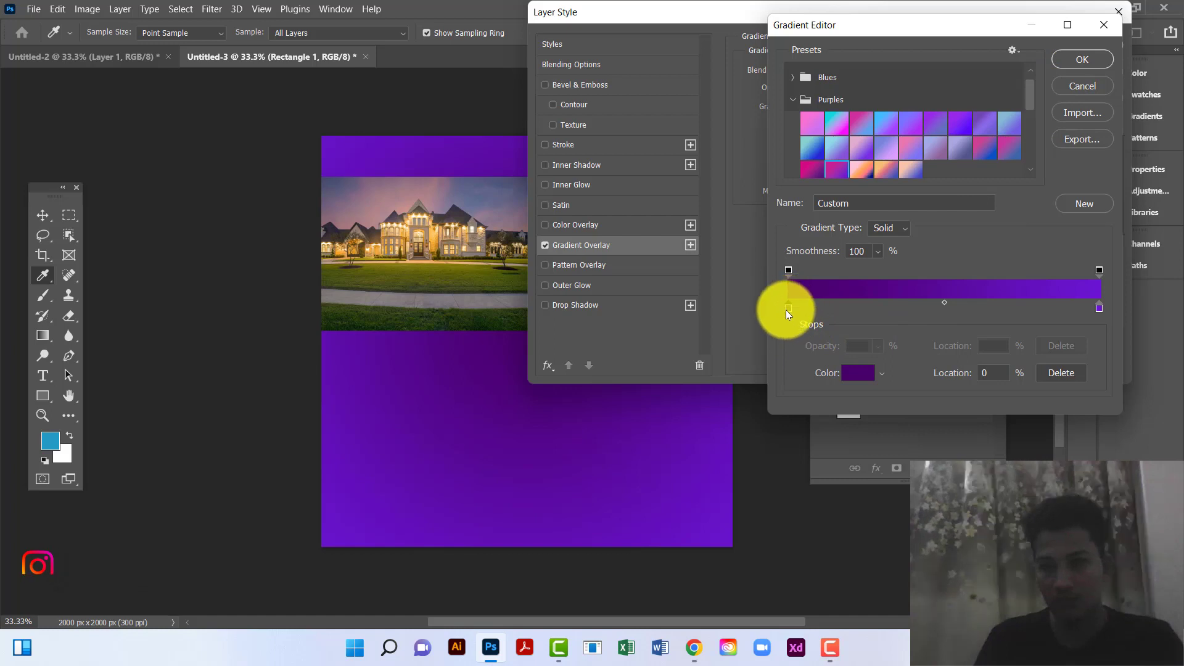
Rearrange the stops so dark purple sits at the gradient's end, then apply the radial overlay
{"action": "left_click_drag", "start_coordinate": [788, 308], "coordinate": [1018, 306]}
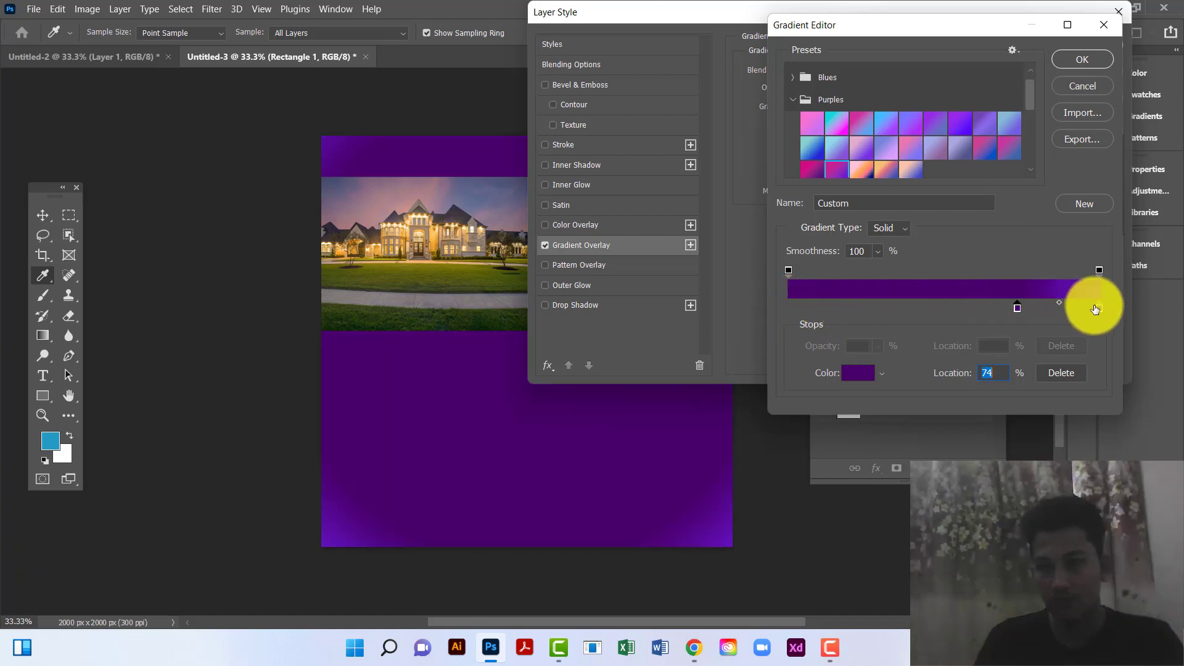
{"action": "left_click_drag", "start_coordinate": [1098, 311], "coordinate": [757, 299]}
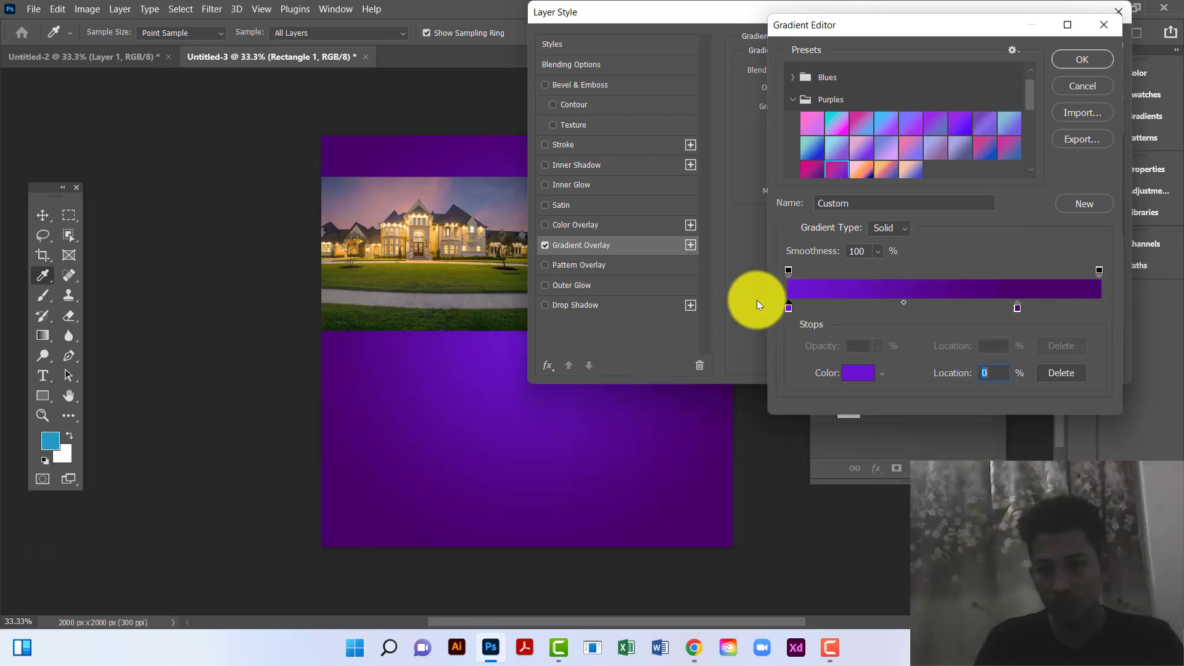
{"action": "left_click_drag", "start_coordinate": [1015, 310], "coordinate": [1110, 305]}
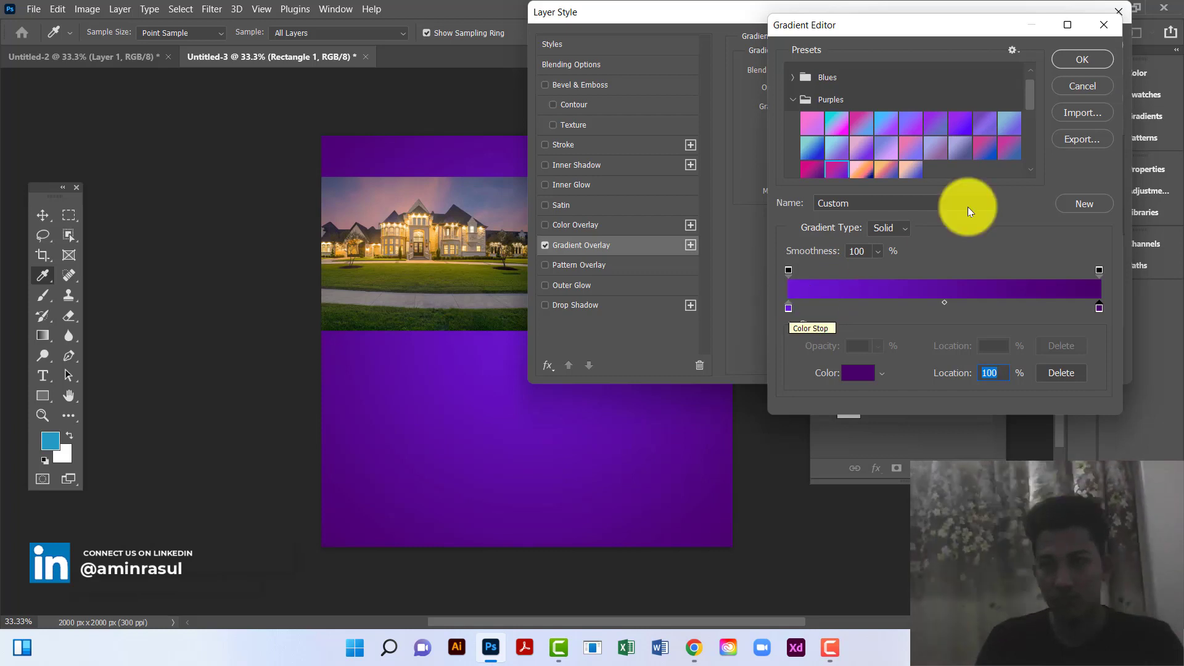
{"action": "left_click", "coordinate": [1088, 61]}
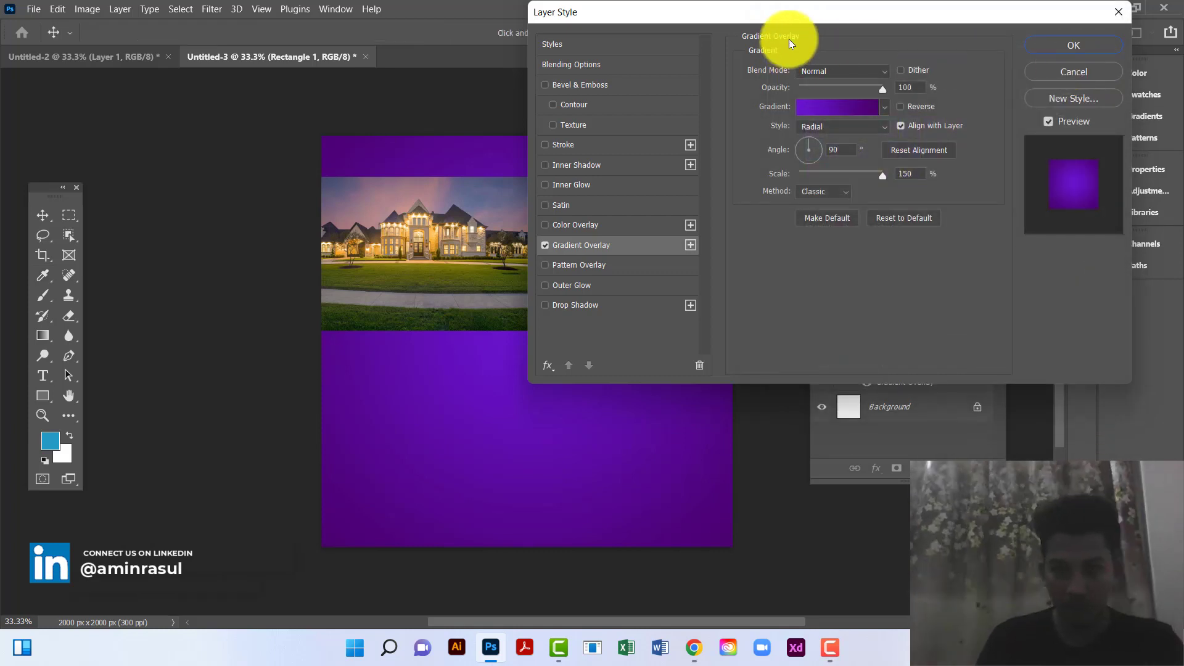
{"action": "left_click_drag", "start_coordinate": [779, 18], "coordinate": [719, 13]}
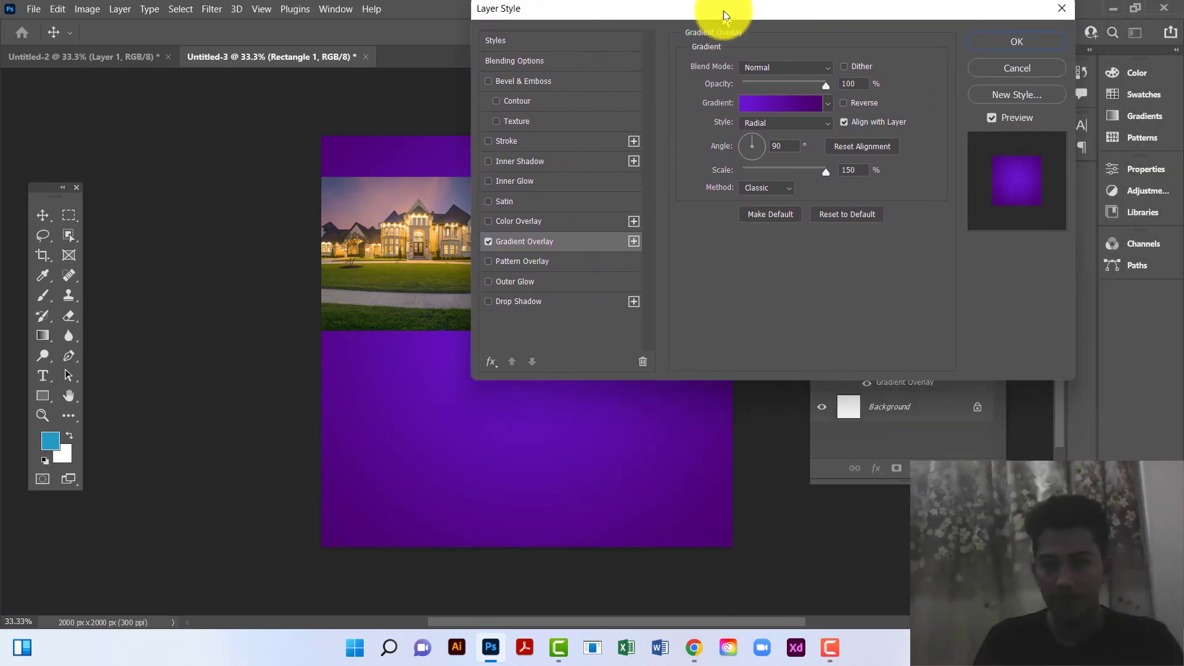
{"action": "left_click", "coordinate": [1026, 46]}
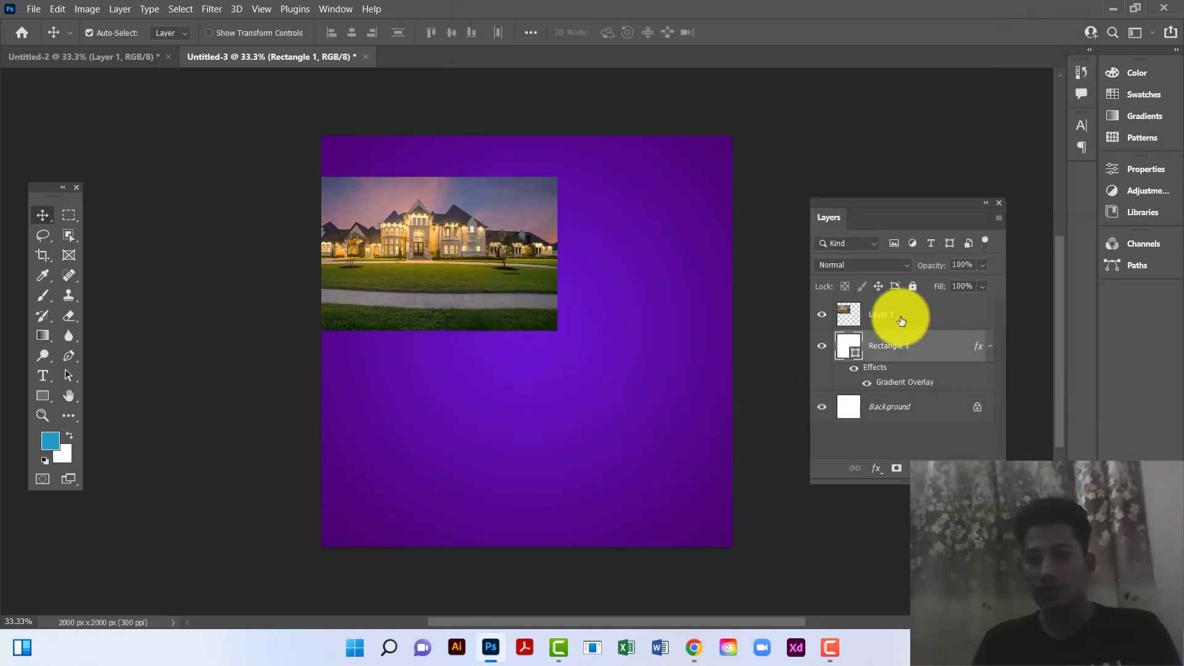
Move the house photo to the bottom-right and draw a 1428 × 1560 px white ellipse top-left
{"action": "left_click", "coordinate": [913, 286]}
{"action": "left_click_drag", "start_coordinate": [476, 236], "coordinate": [687, 450]}
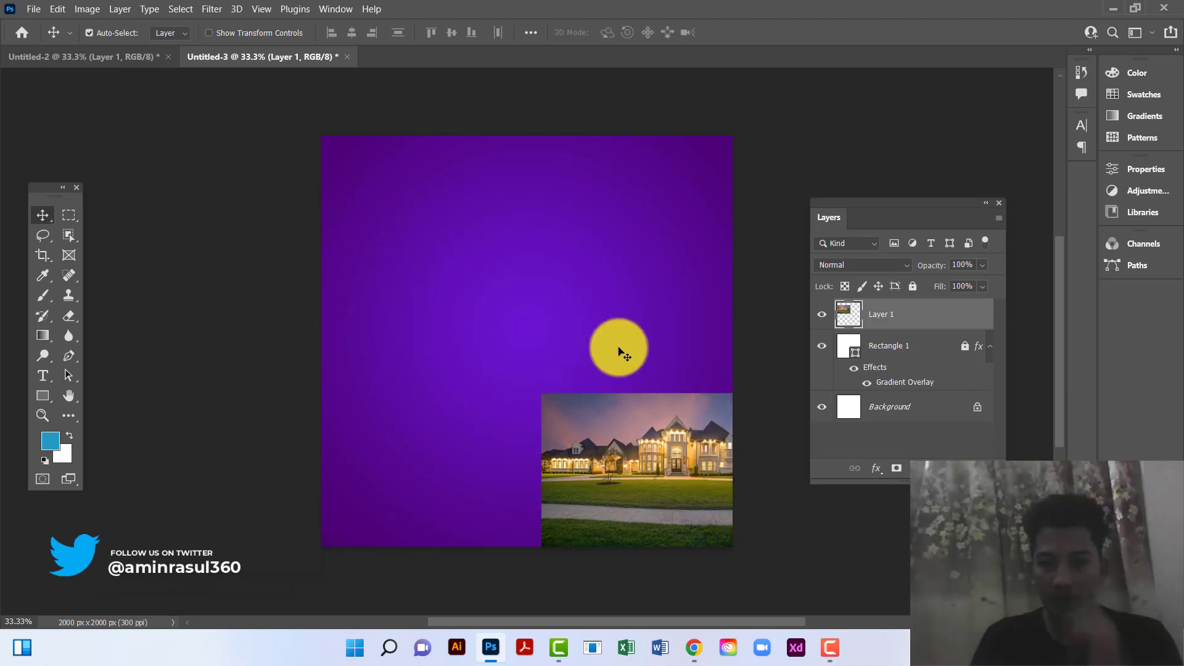
{"action": "left_click", "coordinate": [48, 396]}
{"action": "left_click", "coordinate": [95, 412]}
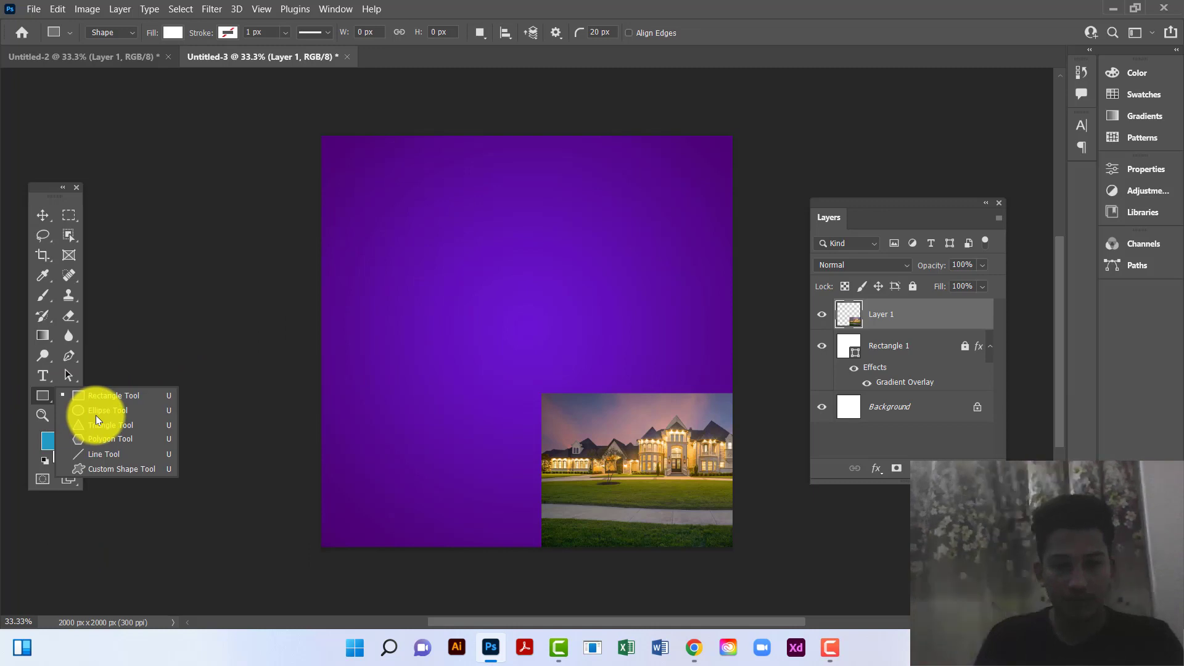
{"action": "left_click", "coordinate": [565, 188]}
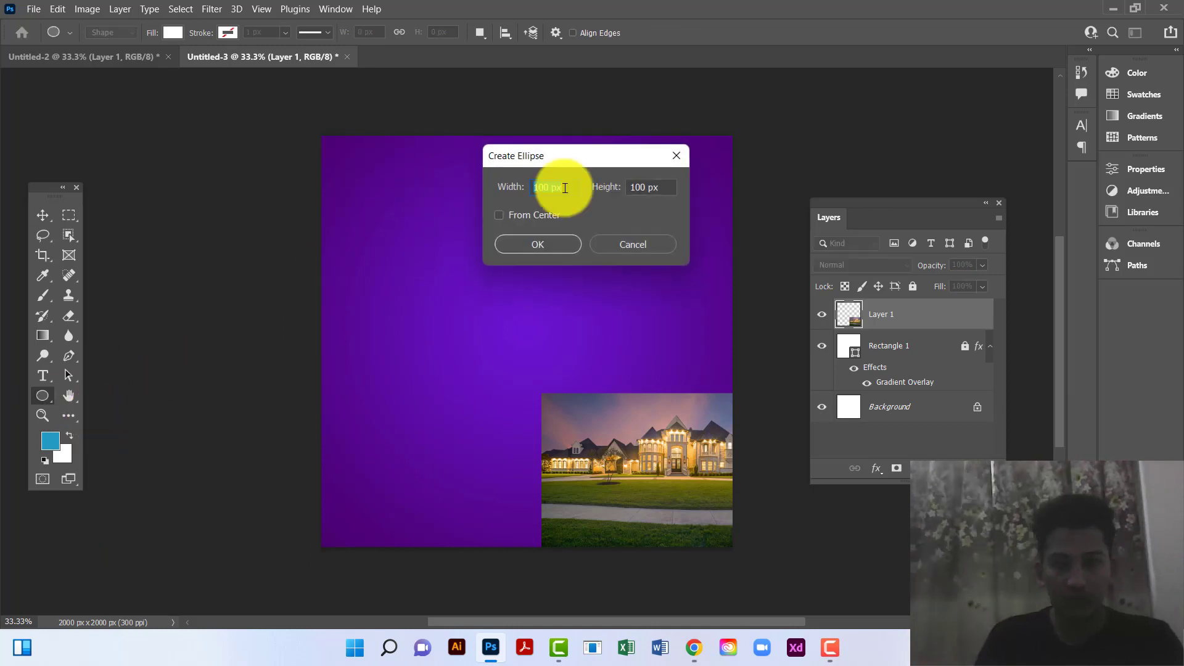
{"action": "left_click", "coordinate": [677, 154]}
{"action": "mouse_move", "coordinate": [285, 111]}
{"action": "left_mouse_down"}
{"action": "mouse_move", "coordinate": [489, 372]}
{"action": "mouse_move", "coordinate": [576, 373]}
{"action": "mouse_move", "coordinate": [557, 437]}
{"action": "mouse_move", "coordinate": [550, 423]}
{"action": "mouse_move", "coordinate": [576, 418]}
{"action": "mouse_move", "coordinate": [578, 432]}
{"action": "left_mouse_up"}
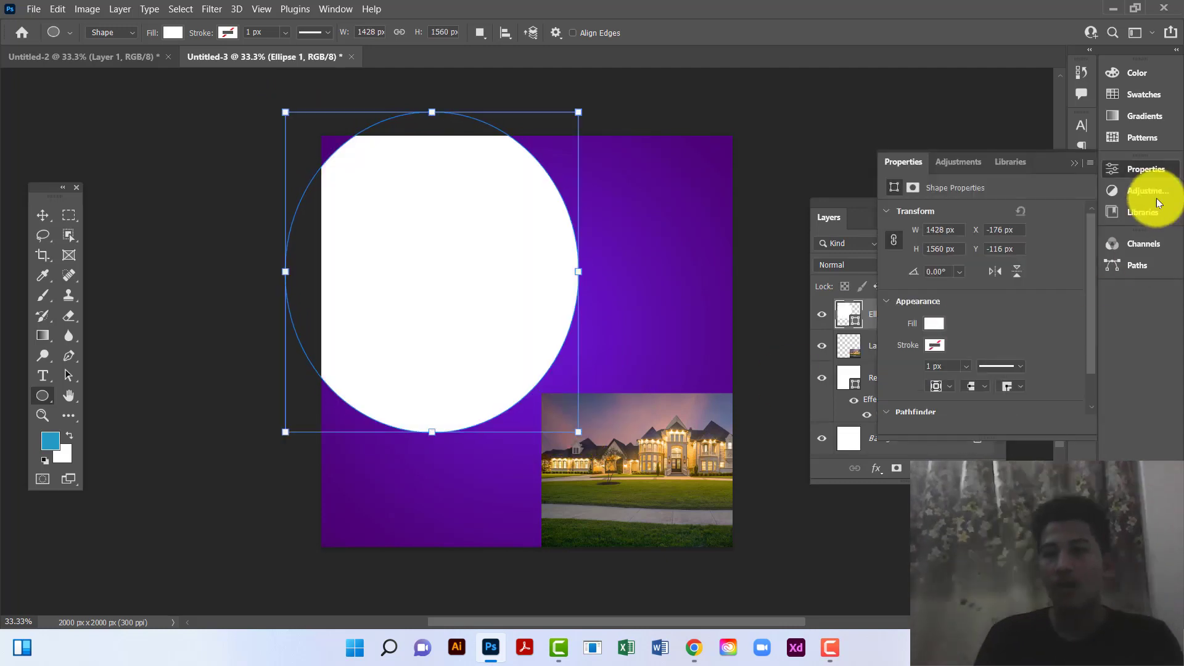
{"action": "left_click", "coordinate": [1072, 164]}
{"action": "left_click", "coordinate": [44, 213]}
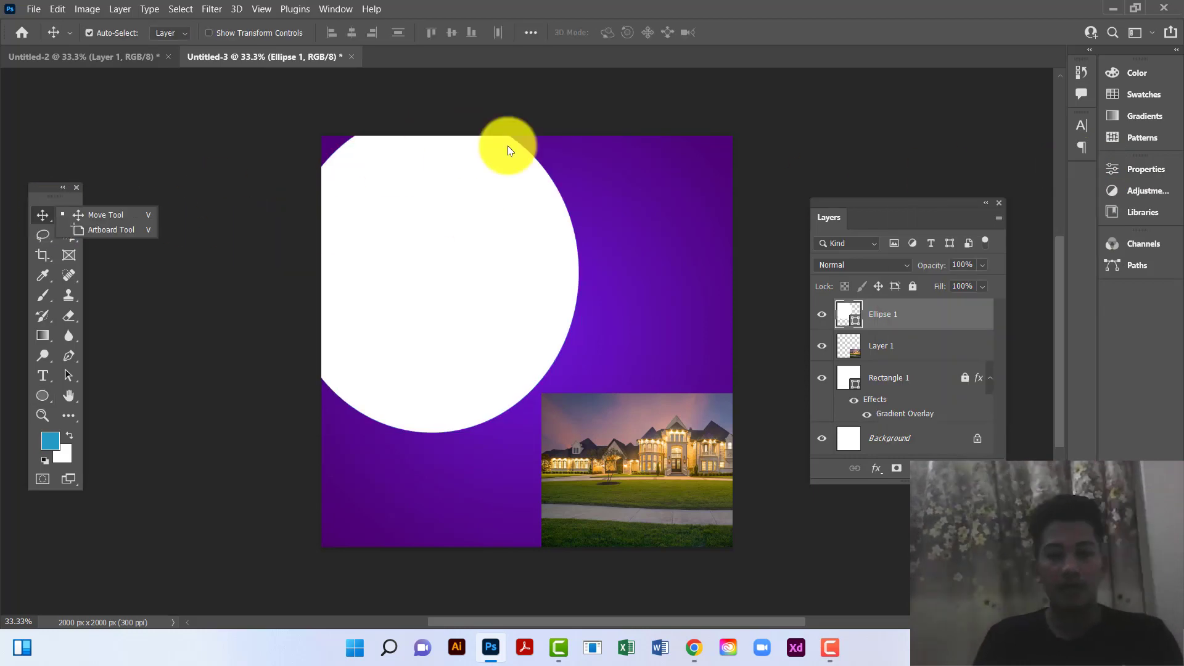
Rotate Ellipse 1 about −43.6°, scale it to roughly 107%, and shift it up-left
{"action": "left_click", "coordinate": [58, 9]}
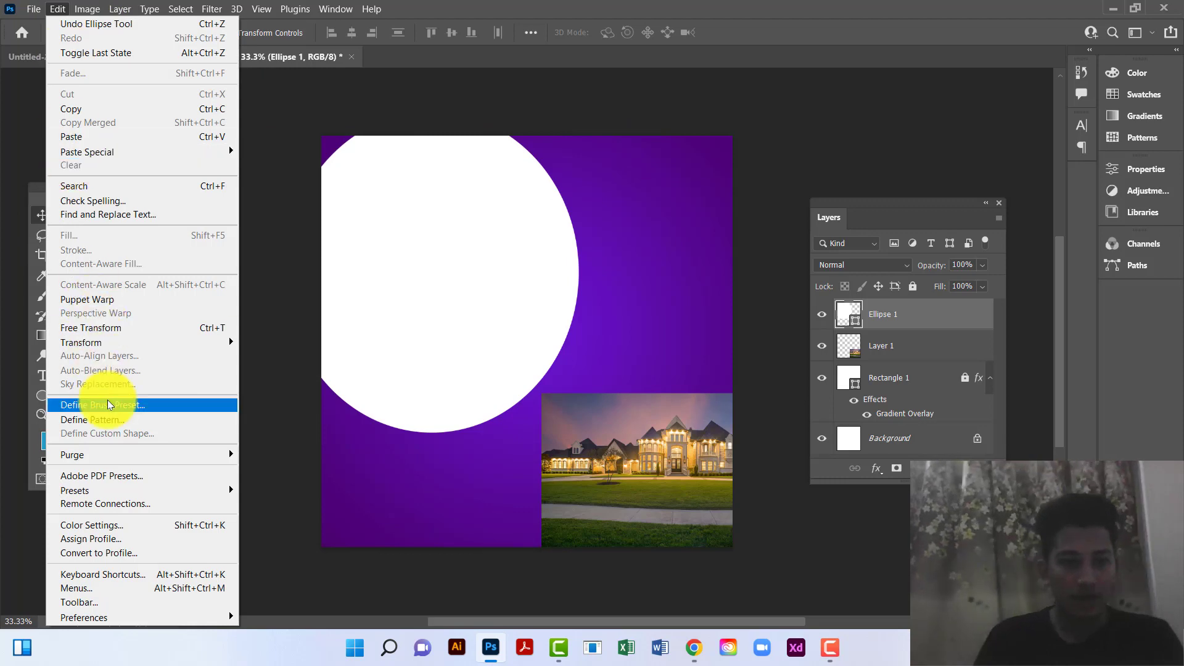
{"action": "left_click", "coordinate": [101, 331]}
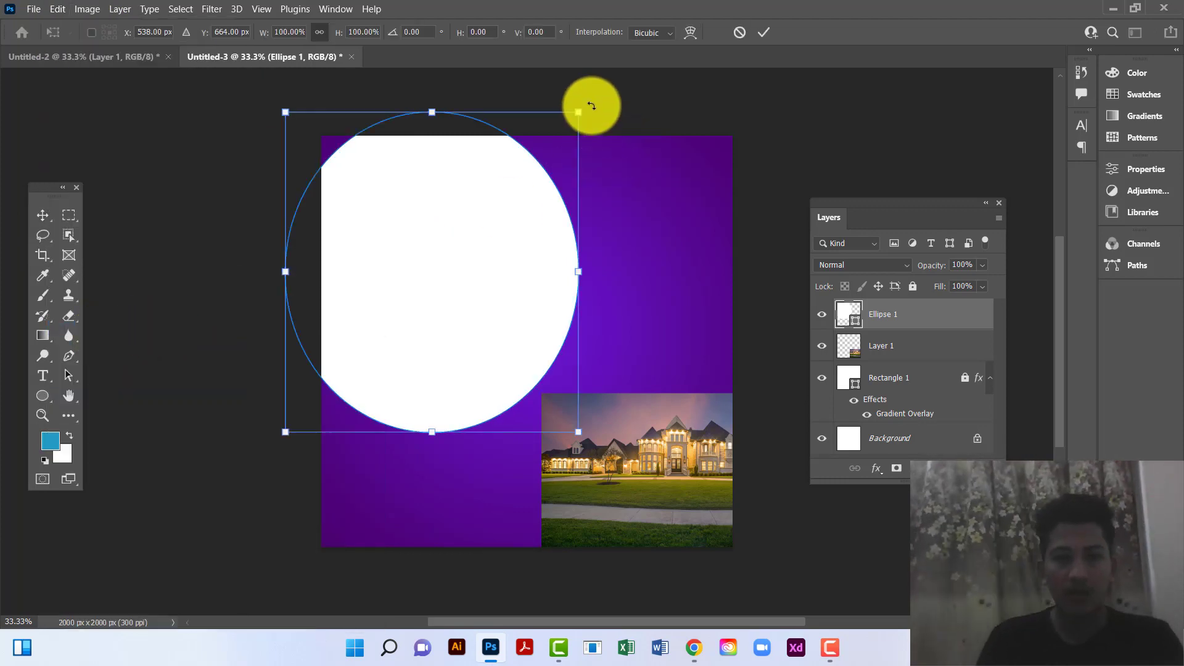
{"action": "left_click_drag", "start_coordinate": [591, 106], "coordinate": [436, 82]}
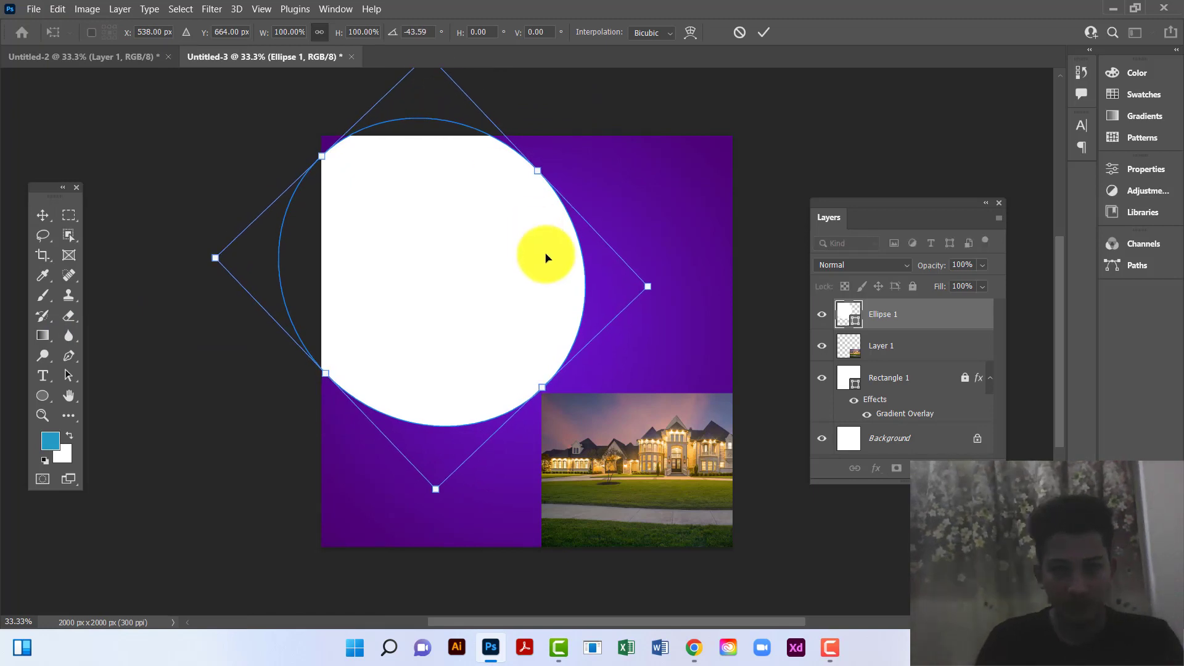
{"action": "left_click_drag", "start_coordinate": [546, 258], "coordinate": [516, 247]}
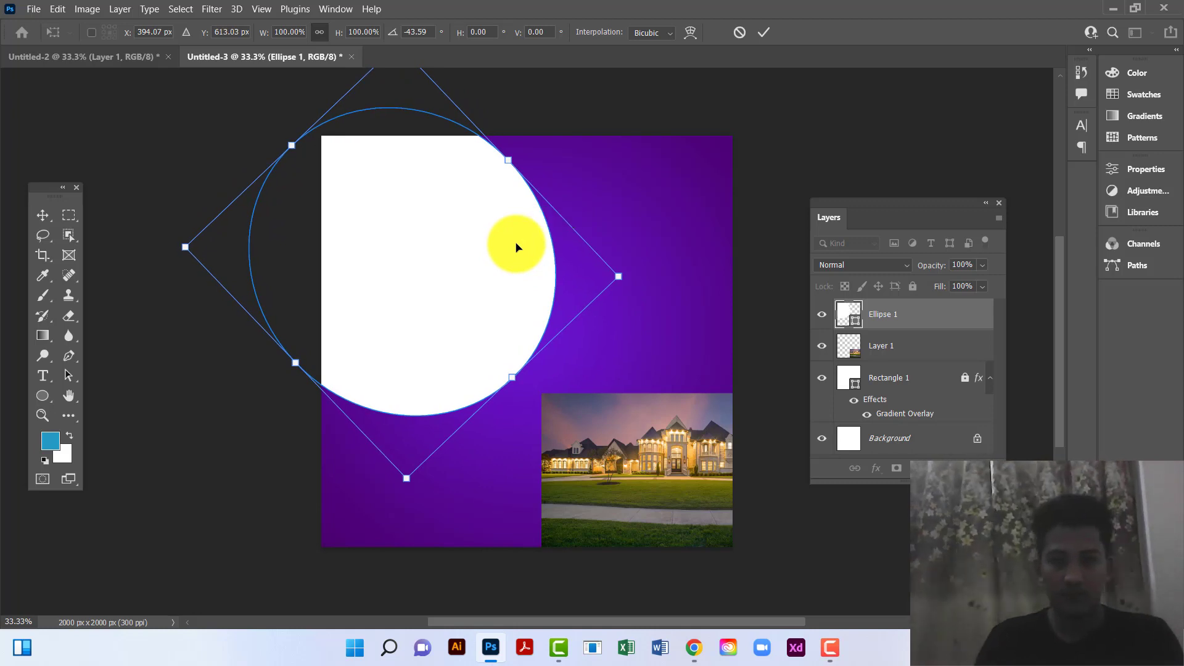
{"action": "left_click_drag", "start_coordinate": [624, 274], "coordinate": [655, 276]}
{"action": "left_click_drag", "start_coordinate": [486, 319], "coordinate": [486, 314]}
{"action": "key", "text": "Return"}
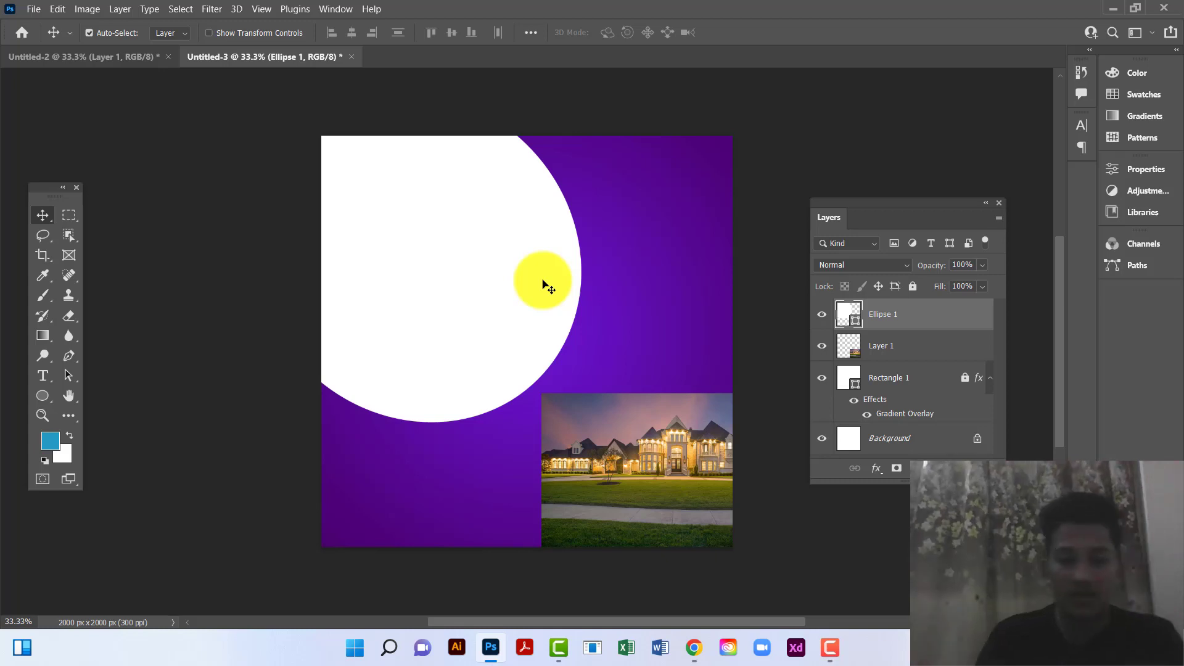
Duplicate the ellipse, recolour the copy mauve #8e7289 sampled from the photo, and place it beneath Ellipse 1
{"action": "key", "text": "ctrl+j"}
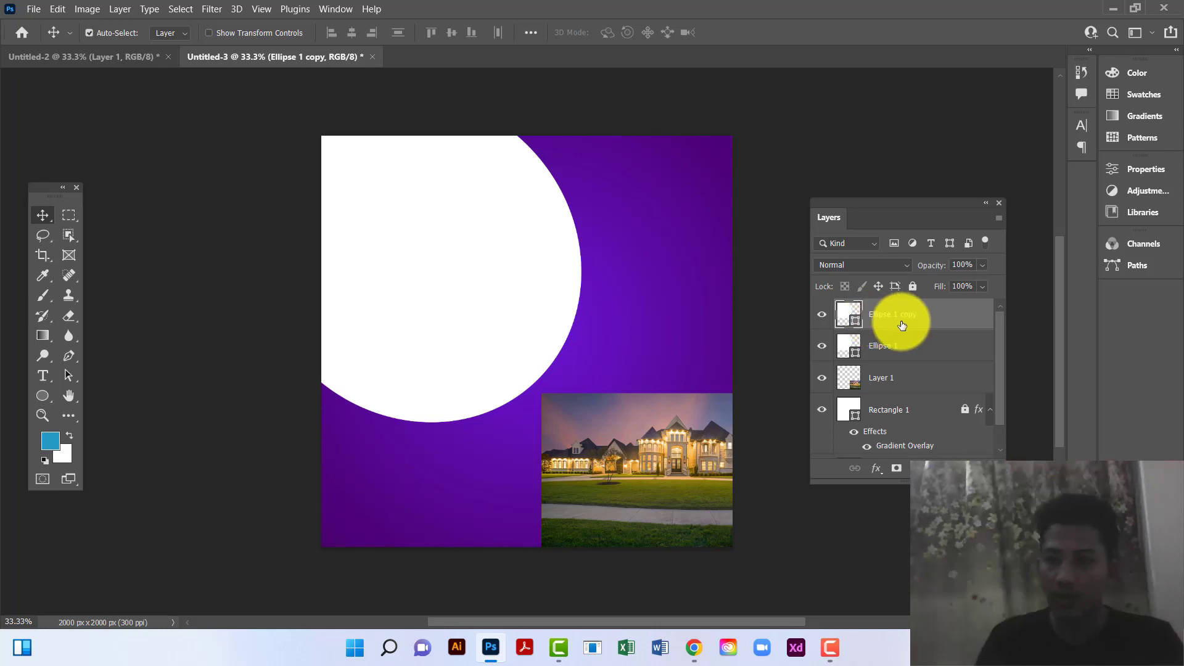
{"action": "double_click", "coordinate": [856, 326]}
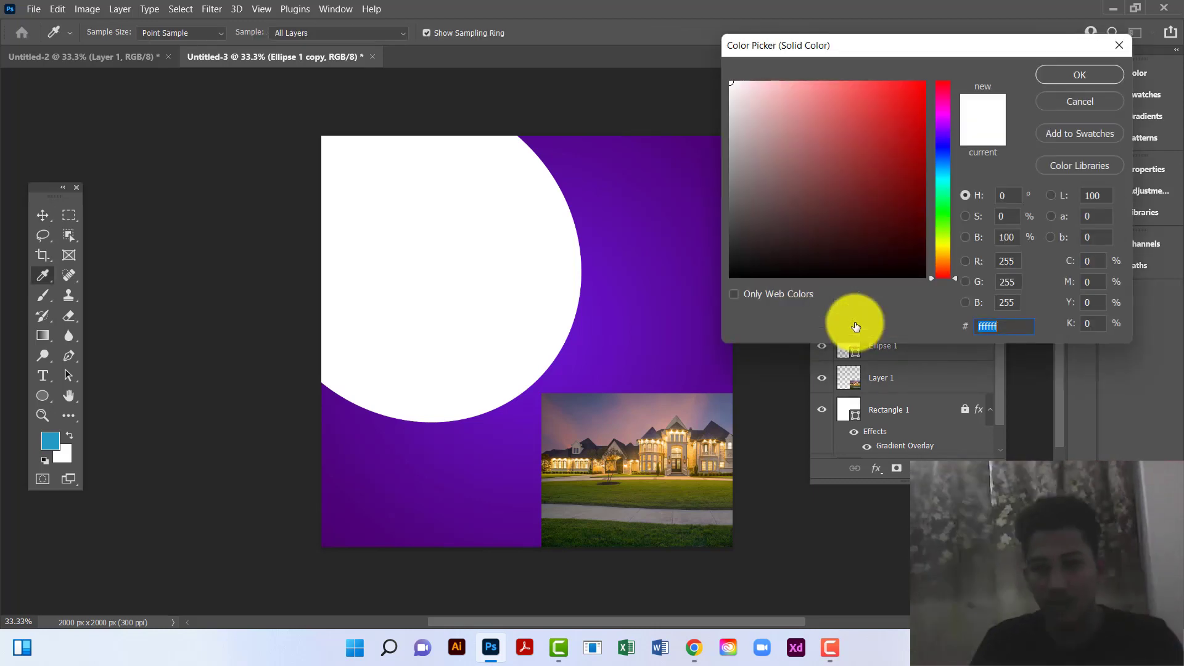
{"action": "left_click", "coordinate": [706, 404]}
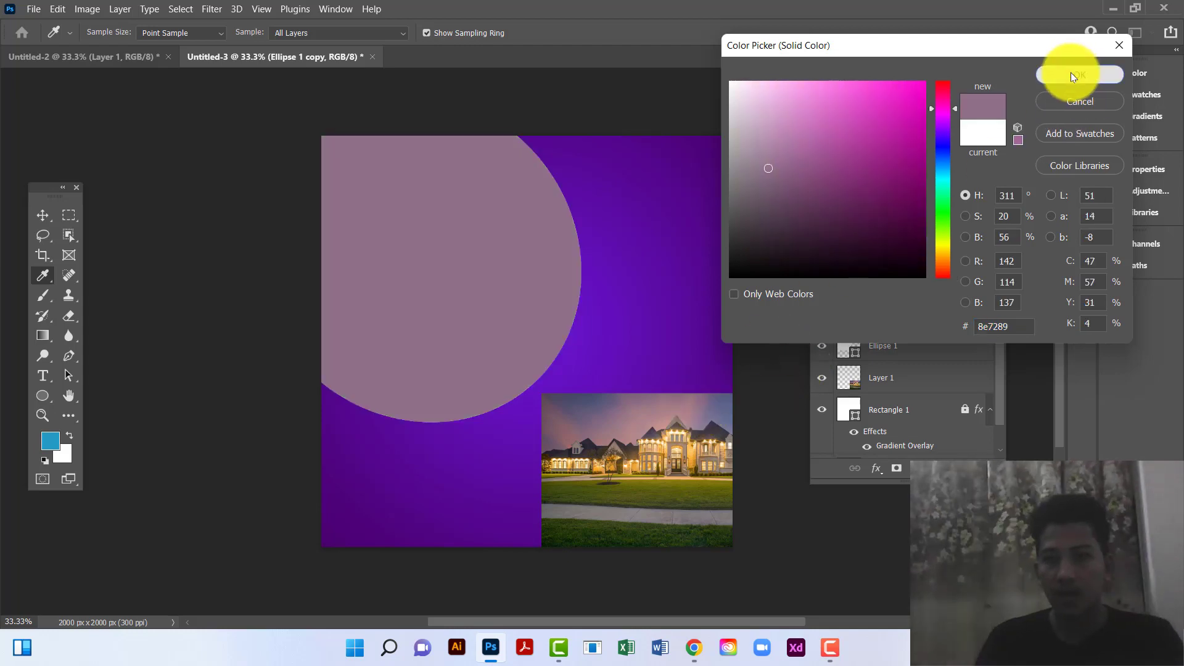
{"action": "left_click", "coordinate": [1071, 75]}
{"action": "left_click_drag", "start_coordinate": [947, 315], "coordinate": [935, 354]}
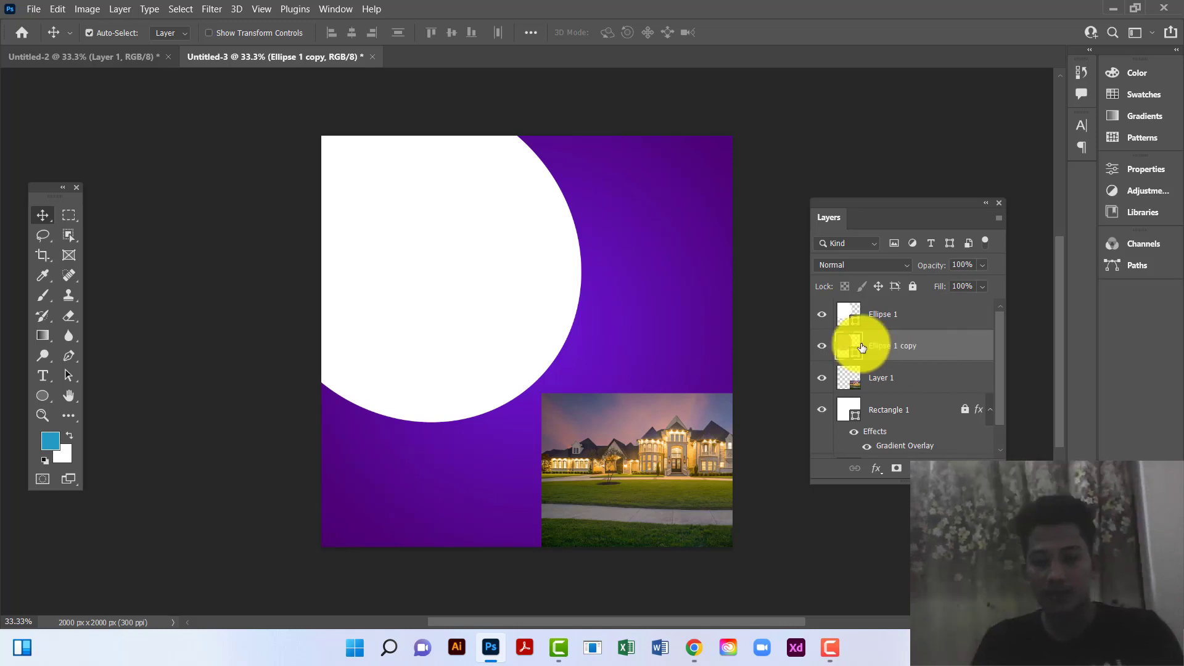
{"action": "key", "text": "ctrl"}
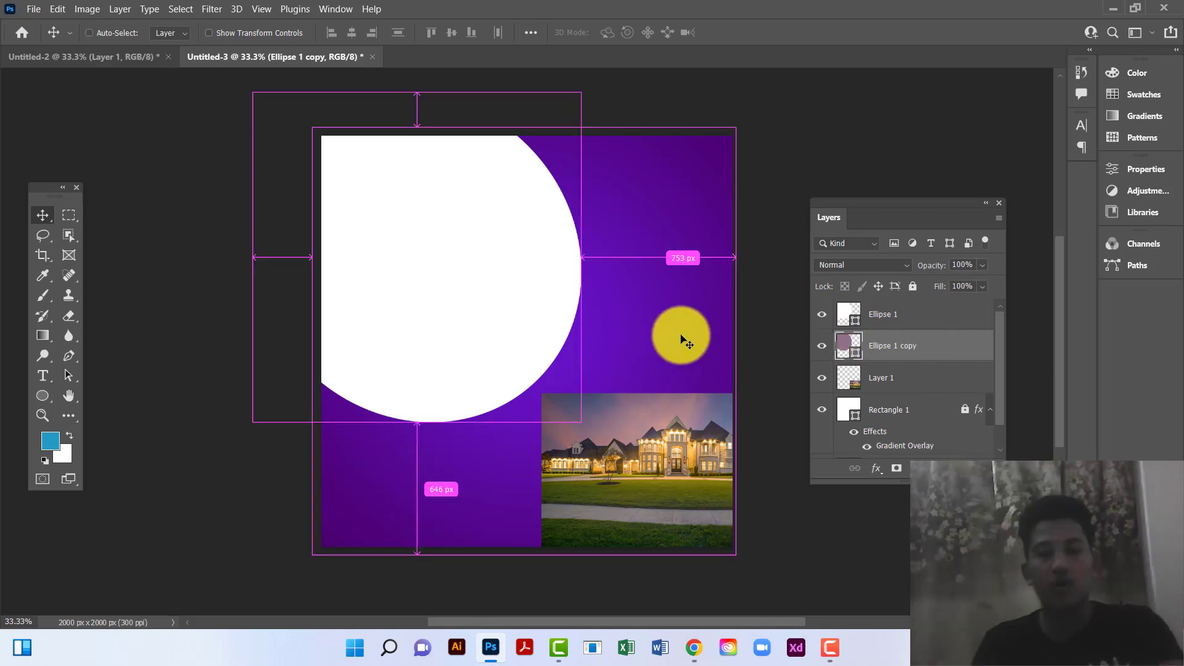
Enlarge the mauve copy to about 105% × 109% so a rim shows below the white circle
{"action": "key", "text": "ctrl+t"}
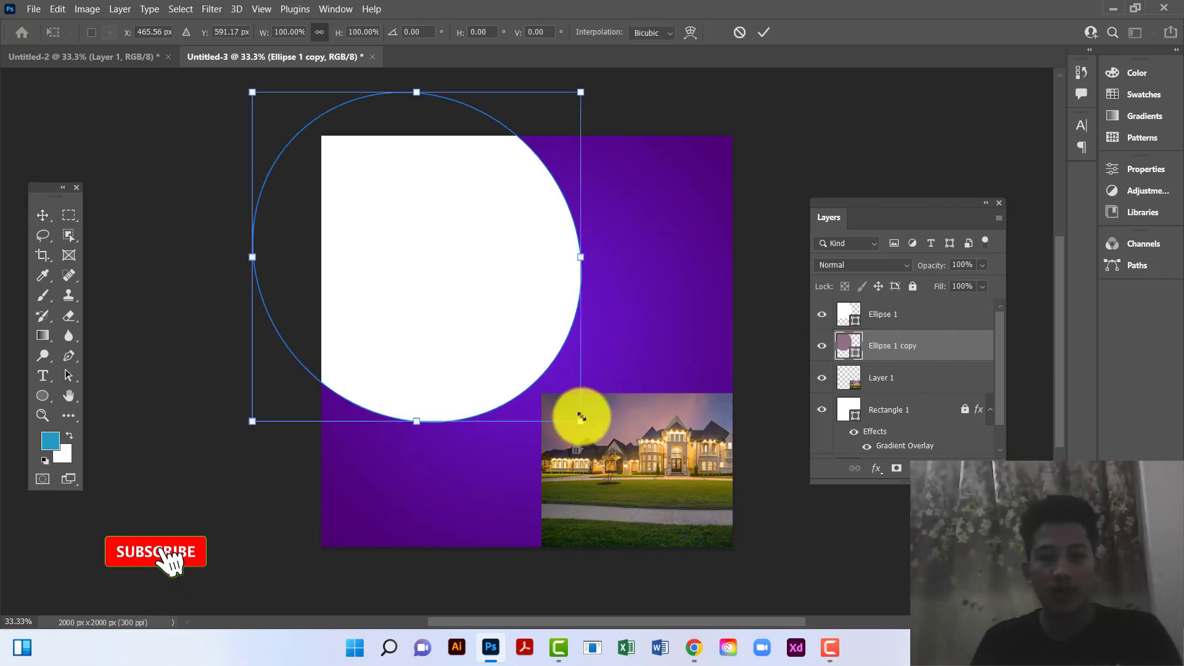
{"action": "left_click_drag", "start_coordinate": [582, 419], "coordinate": [593, 440]}
{"action": "mouse_move", "coordinate": [576, 344]}
{"action": "left_mouse_down"}
{"action": "mouse_move", "coordinate": [573, 361]}
{"action": "mouse_move", "coordinate": [571, 344]}
{"action": "left_mouse_up"}
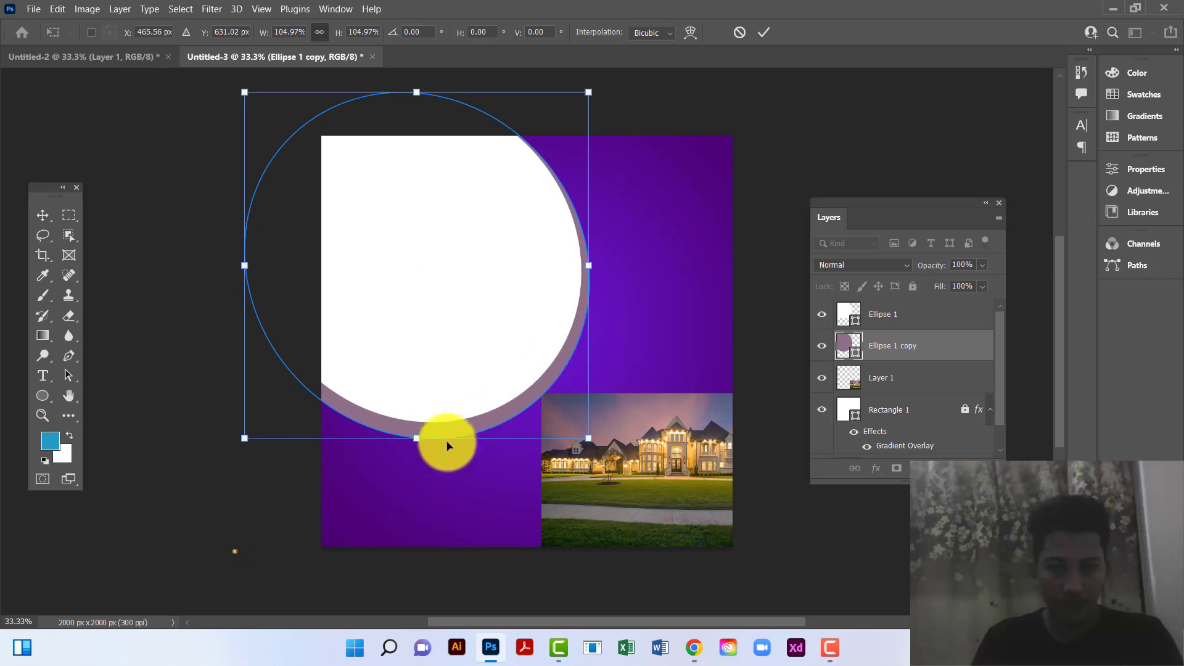
{"action": "left_click_drag", "start_coordinate": [417, 444], "coordinate": [417, 457]}
{"action": "left_click_drag", "start_coordinate": [542, 407], "coordinate": [542, 402]}
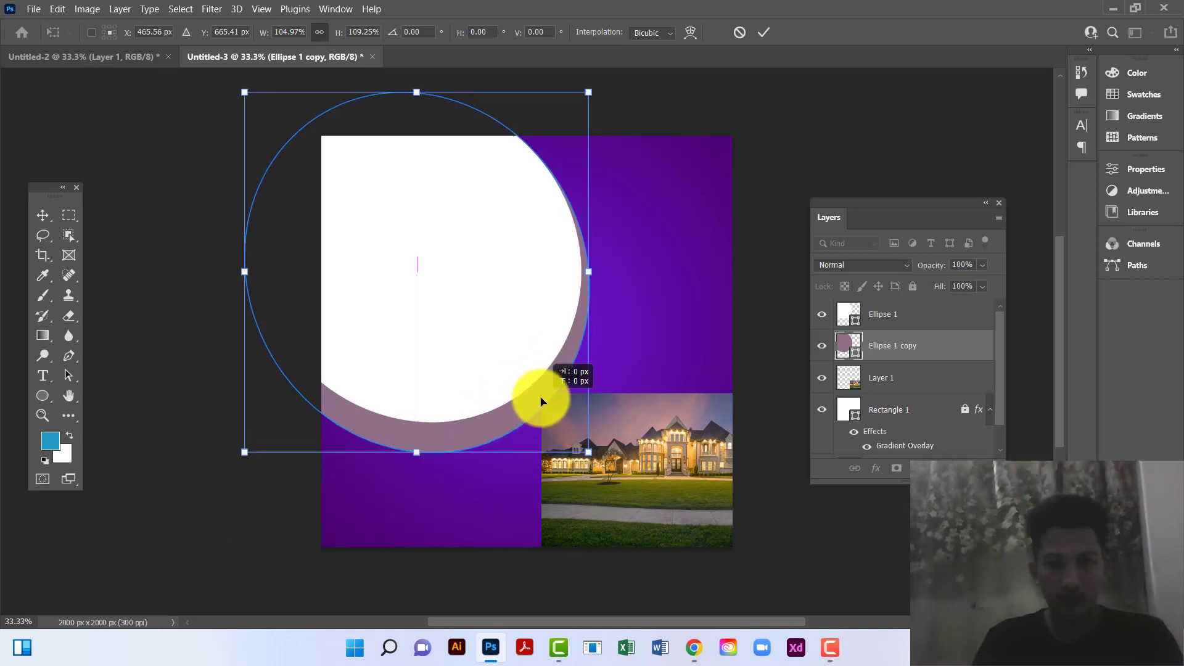
{"action": "key", "text": "Return"}
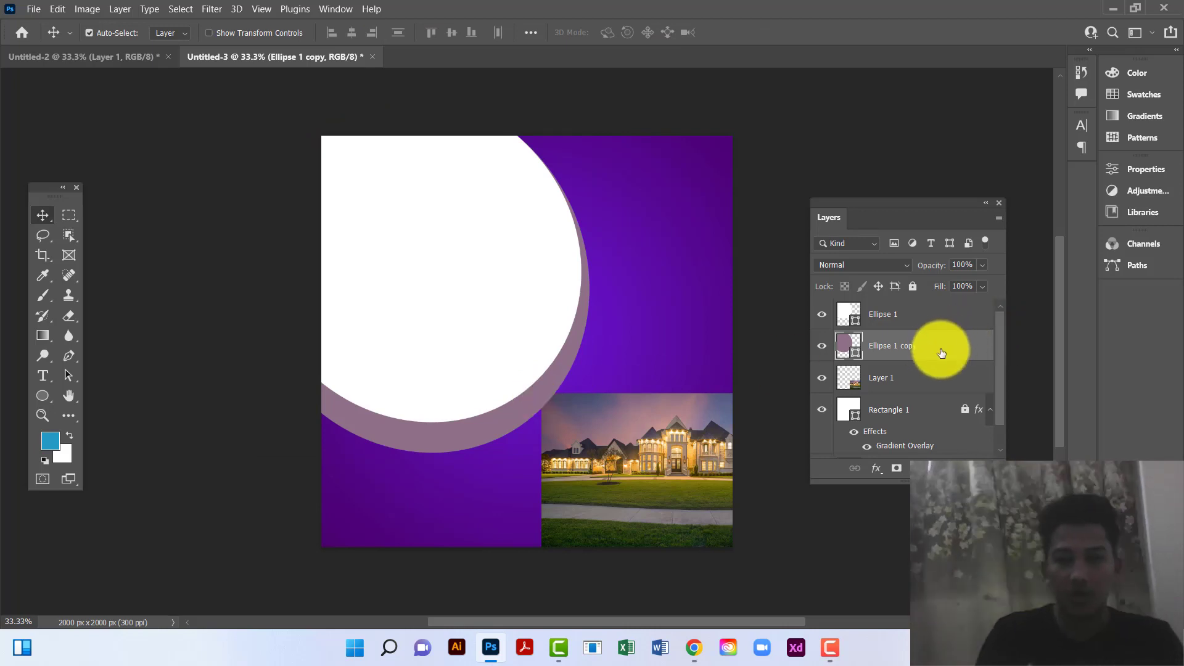
Duplicate the mauve ellipse, recolour it dark plum #5c2652, and offset it up and right
{"action": "key", "text": "ctrl+j"}
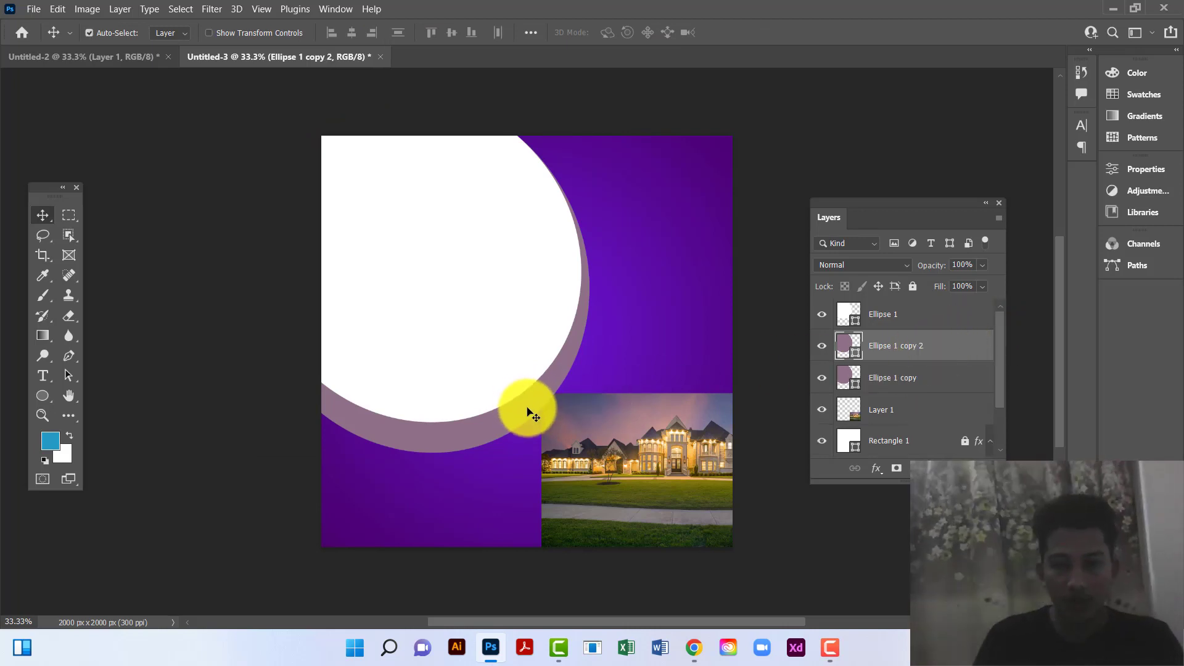
{"action": "left_click_drag", "start_coordinate": [529, 411], "coordinate": [550, 392]}
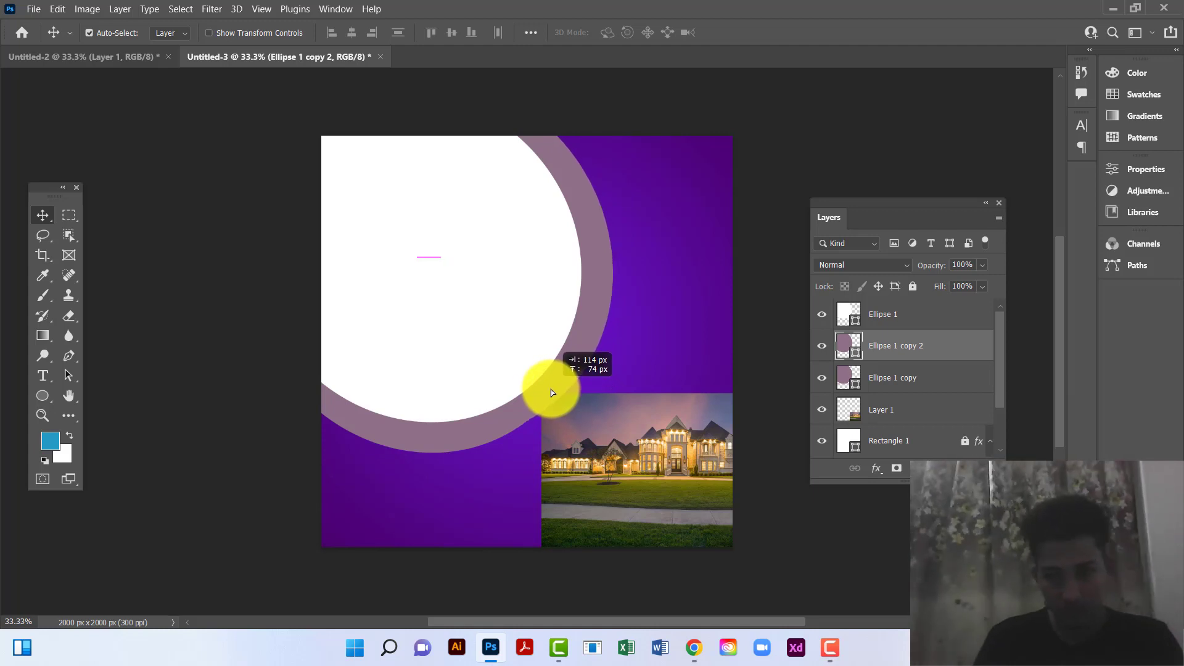
{"action": "left_click_drag", "start_coordinate": [550, 389], "coordinate": [550, 390]}
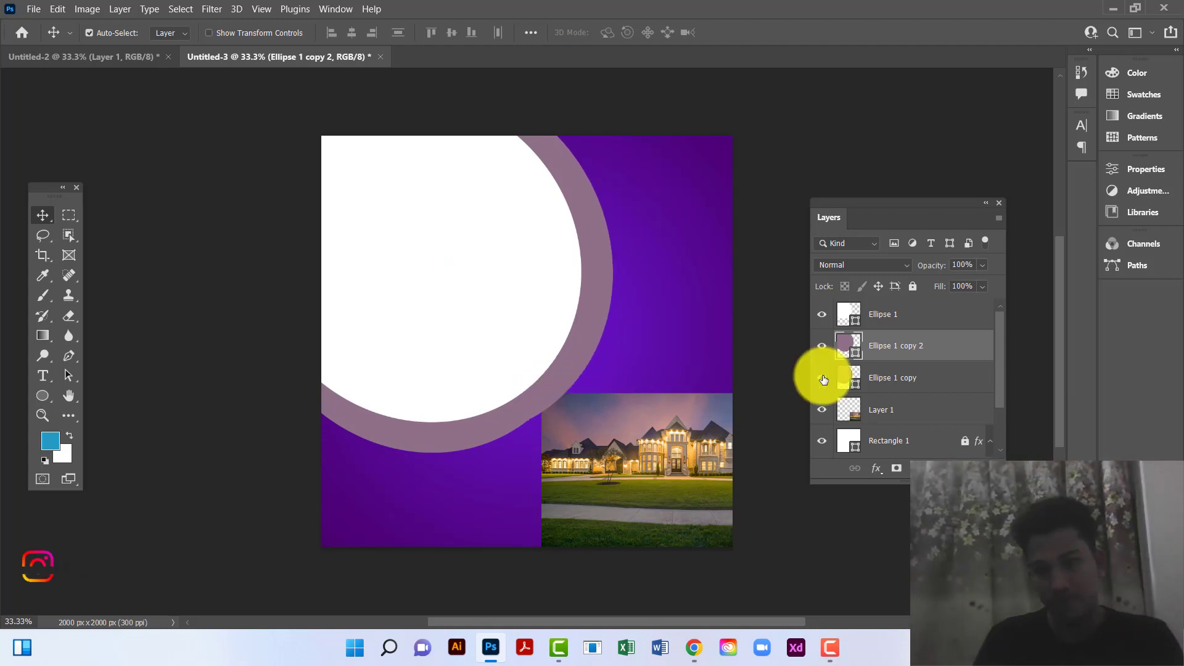
{"action": "left_click_drag", "start_coordinate": [827, 372], "coordinate": [851, 359]}
{"action": "double_click", "coordinate": [856, 356]}
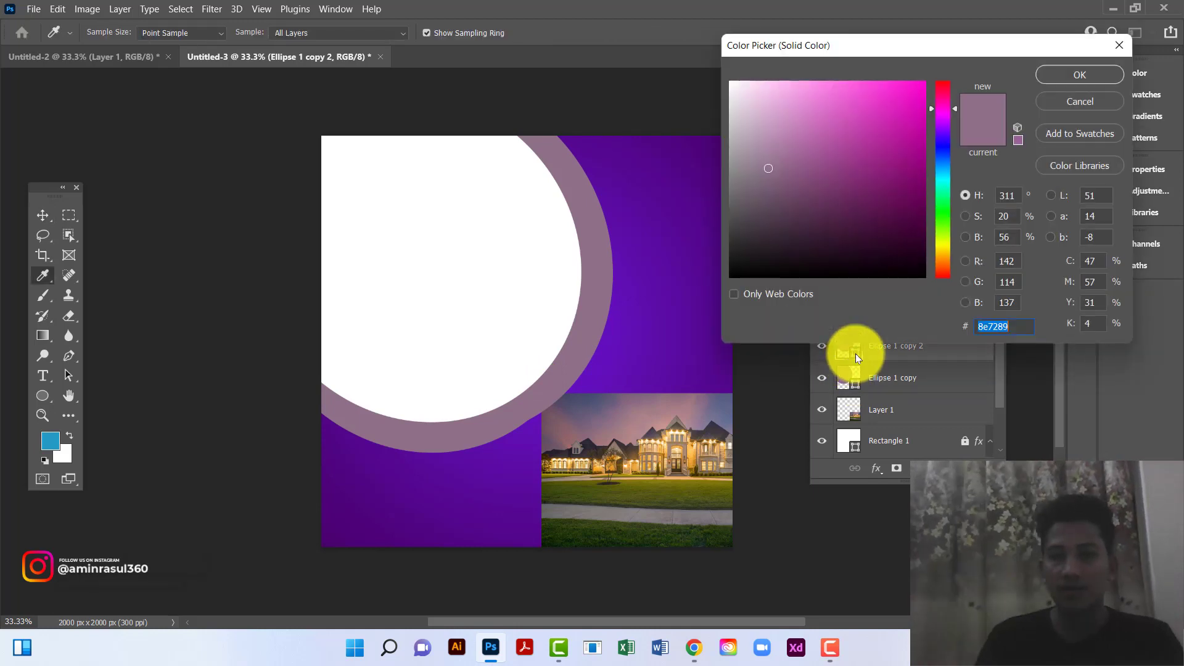
{"action": "left_click", "coordinate": [846, 207]}
{"action": "left_click", "coordinate": [1099, 74]}
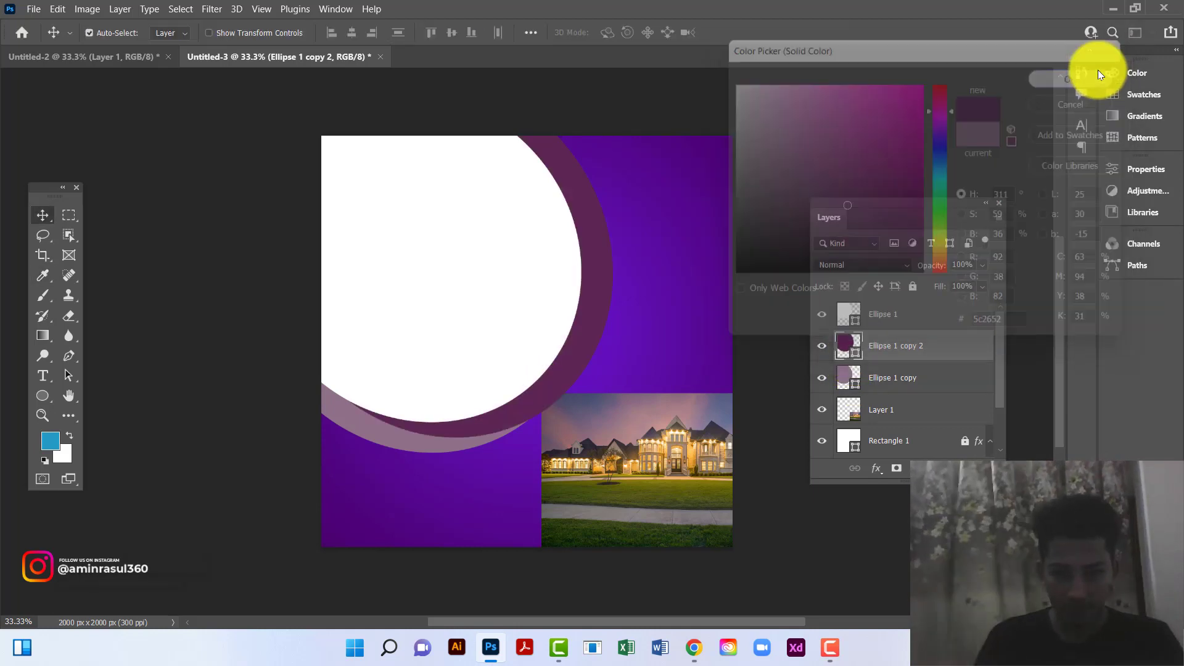
{"action": "mouse_move", "coordinate": [597, 334]}
{"action": "left_mouse_down"}
{"action": "mouse_move", "coordinate": [594, 321]}
{"action": "mouse_move", "coordinate": [574, 341]}
{"action": "left_mouse_up"}
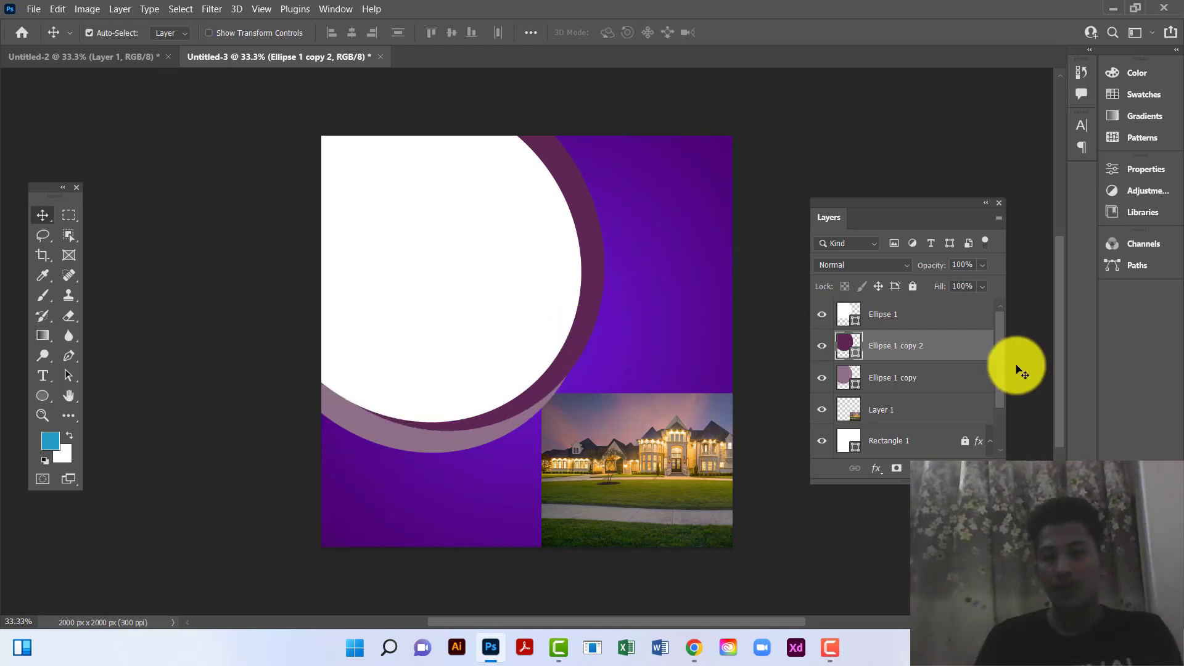
Add a Gradient Overlay to the mauve Ellipse 1 copy
{"action": "left_click", "coordinate": [958, 386]}
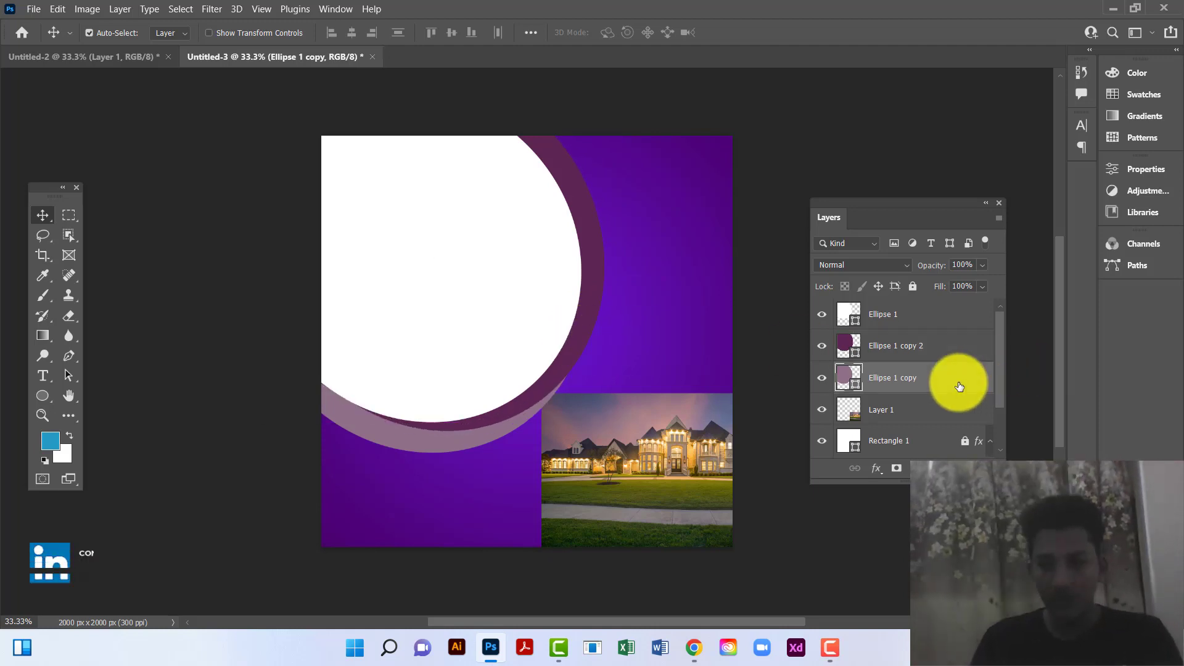
{"action": "double_click", "coordinate": [959, 387]}
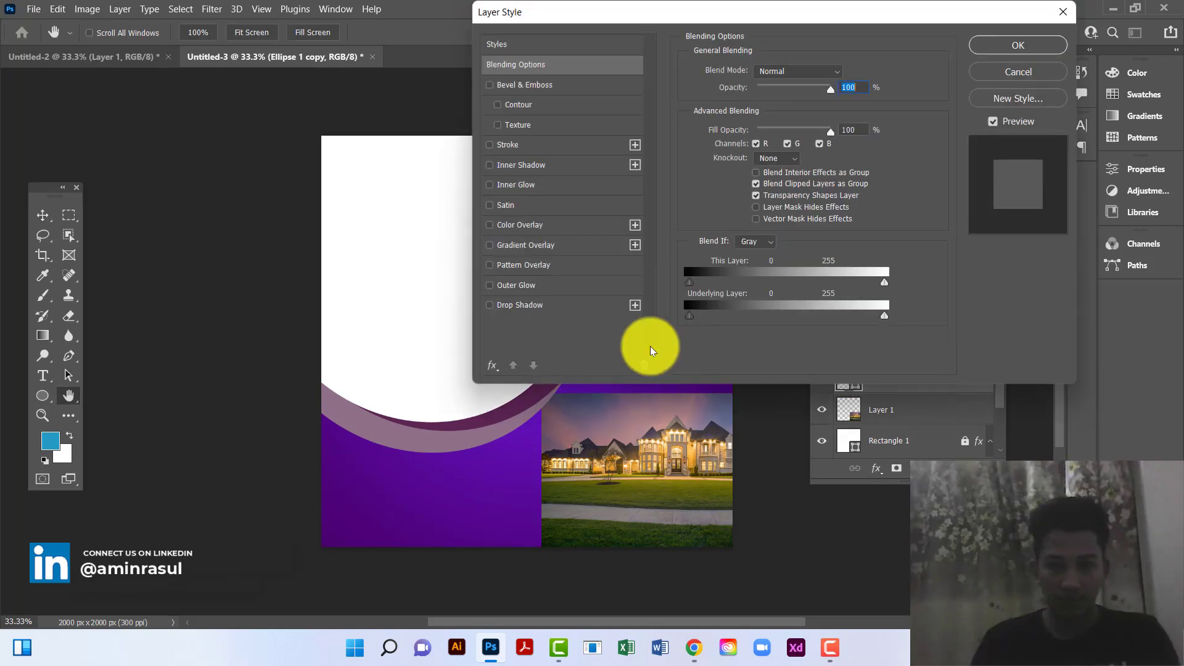
{"action": "left_click", "coordinate": [569, 247]}
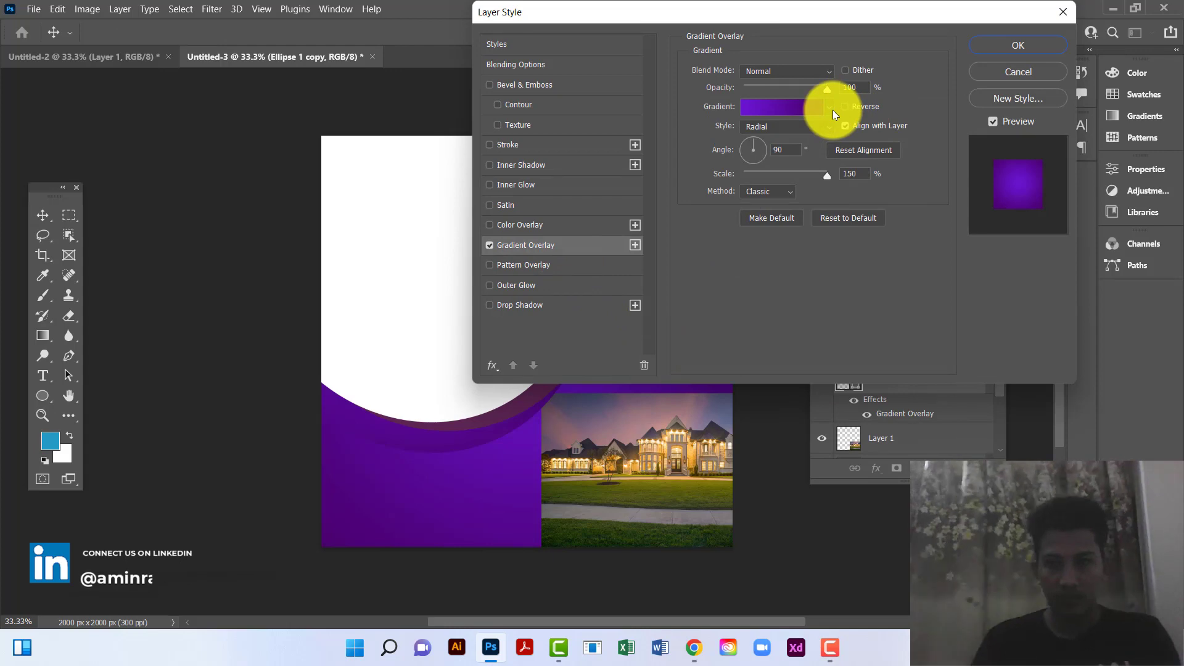
{"action": "left_click_drag", "start_coordinate": [803, 21], "coordinate": [933, 21]}
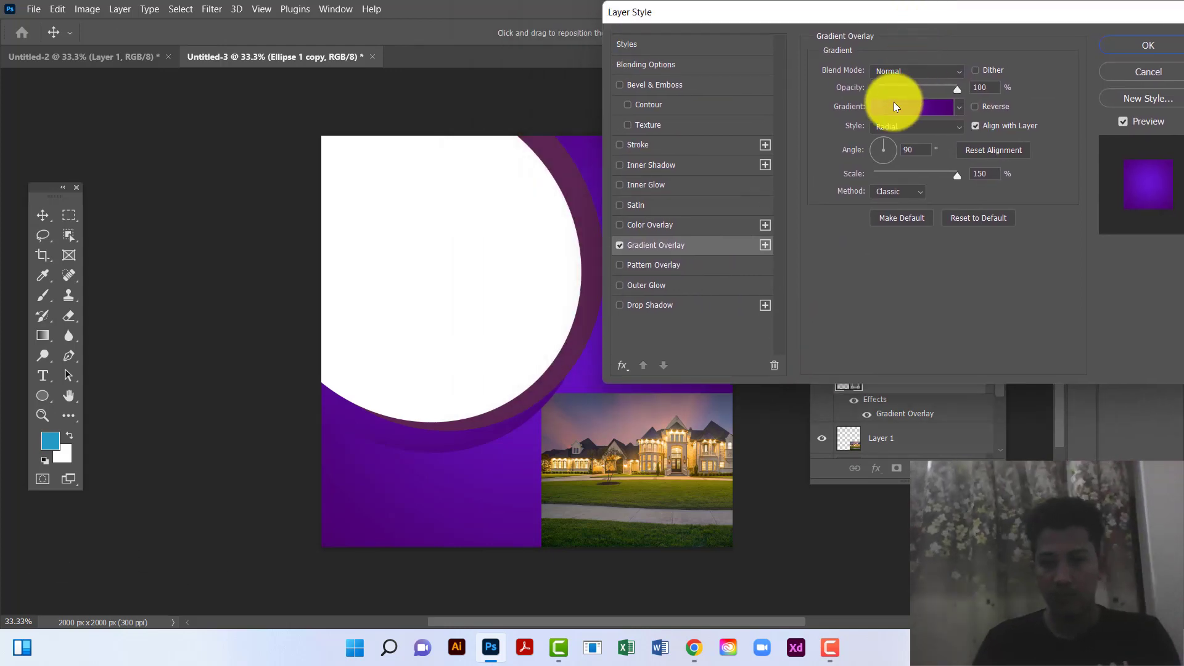
{"action": "left_click", "coordinate": [894, 106]}
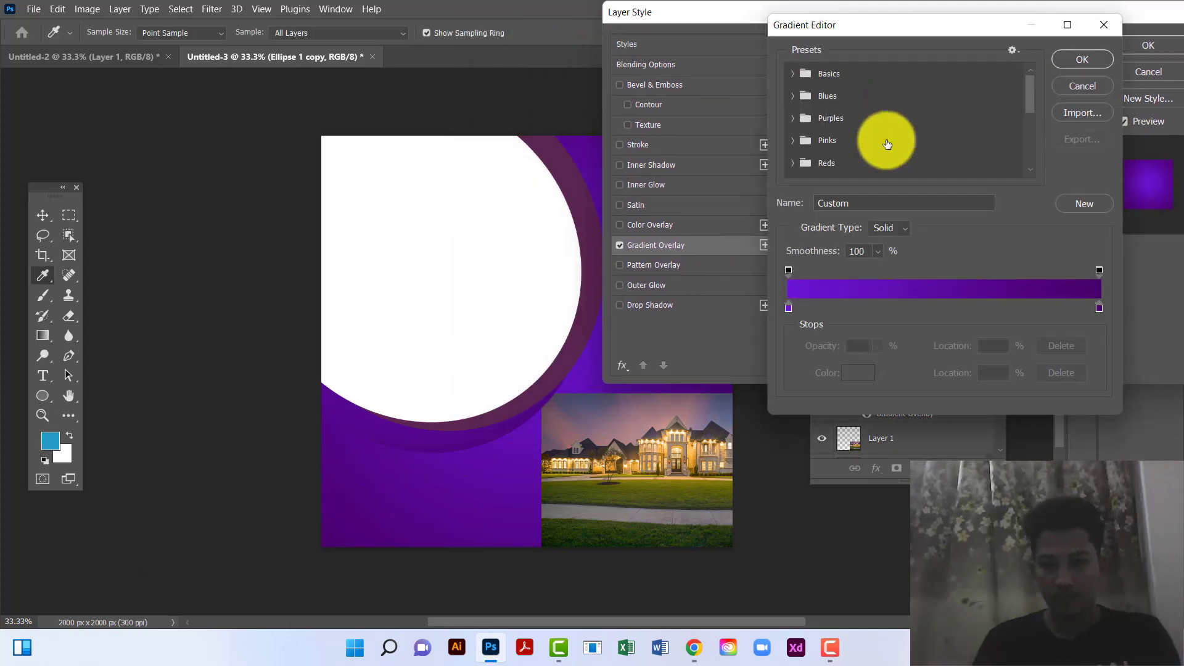
Set both gradient stops to orange sampled from the house photo, with a deeper right stop
{"action": "left_click", "coordinate": [787, 308]}
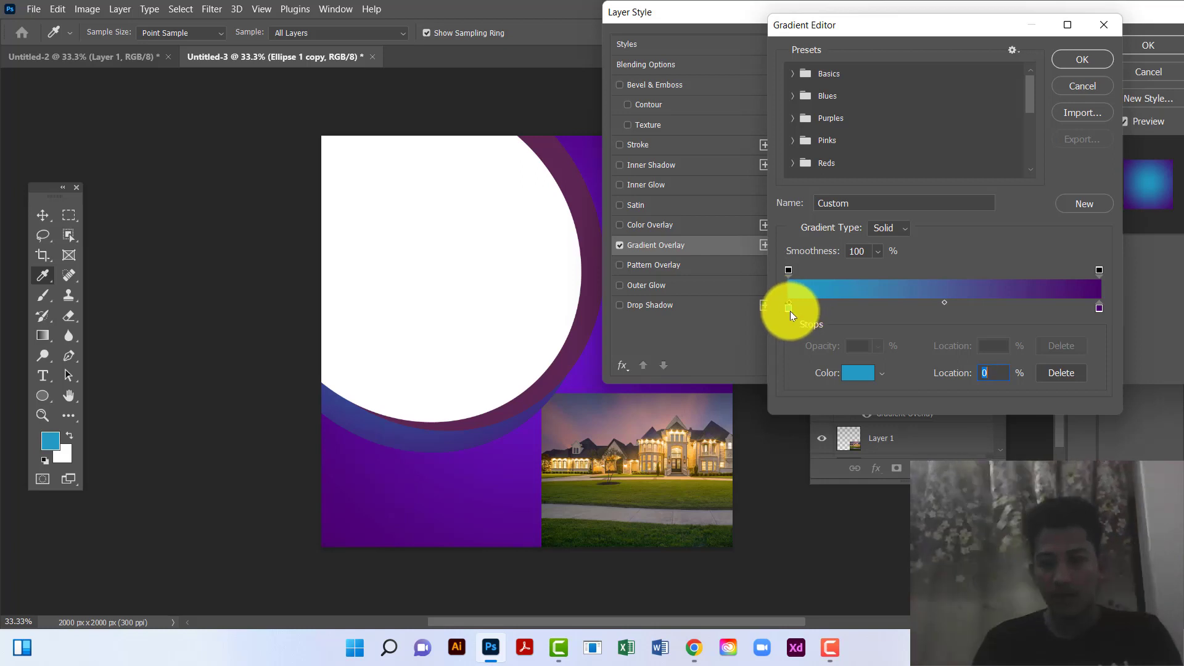
{"action": "left_click", "coordinate": [789, 309]}
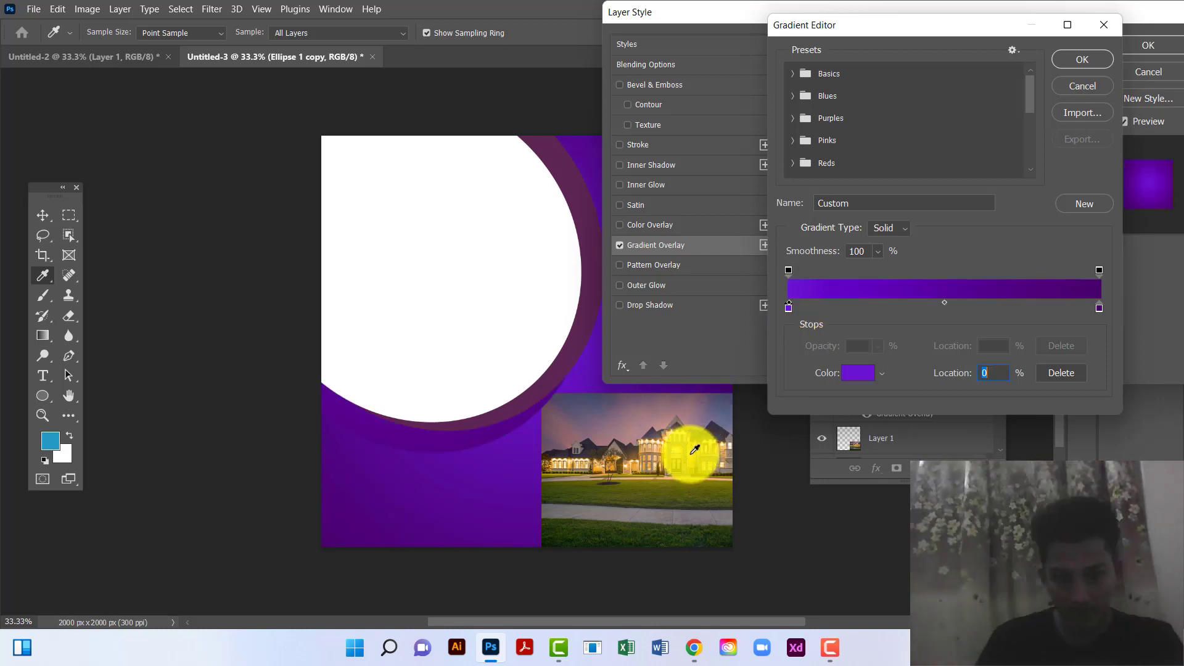
{"action": "left_click", "coordinate": [693, 450]}
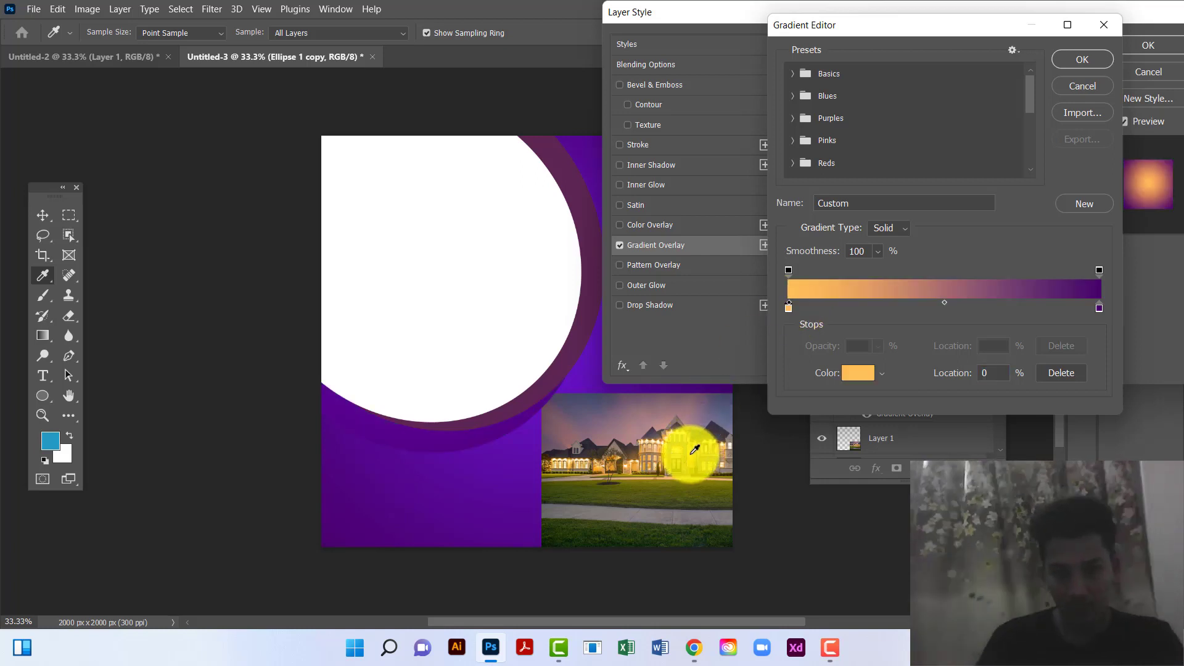
{"action": "left_click", "coordinate": [1099, 308]}
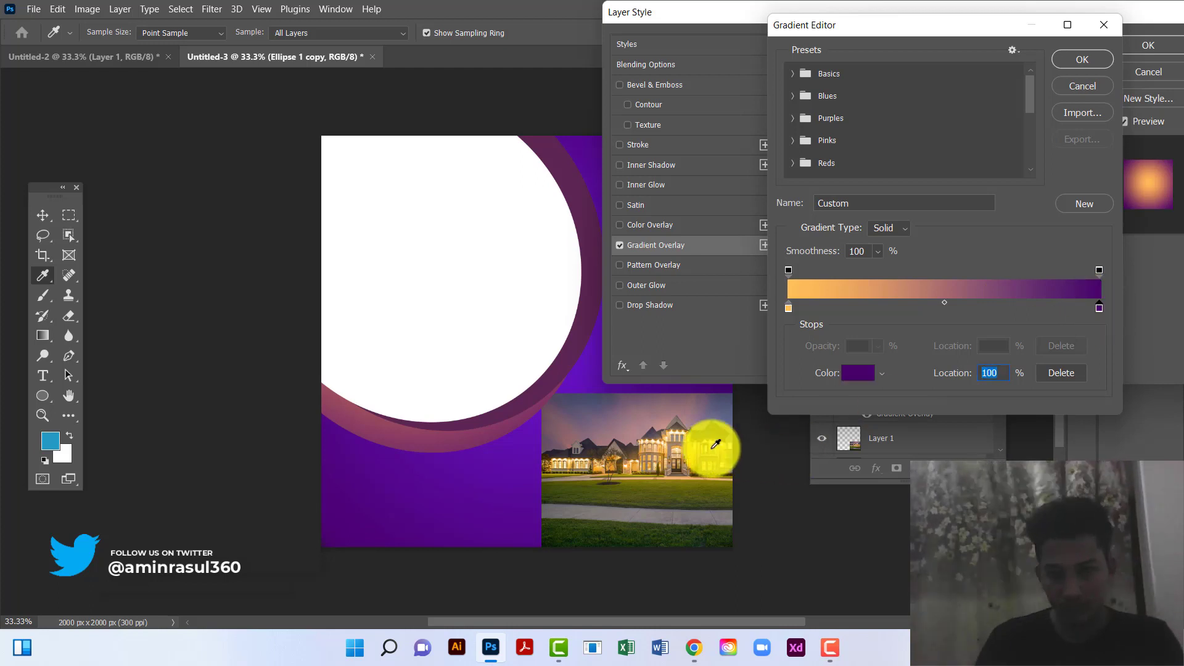
{"action": "left_click", "coordinate": [693, 448]}
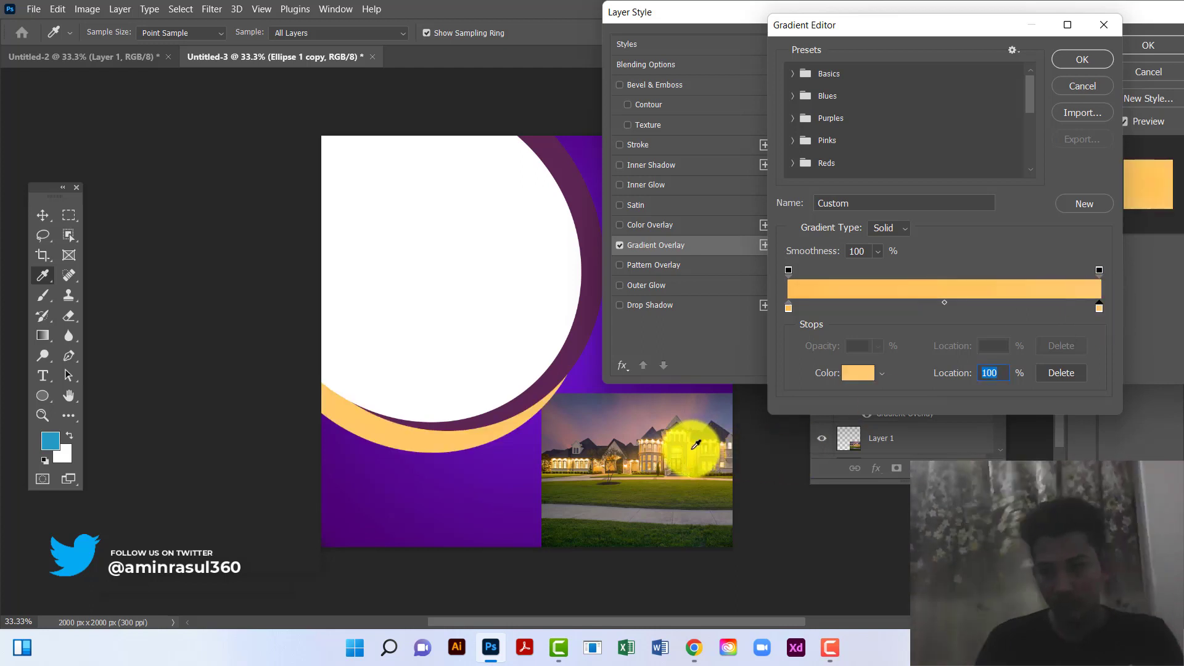
{"action": "double_click", "coordinate": [1100, 309]}
{"action": "left_click", "coordinate": [910, 113]}
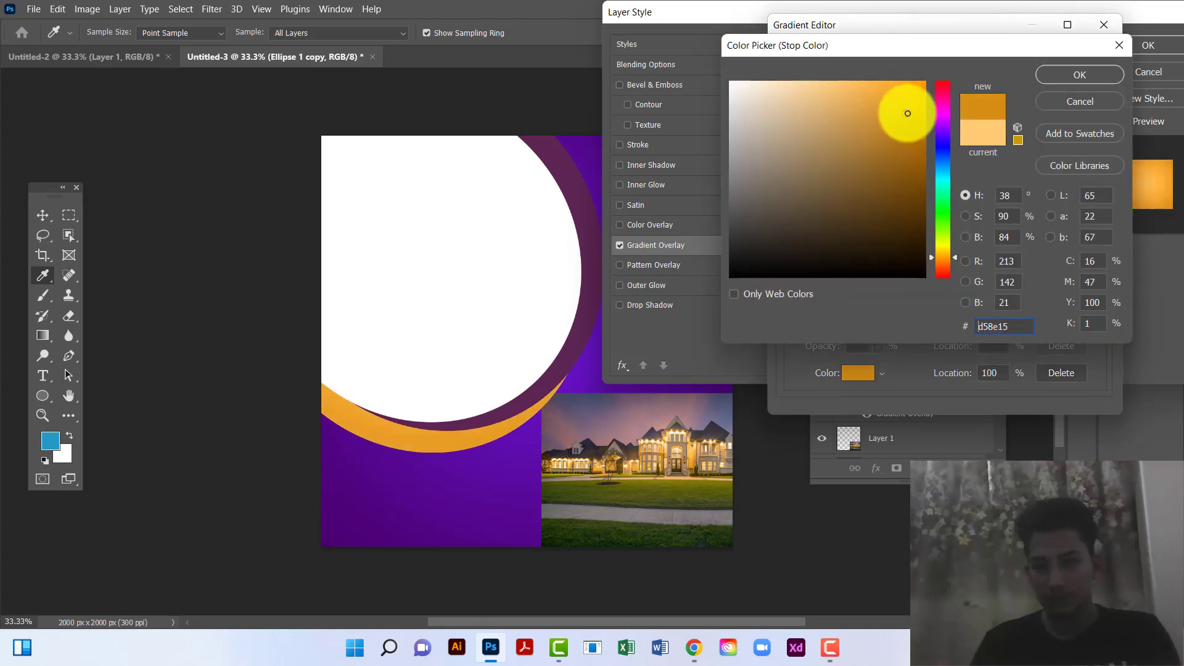
{"action": "mouse_move", "coordinate": [907, 114]}
{"action": "left_mouse_down"}
{"action": "mouse_move", "coordinate": [900, 88]}
{"action": "mouse_move", "coordinate": [867, 117]}
{"action": "left_mouse_up"}
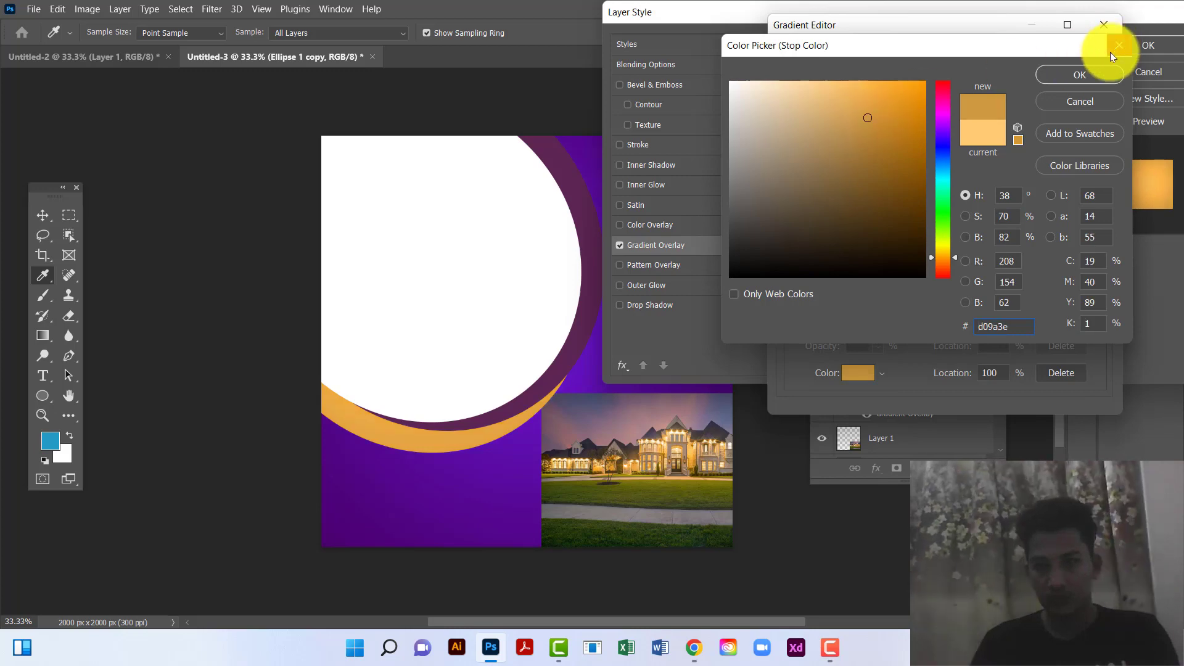
{"action": "left_click", "coordinate": [1100, 72]}
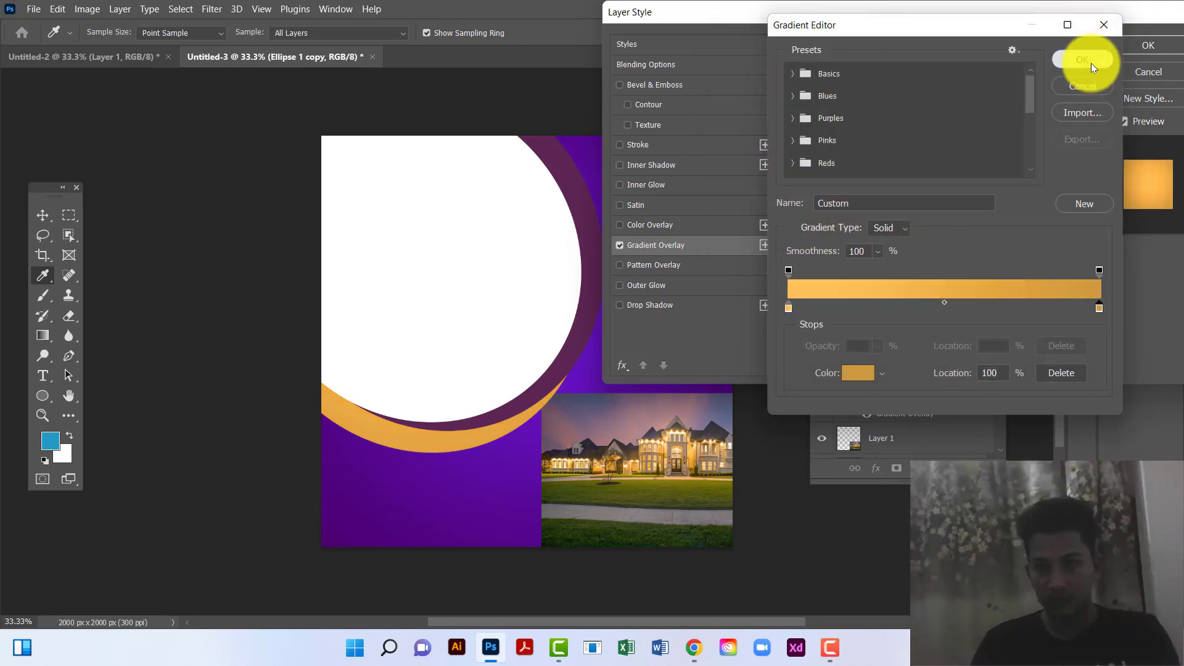
{"action": "left_click", "coordinate": [1090, 63]}
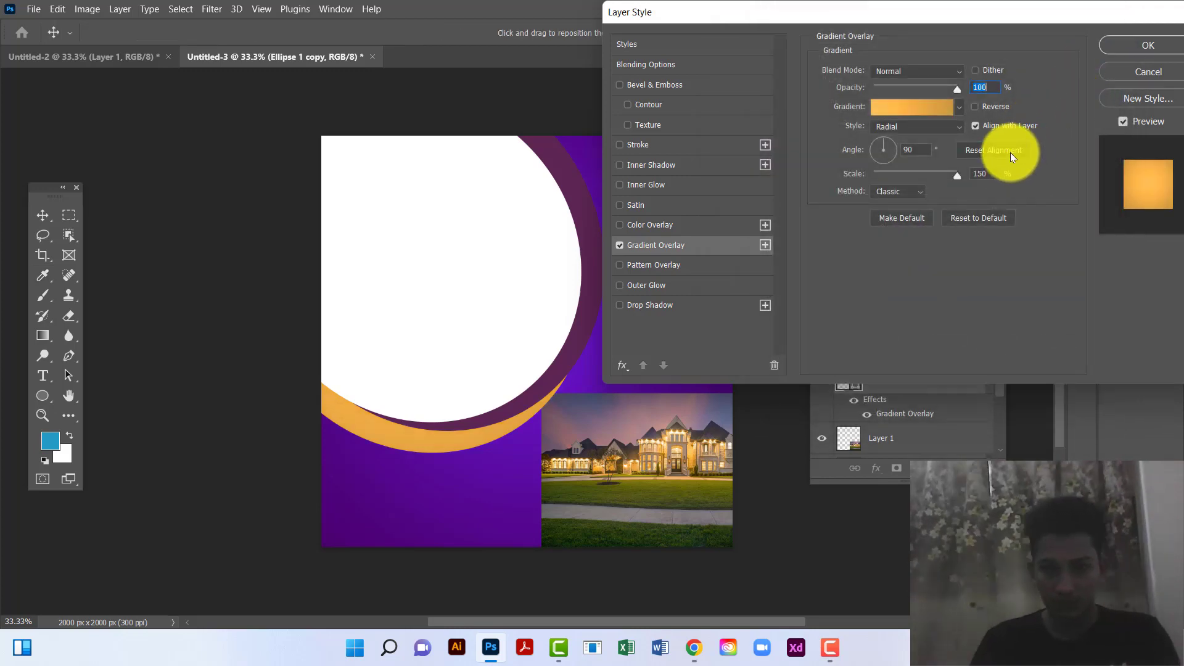
Reposition the gradient highlight, darken the right stop to amber, and apply the golden overlay
{"action": "left_click", "coordinate": [438, 442]}
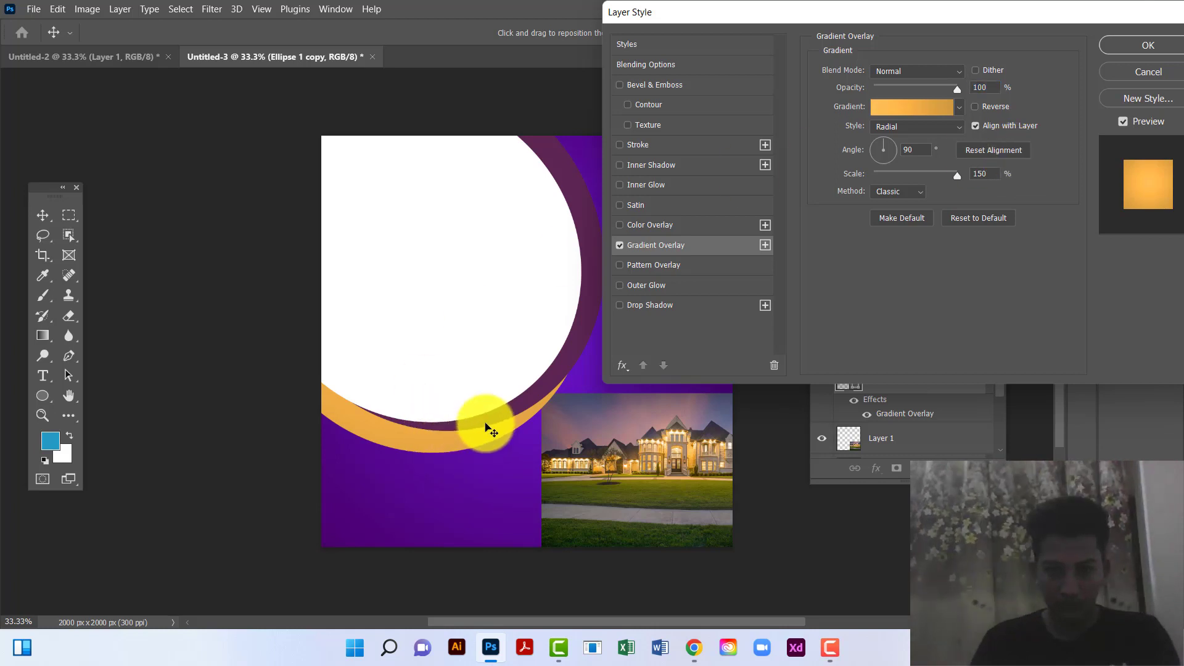
{"action": "left_click_drag", "start_coordinate": [554, 396], "coordinate": [587, 404]}
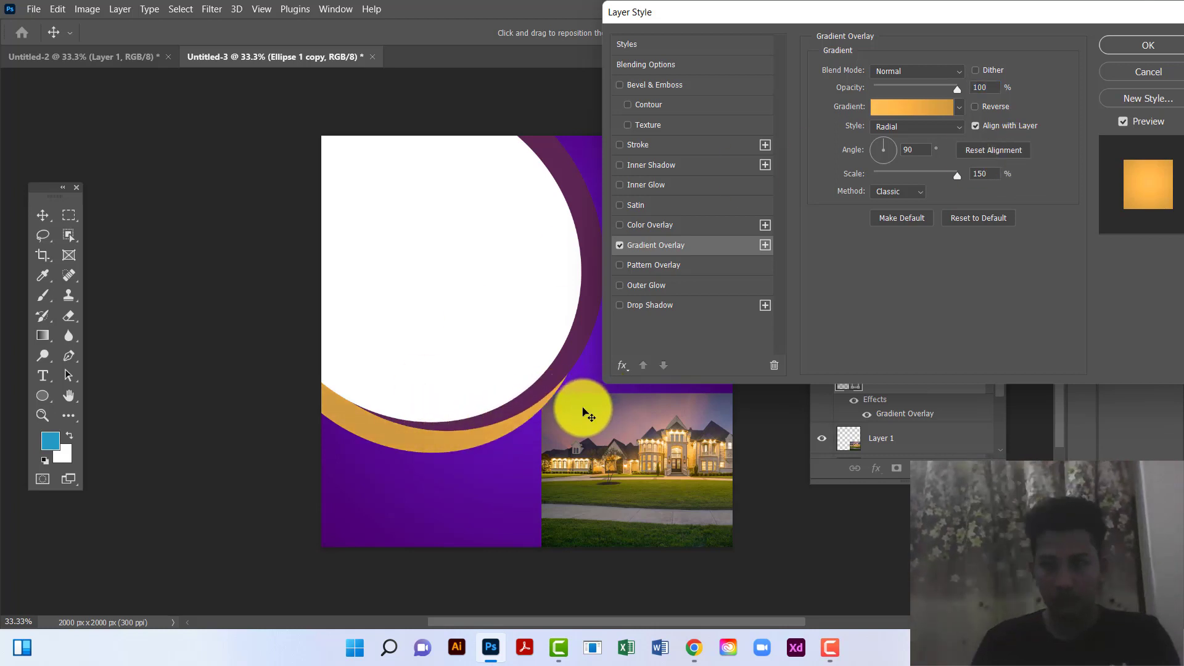
{"action": "left_click", "coordinate": [930, 108]}
{"action": "double_click", "coordinate": [1098, 309]}
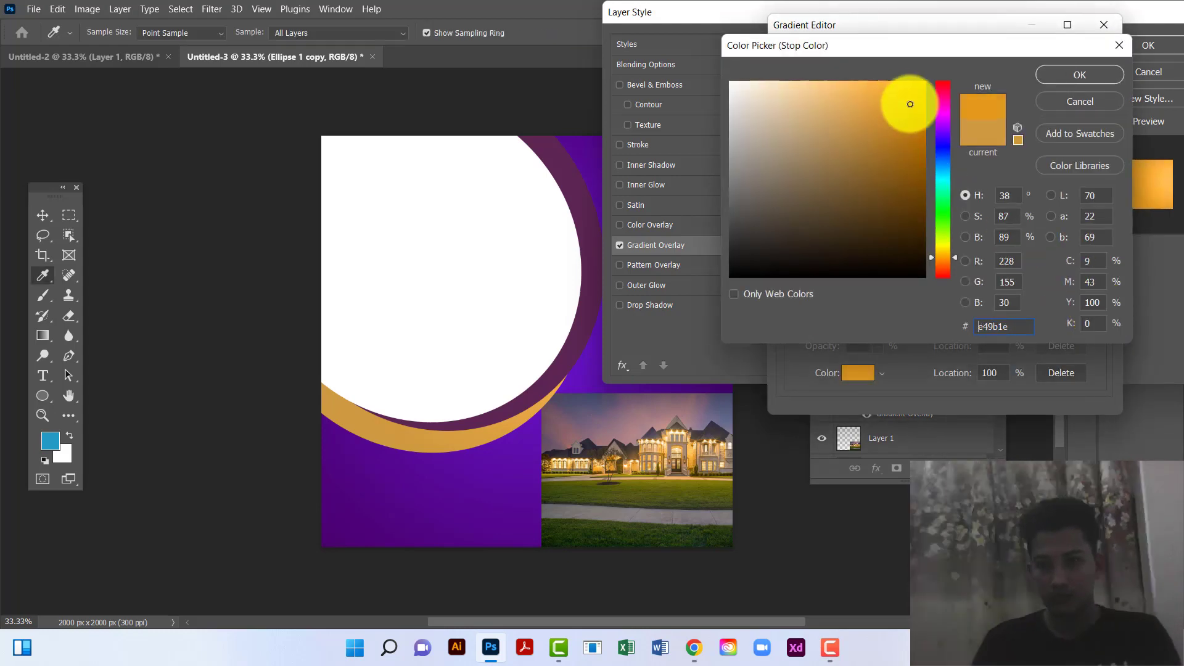
{"action": "left_click", "coordinate": [913, 135]}
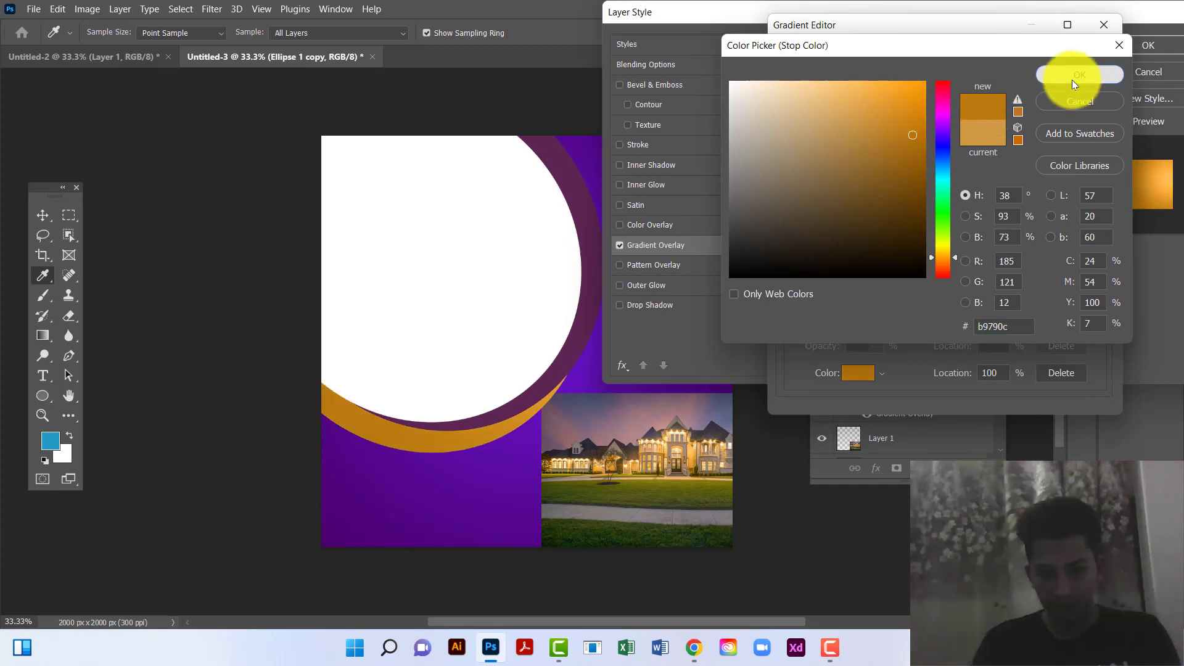
{"action": "left_click", "coordinate": [1072, 80]}
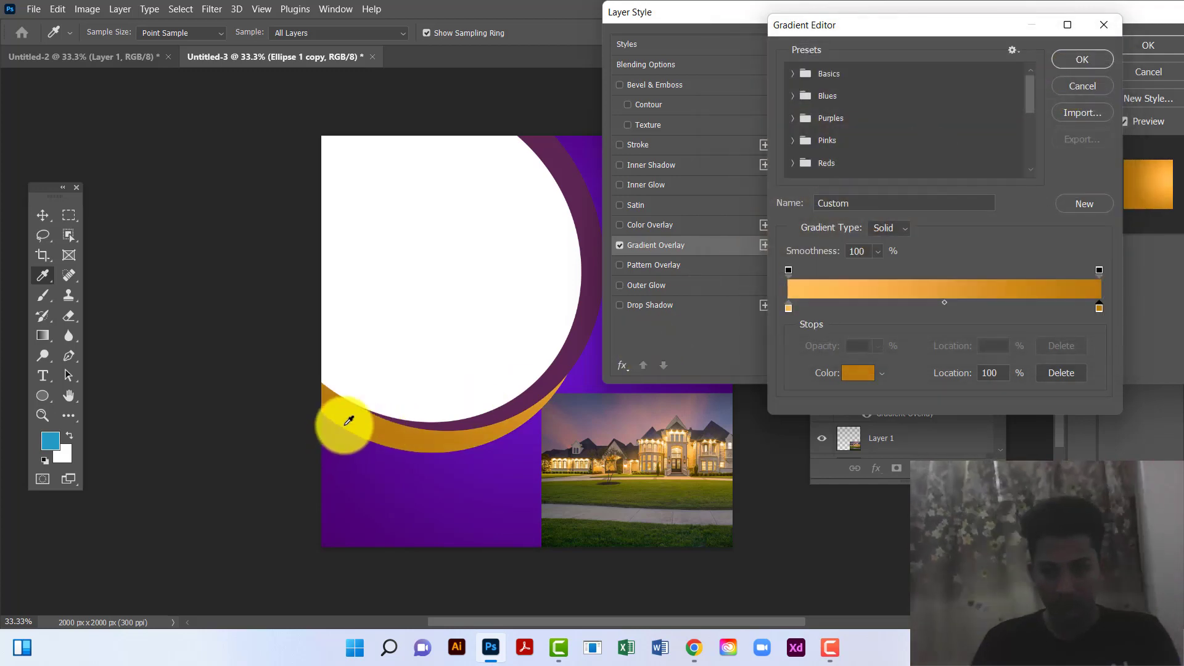
{"action": "left_click", "coordinate": [1075, 54]}
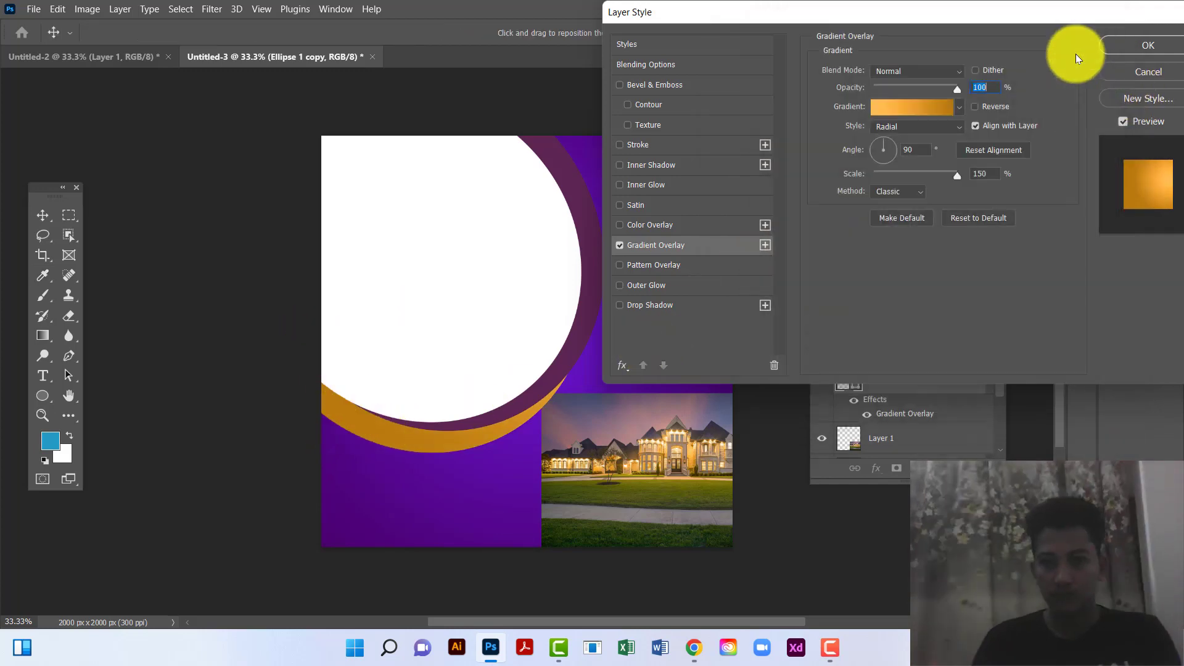
{"action": "left_click", "coordinate": [1149, 42]}
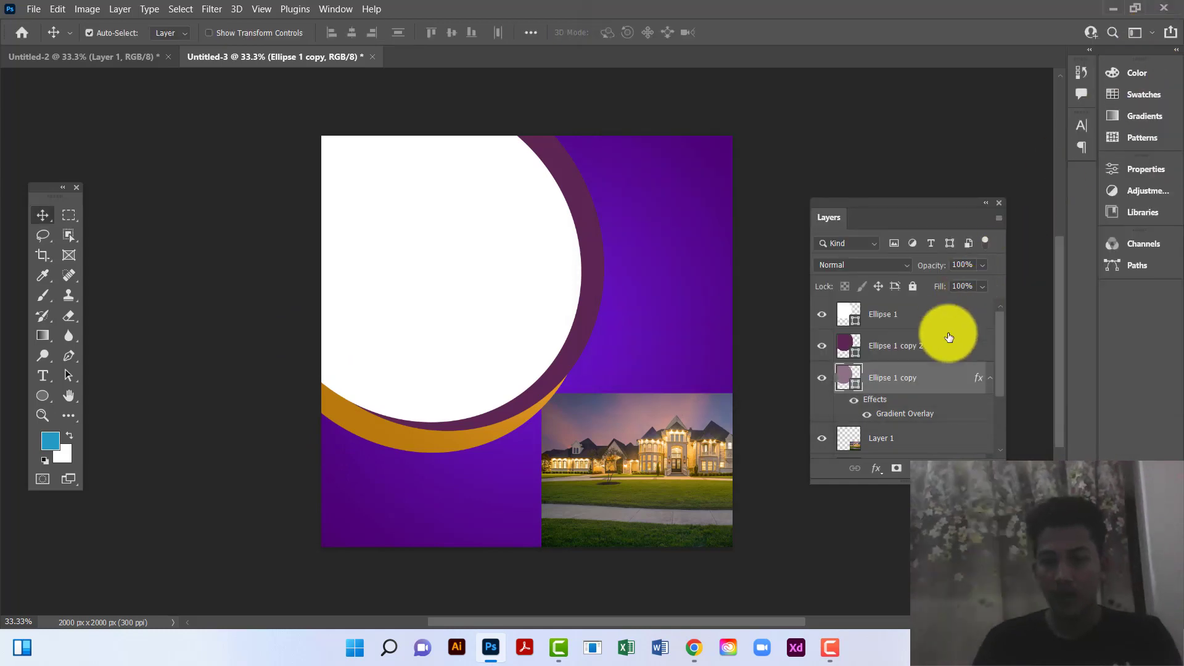
Apply the gold-to-amber Gradient Overlay to Ellipse 1 copy 2, with its highlight dragged toward the bottom
{"action": "left_click", "coordinate": [954, 354]}
{"action": "double_click", "coordinate": [954, 355]}
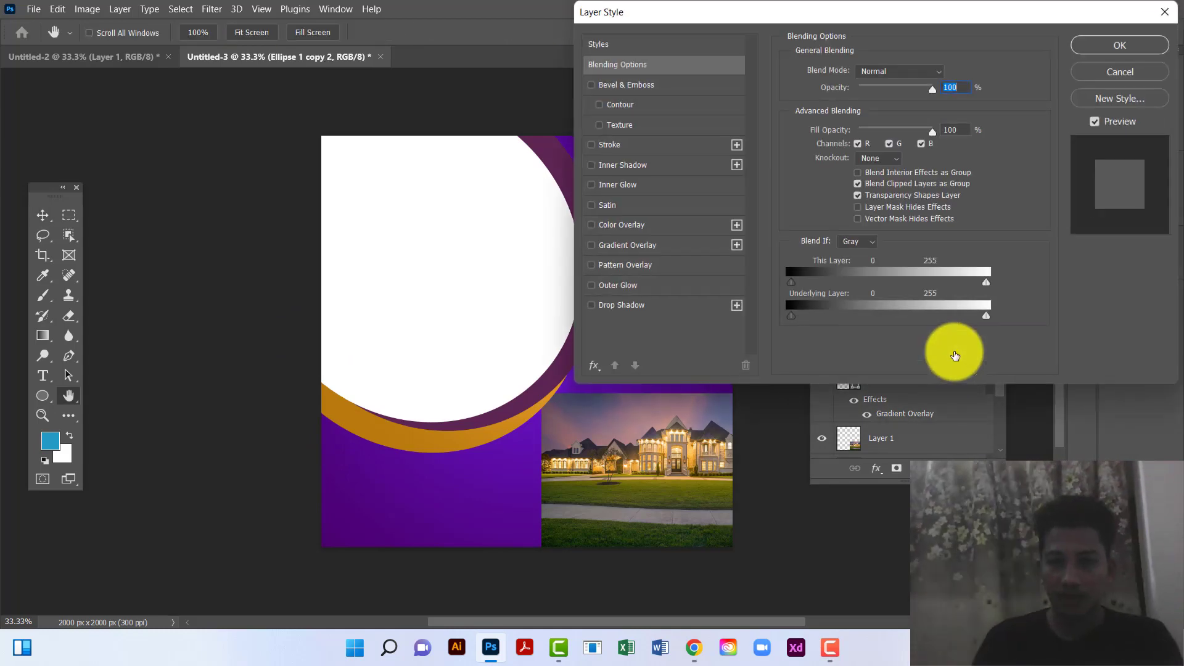
{"action": "left_click", "coordinate": [650, 250]}
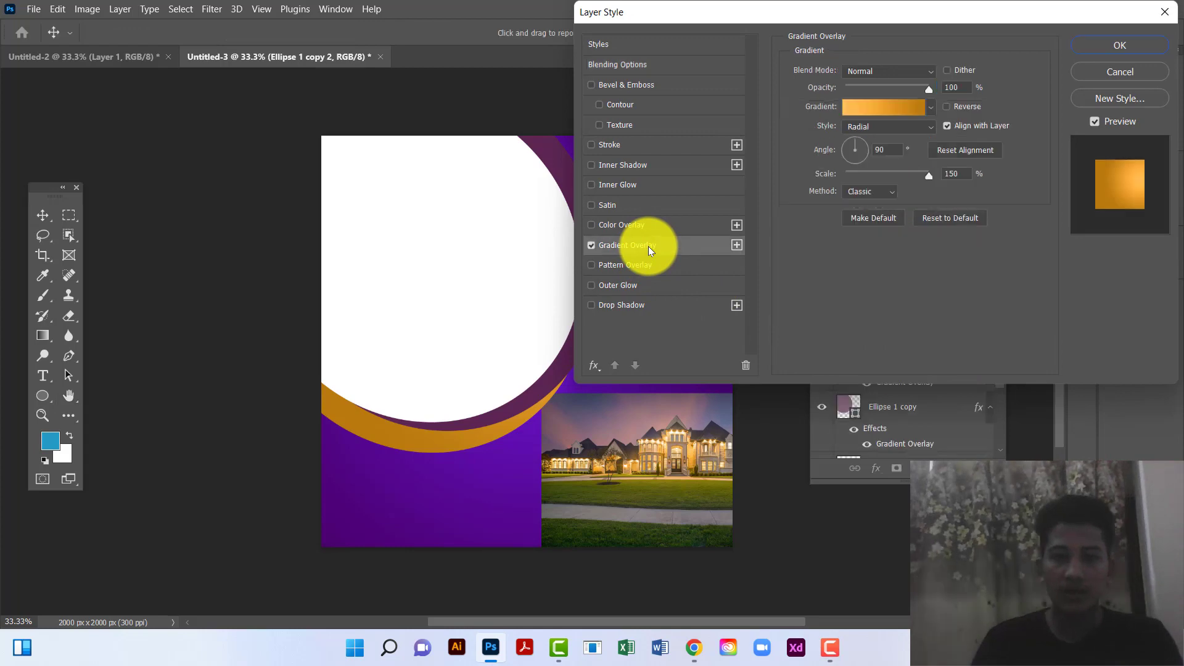
{"action": "left_click_drag", "start_coordinate": [714, 15], "coordinate": [841, 16]}
{"action": "left_click_drag", "start_coordinate": [579, 196], "coordinate": [520, 416]}
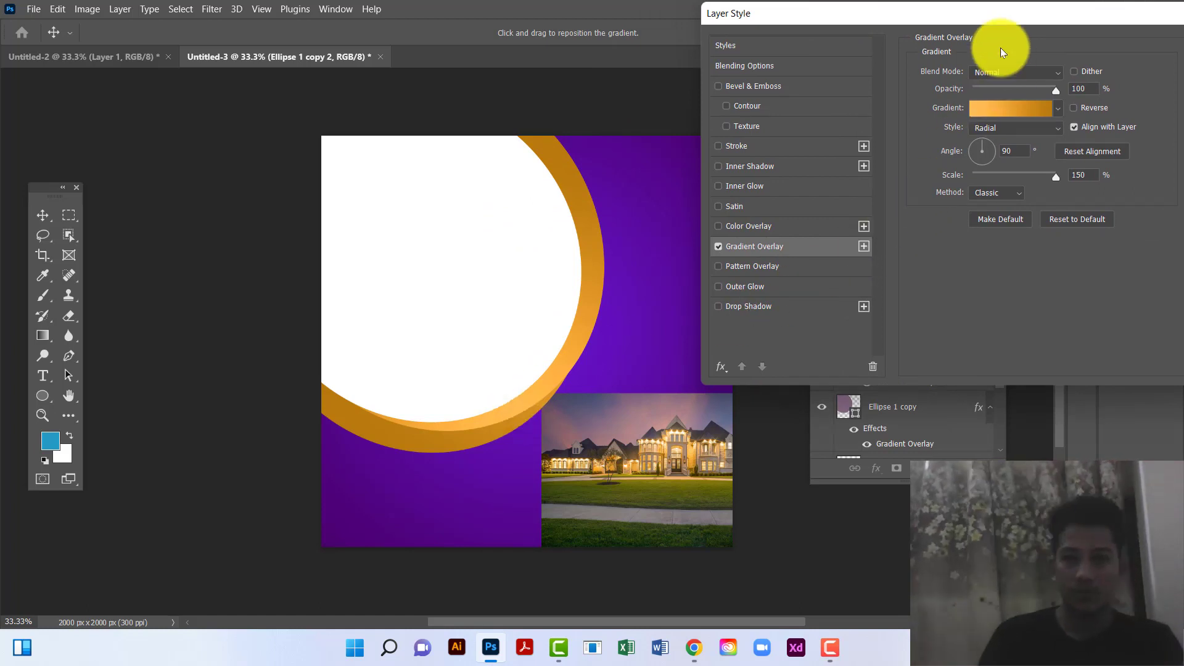
{"action": "left_click_drag", "start_coordinate": [960, 20], "coordinate": [748, 32]}
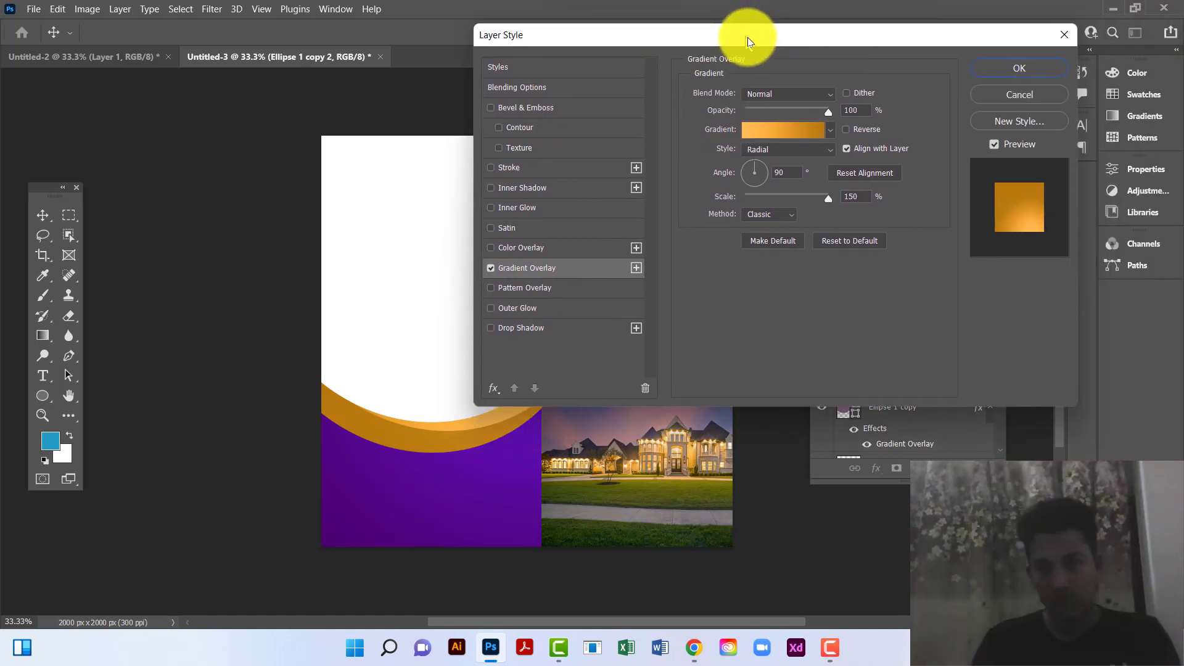
{"action": "left_click", "coordinate": [1004, 75]}
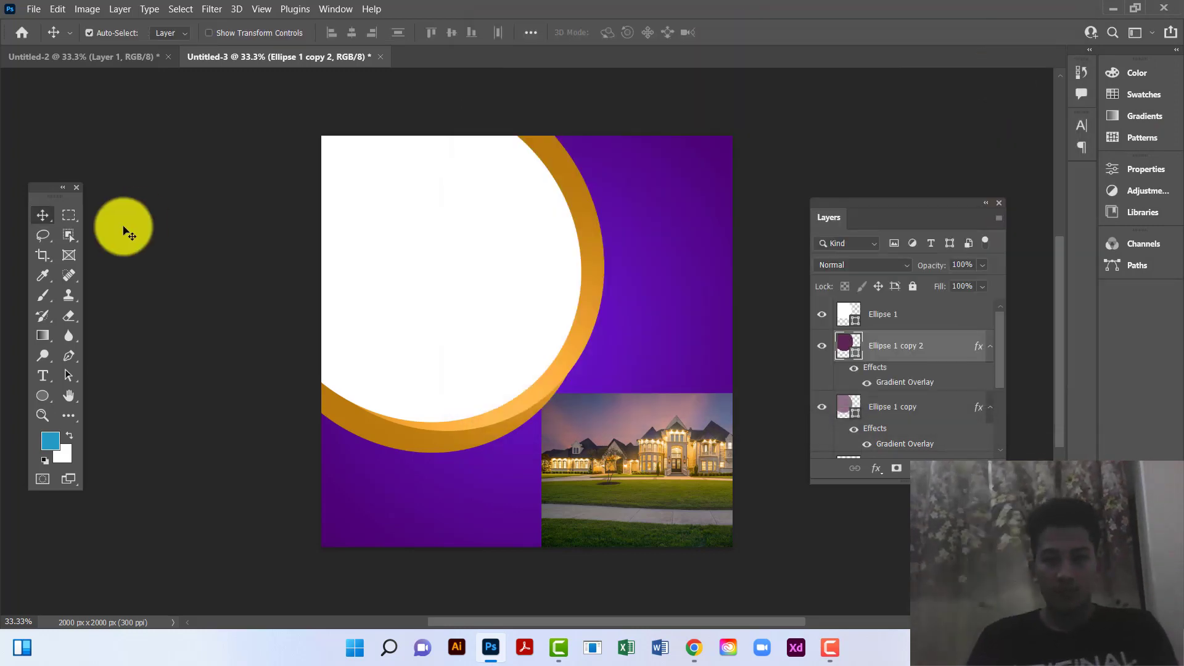
Raise Layer 1 above Ellipse 1 and move the house photo onto the white circle
{"action": "left_click_drag", "start_coordinate": [647, 420], "coordinate": [656, 379]}
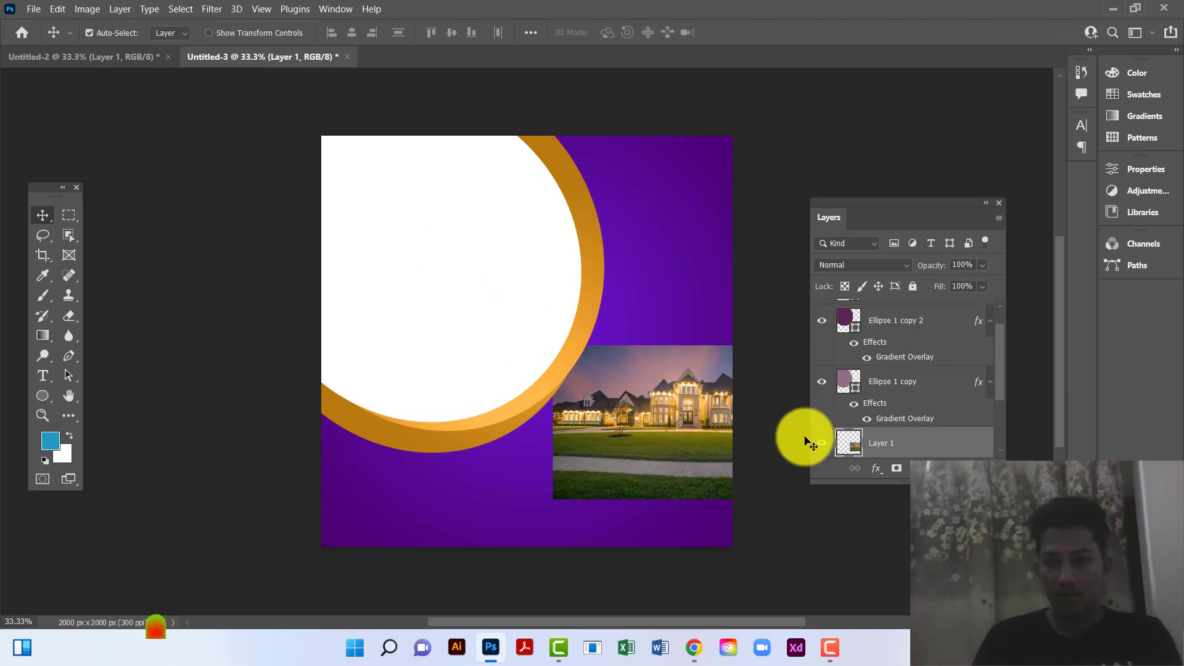
{"action": "left_click_drag", "start_coordinate": [906, 444], "coordinate": [885, 310]}
{"action": "key", "text": "ctrl+bracketright"}
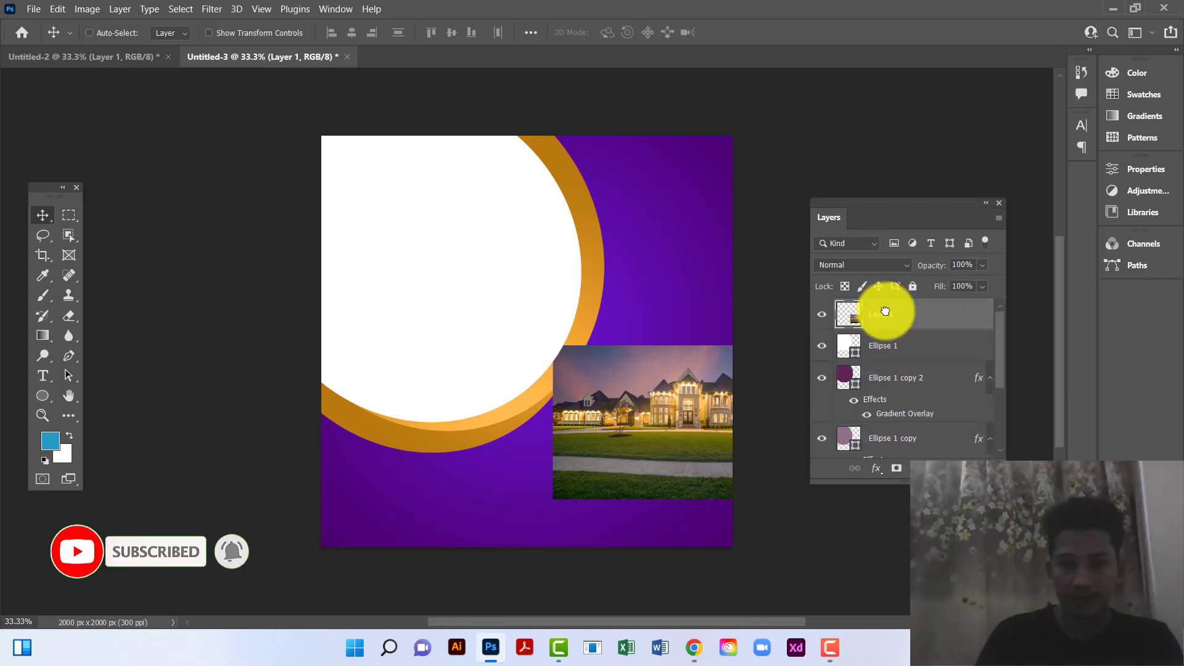
{"action": "left_click_drag", "start_coordinate": [648, 411], "coordinate": [415, 276]}
Scale the house photo up to about 227% over the circle and commit it
{"action": "key", "text": "ctrl+t"}
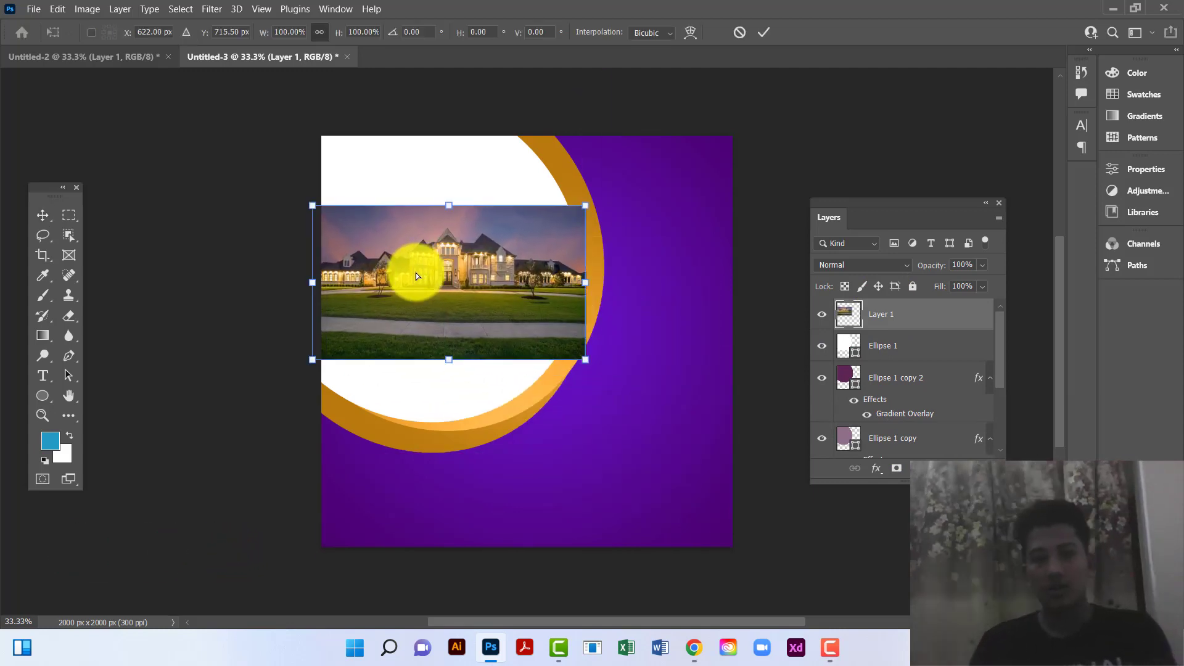
{"action": "left_click_drag", "start_coordinate": [459, 205], "coordinate": [439, 114]}
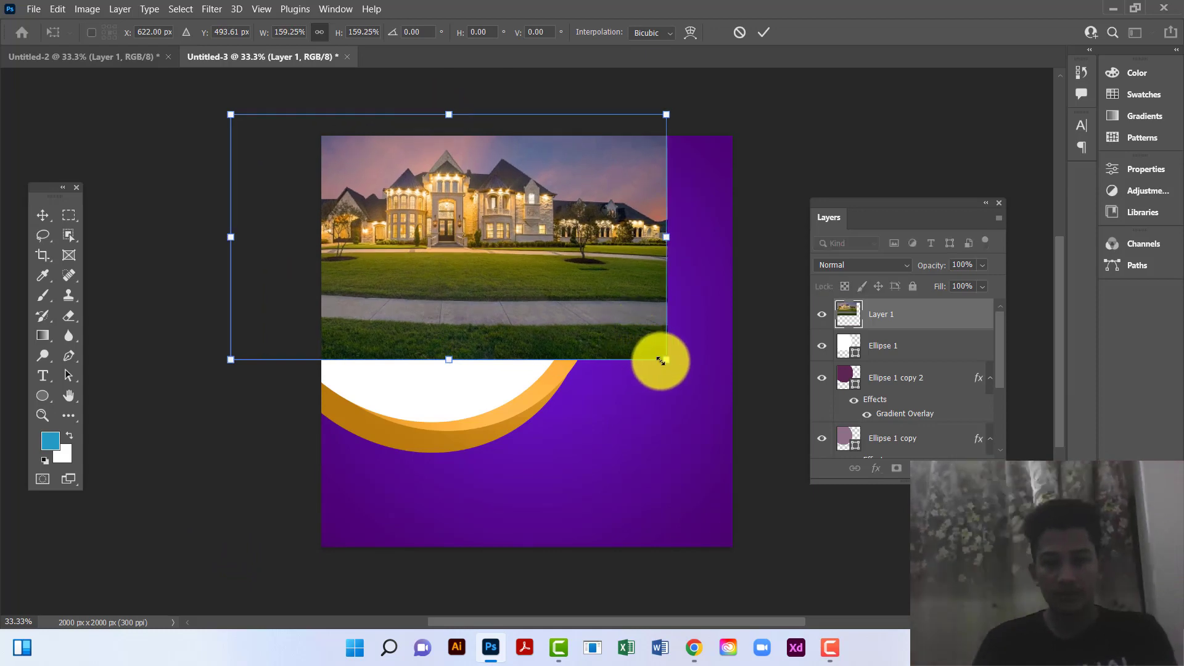
{"action": "left_click_drag", "start_coordinate": [661, 360], "coordinate": [736, 403]}
{"action": "left_click_drag", "start_coordinate": [471, 255], "coordinate": [424, 299]}
{"action": "left_click_drag", "start_coordinate": [438, 164], "coordinate": [431, 101]}
{"action": "left_click_drag", "start_coordinate": [475, 233], "coordinate": [449, 262]}
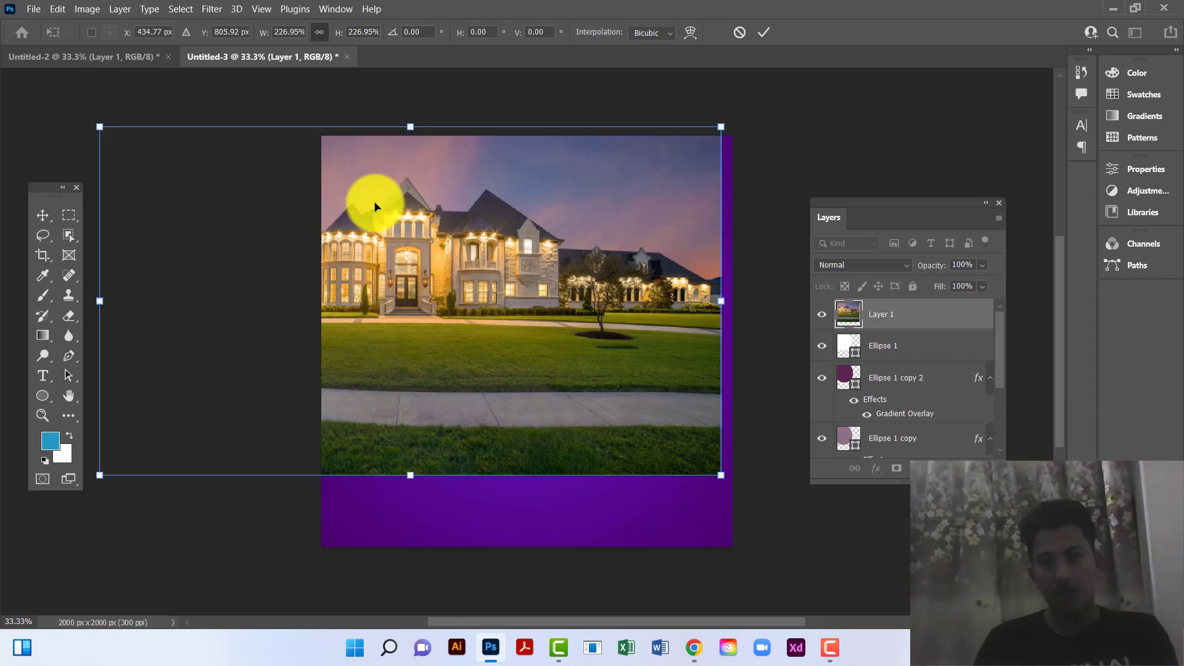
{"action": "key", "text": "Return"}
Clip the house photo layer into the white circle
{"action": "right_click", "coordinate": [929, 323]}
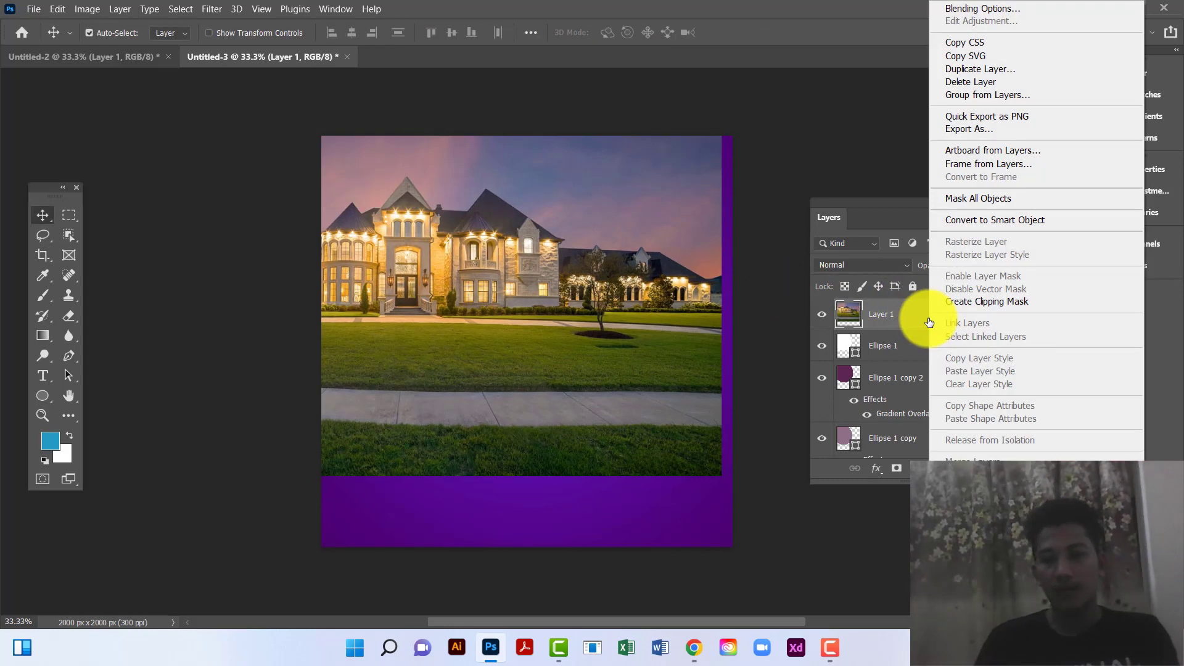
{"action": "left_click", "coordinate": [1041, 302]}
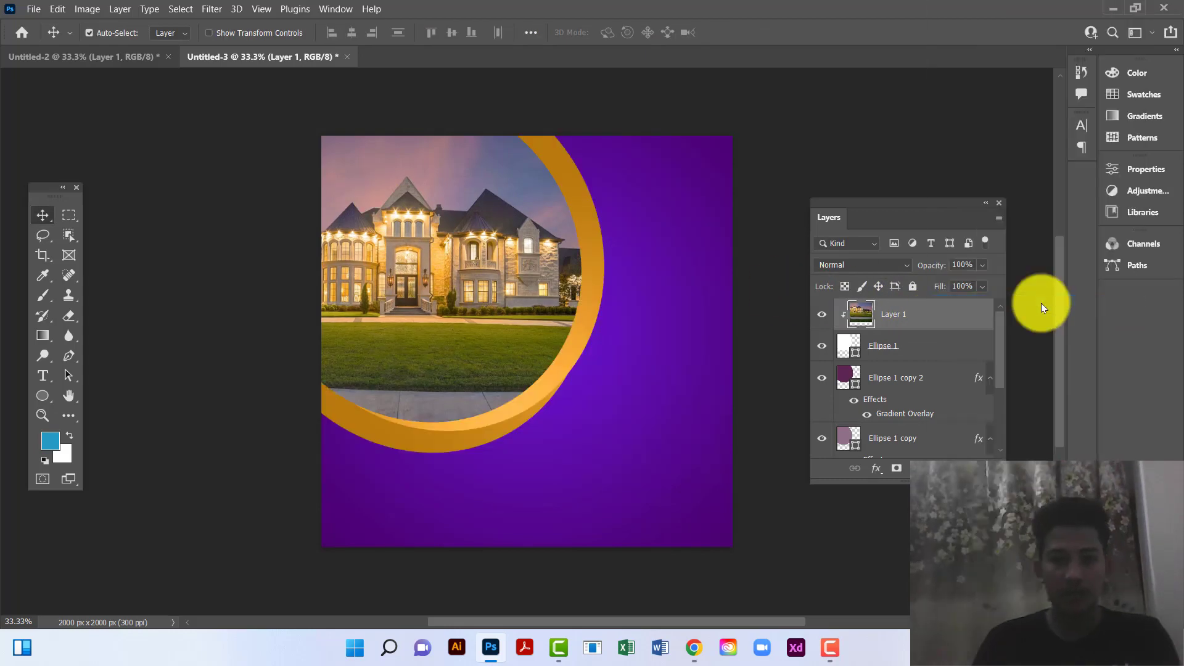
{"action": "key", "text": "ctrl"}
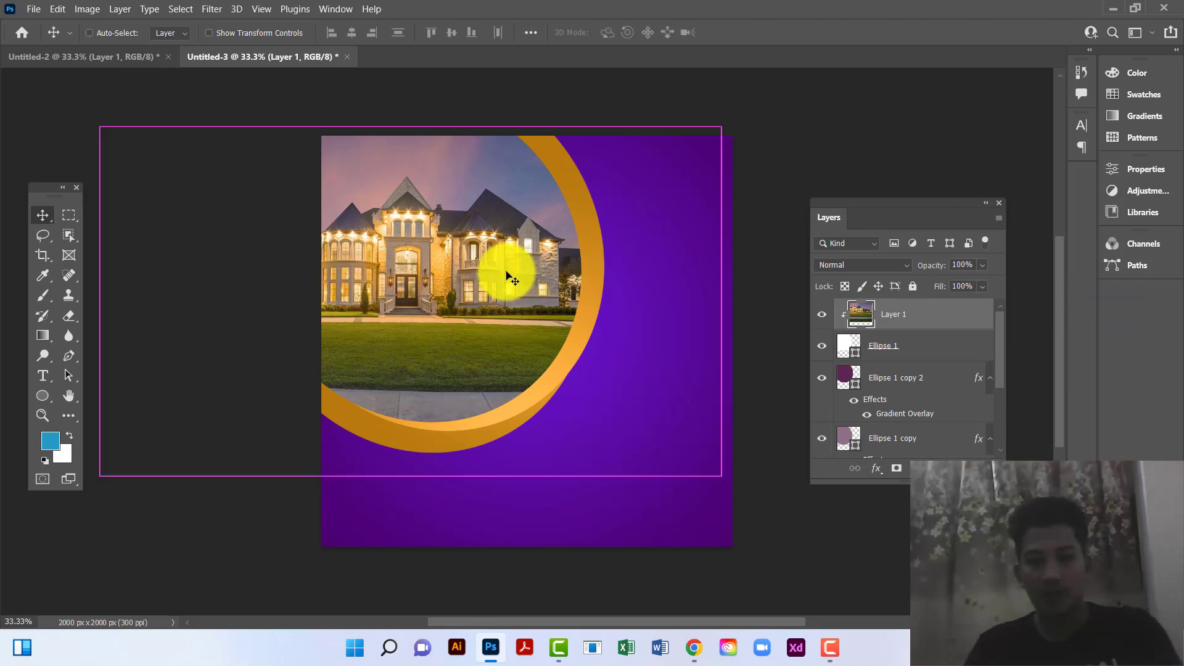
Enlarge the clipped photo to about 115% and shift it left within the circle
{"action": "key", "text": "ctrl+t"}
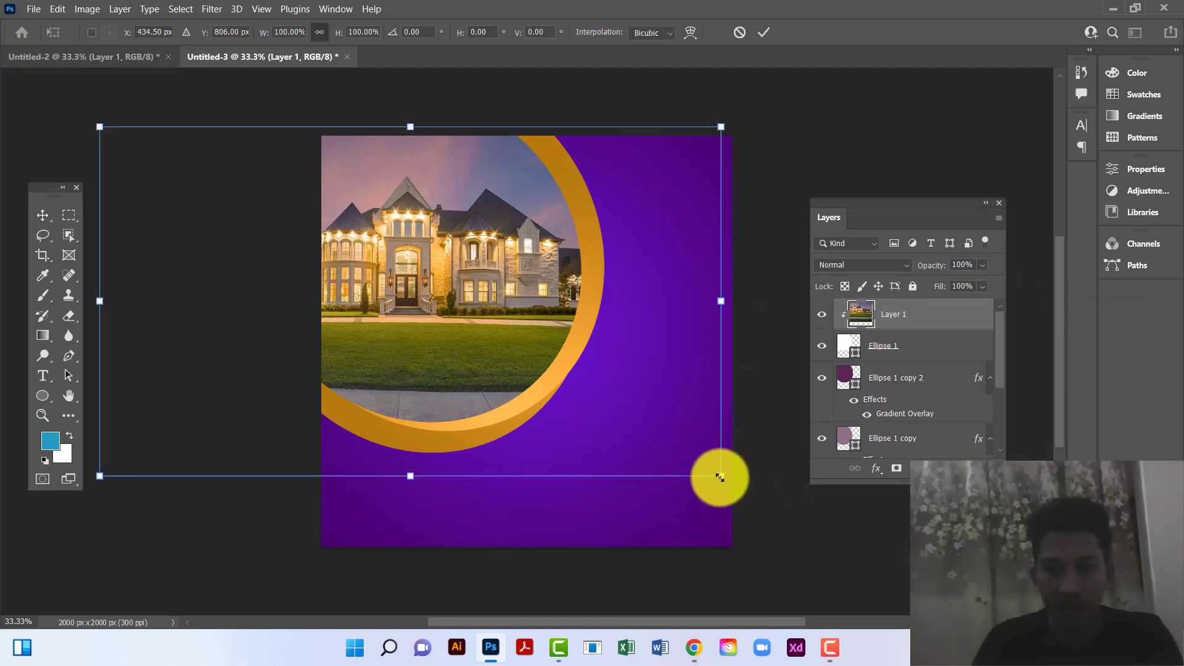
{"action": "left_click_drag", "start_coordinate": [720, 477], "coordinate": [812, 528]}
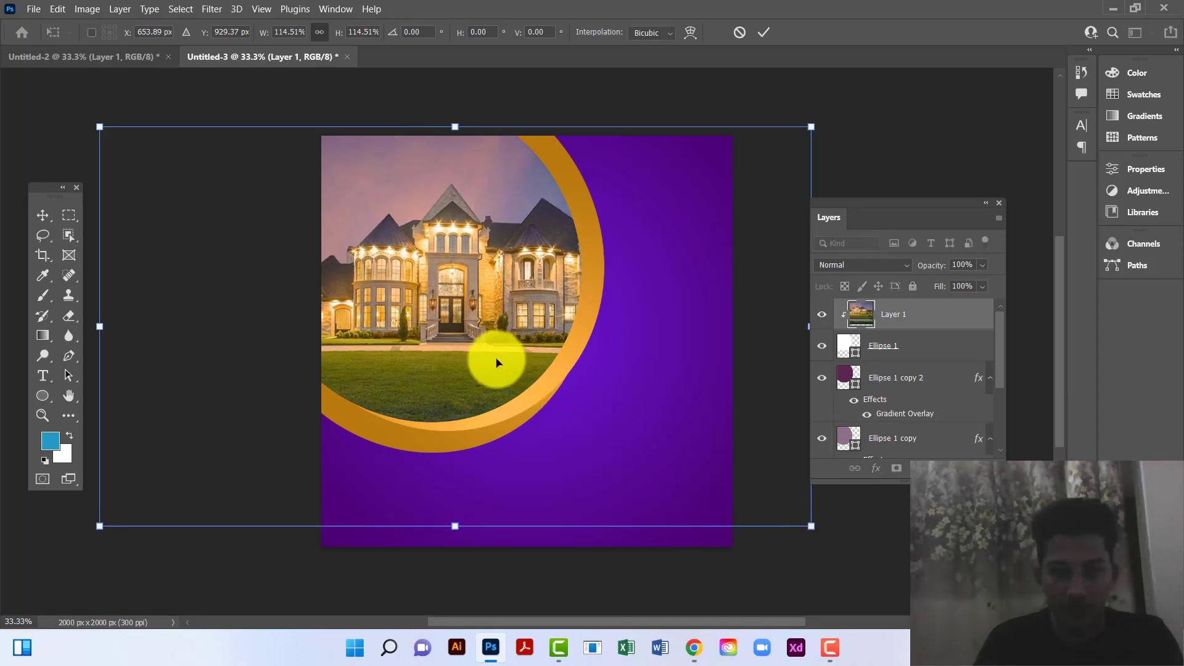
{"action": "left_click_drag", "start_coordinate": [483, 357], "coordinate": [475, 362]}
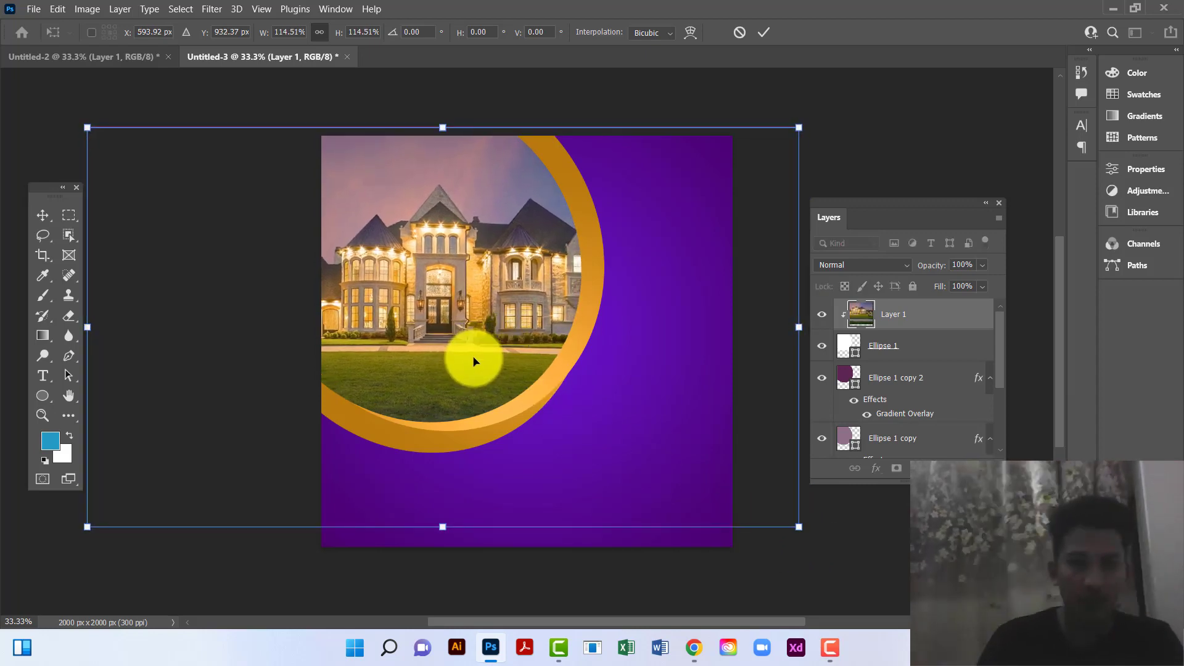
{"action": "key", "text": "Return"}
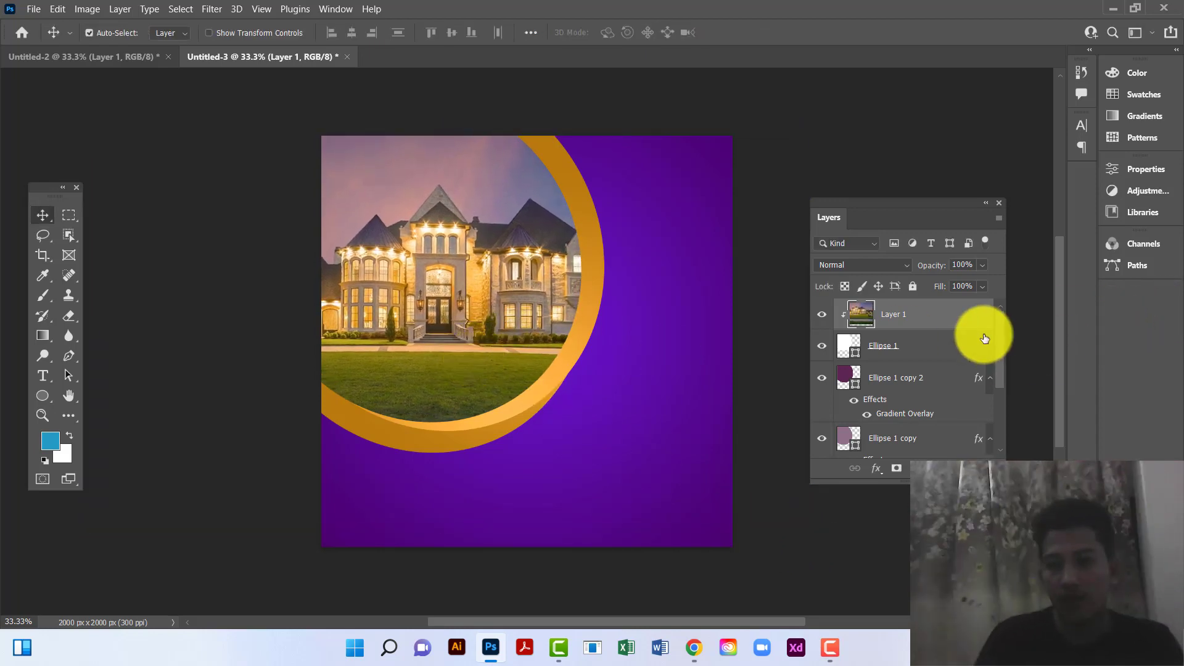
Unlock the Background layer and select every layer from Layer 1 down
{"action": "left_click_drag", "start_coordinate": [998, 333], "coordinate": [998, 428]}
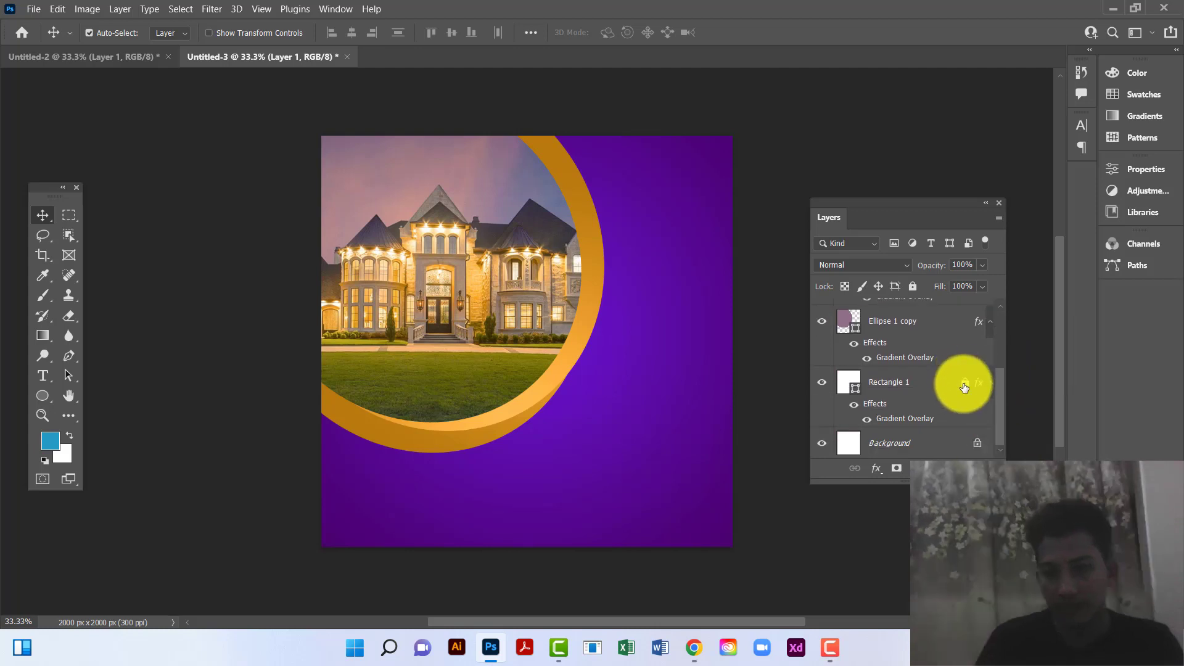
{"action": "left_click", "coordinate": [978, 443]}
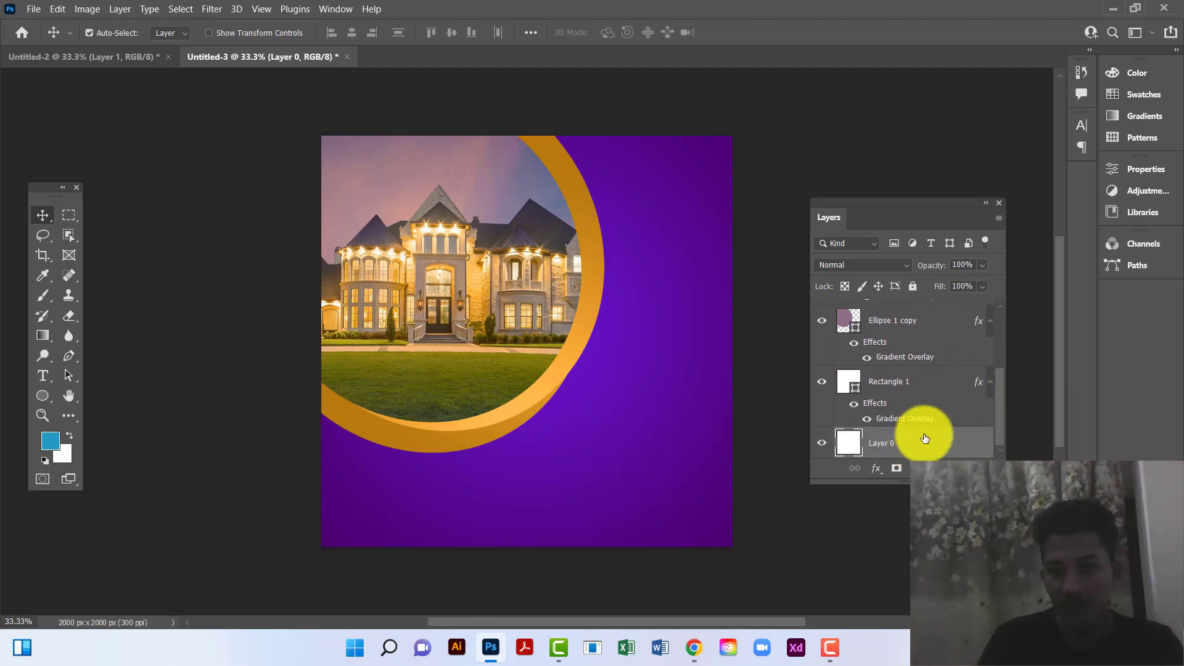
{"action": "left_click_drag", "start_coordinate": [996, 405], "coordinate": [991, 321]}
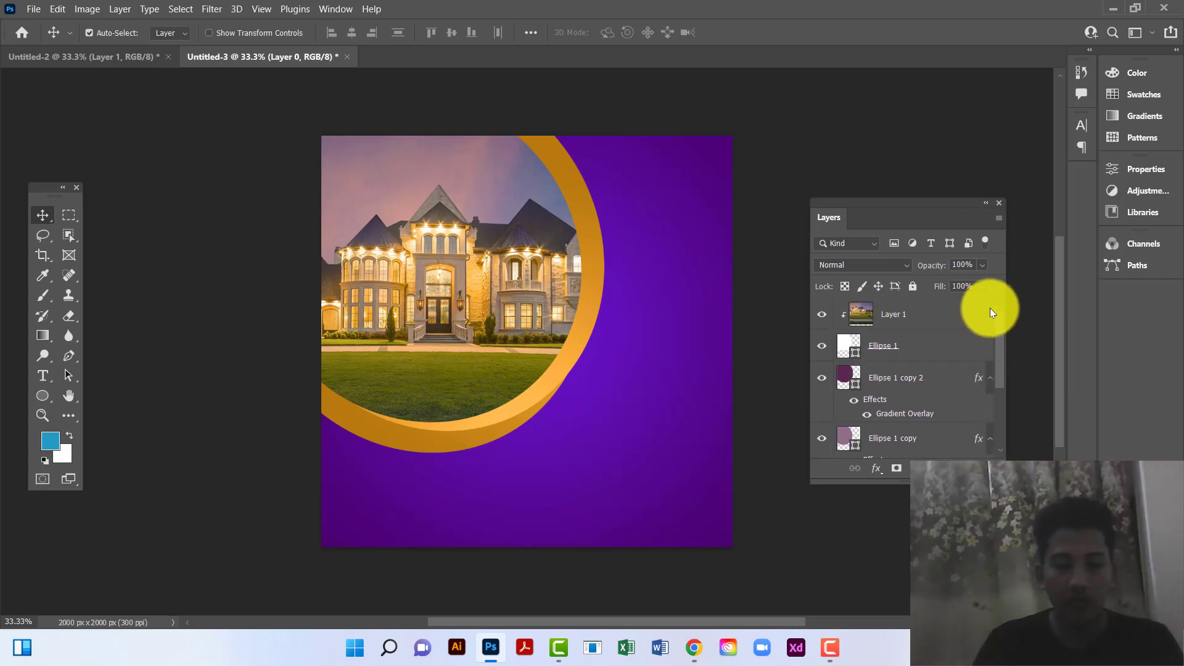
{"action": "left_click", "coordinate": [961, 323], "text": "shift"}
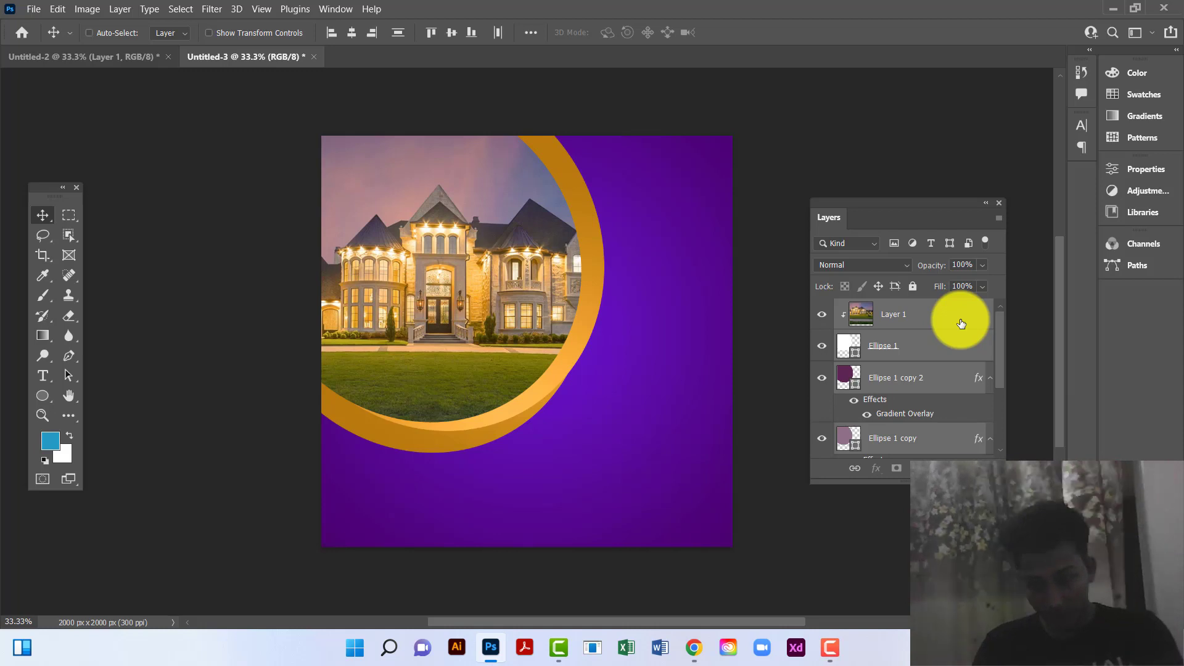
Group the selected layers, name the group Design, and lock it completely
{"action": "key", "text": "ctrl+g"}
{"action": "double_click", "coordinate": [888, 310]}
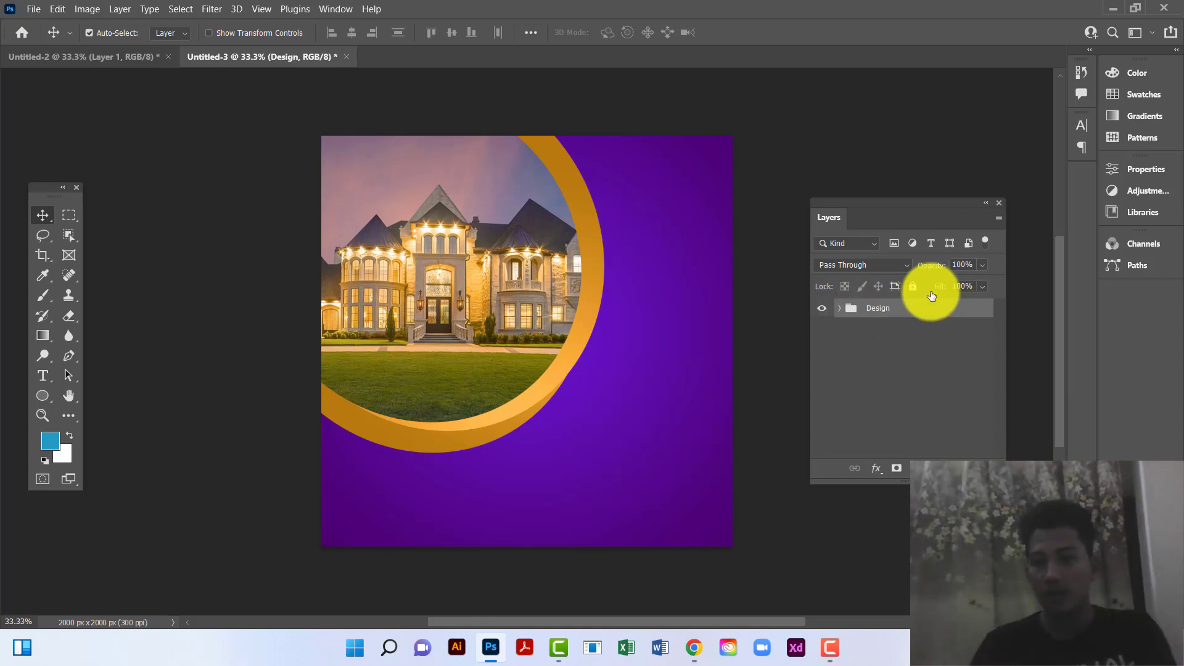
{"action": "double_click", "coordinate": [943, 308]}
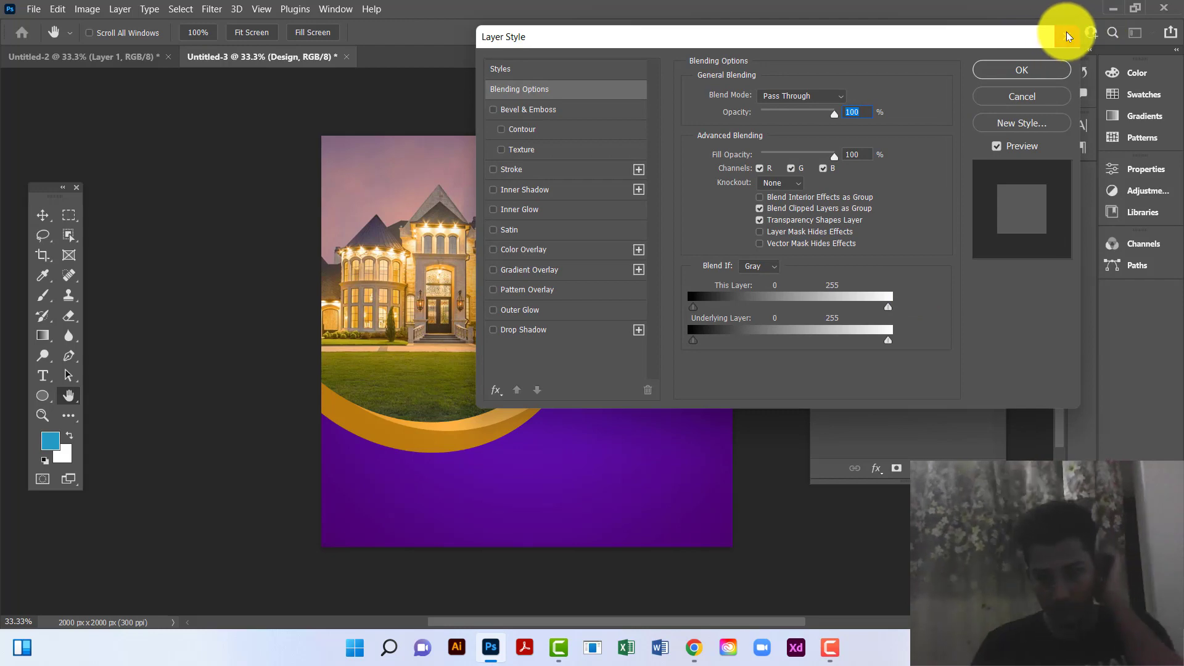
{"action": "left_click", "coordinate": [1067, 35]}
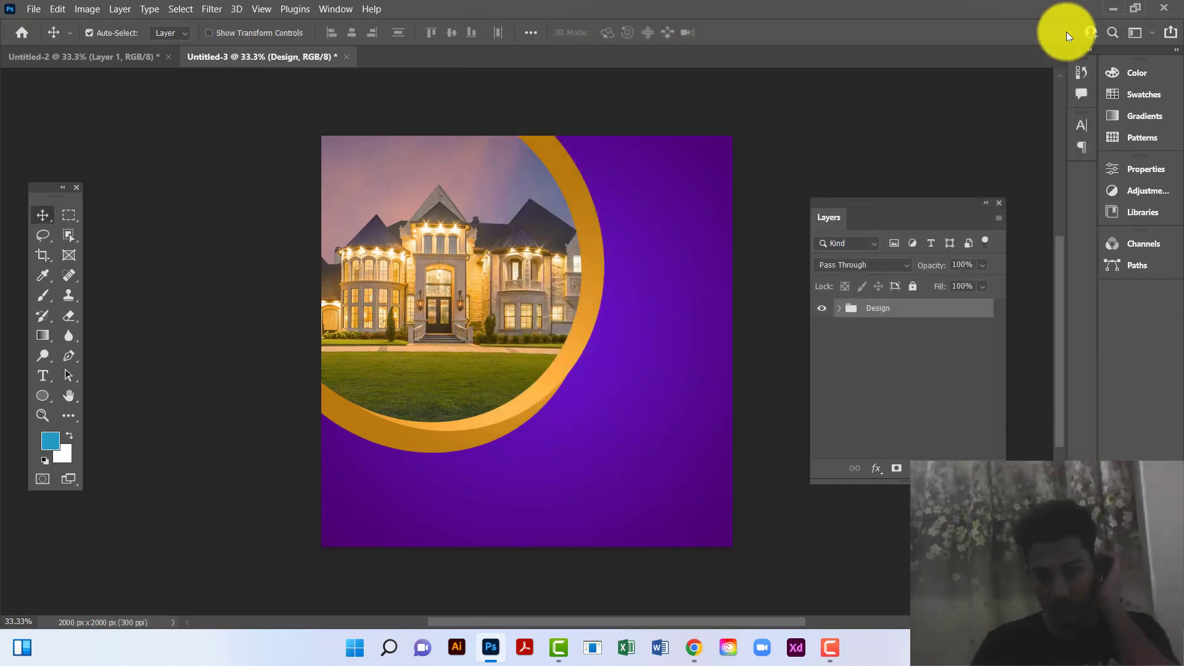
{"action": "left_click", "coordinate": [914, 285]}
{"action": "left_click", "coordinate": [42, 377]}
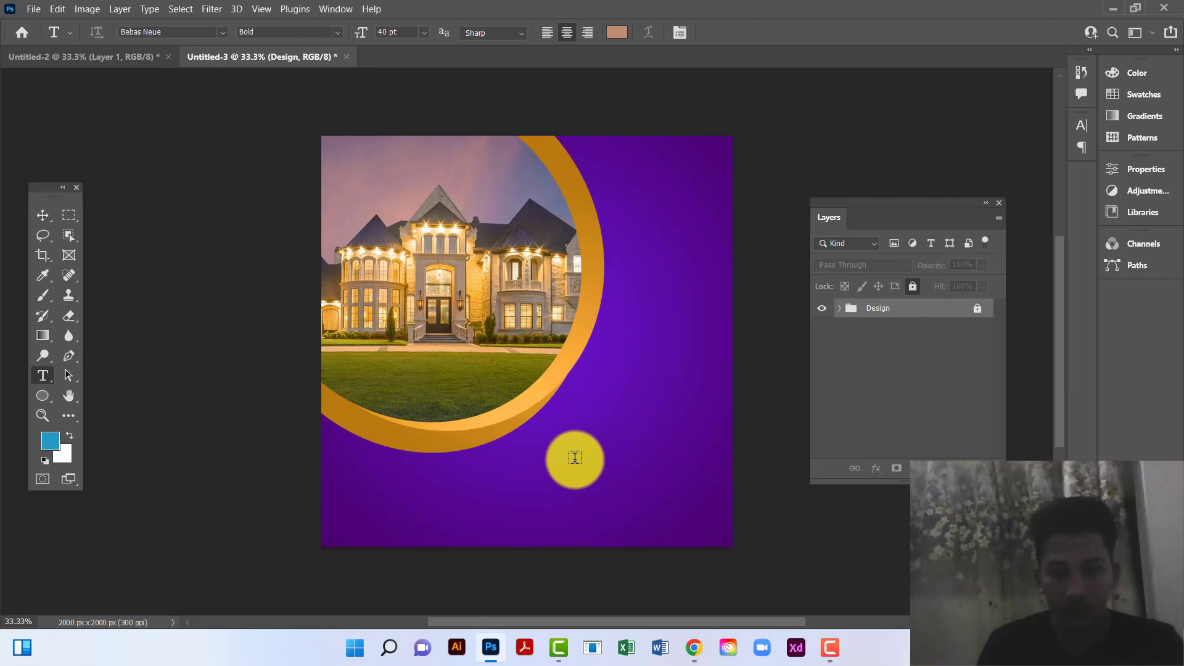
Type the MODERN HOME headline below the house photo
{"action": "left_click", "coordinate": [575, 457]}
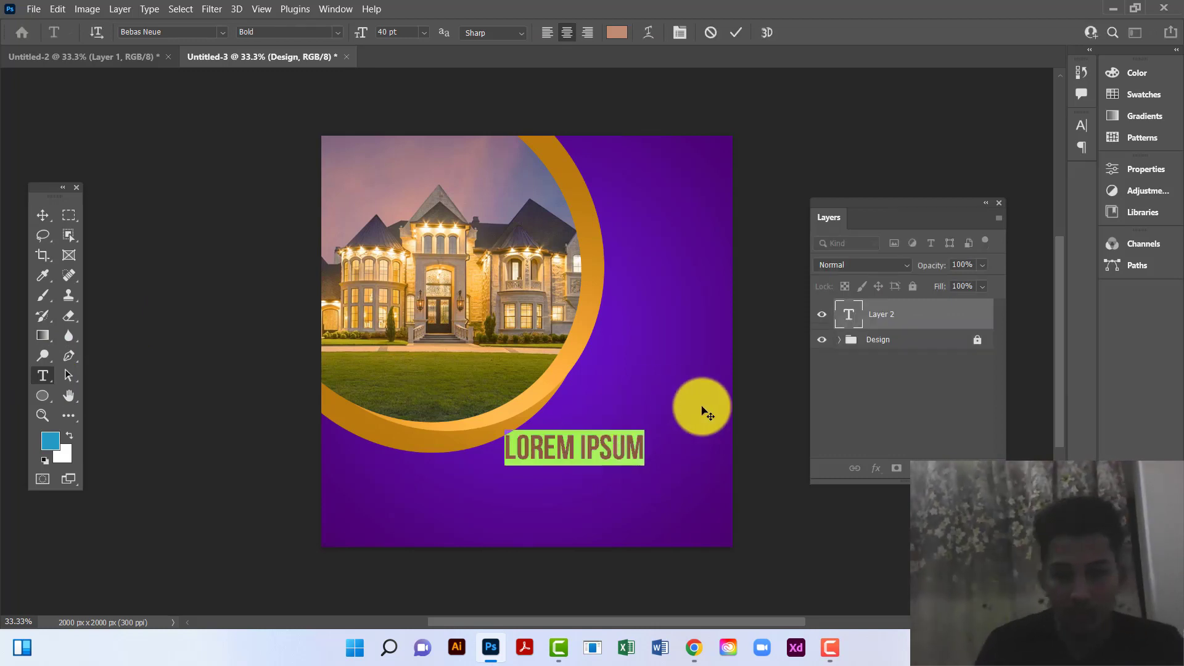
{"action": "type", "text": "MQDR"}
{"action": "type", "text": "N"}
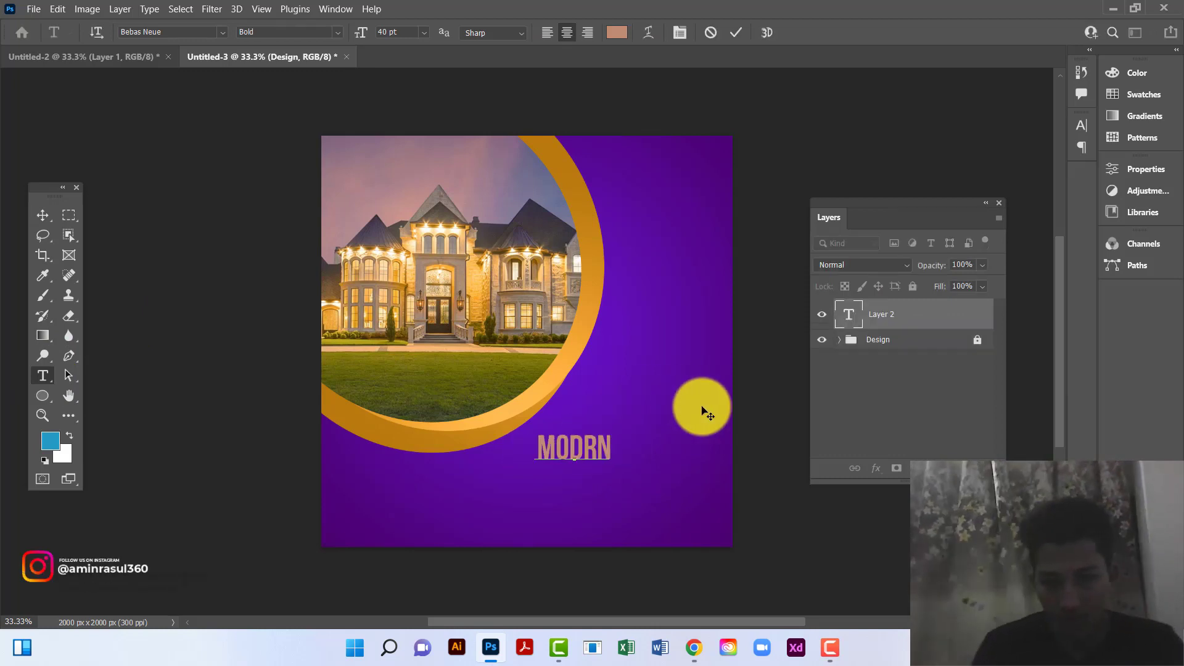
{"action": "type", "text": " M"}
{"action": "key", "text": "BackSpace"}
{"action": "key", "text": "BackSpace"}
{"action": "type", "text": "HOME"}
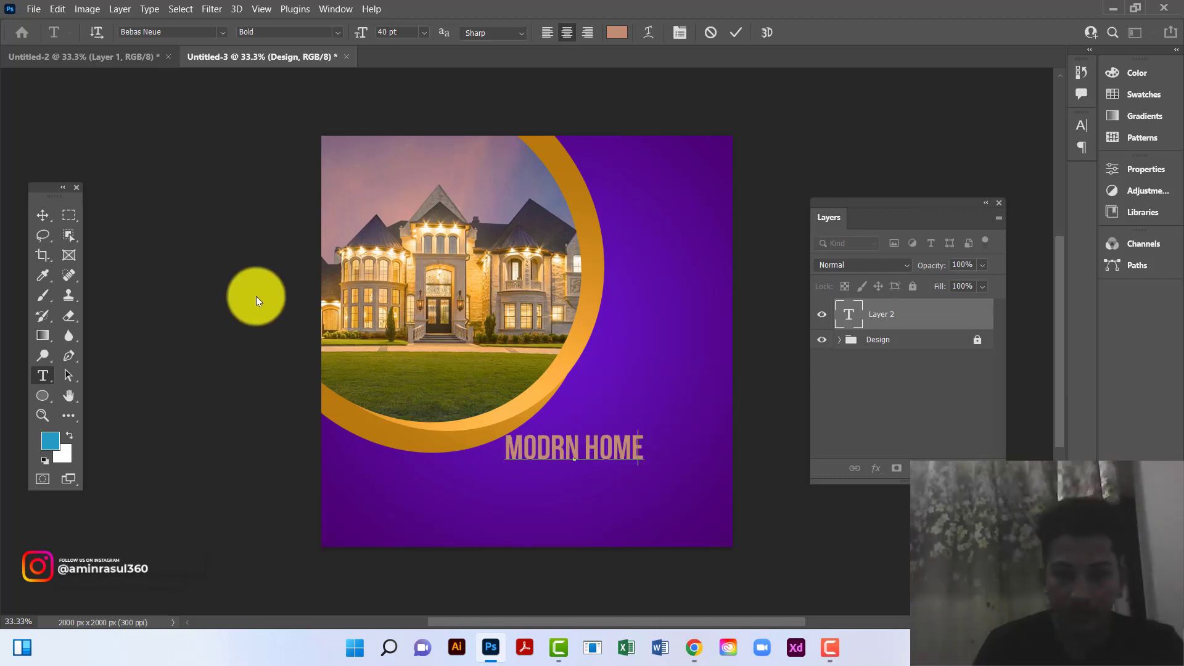
{"action": "key", "text": "BackSpace"}
{"action": "key", "text": "BackSpace"}
{"action": "key", "text": "BackSpace"}
{"action": "key", "text": "BackSpace"}
{"action": "key", "text": "BackSpace"}
{"action": "key", "text": "BackSpace"}
{"action": "key", "text": "BackSpace"}
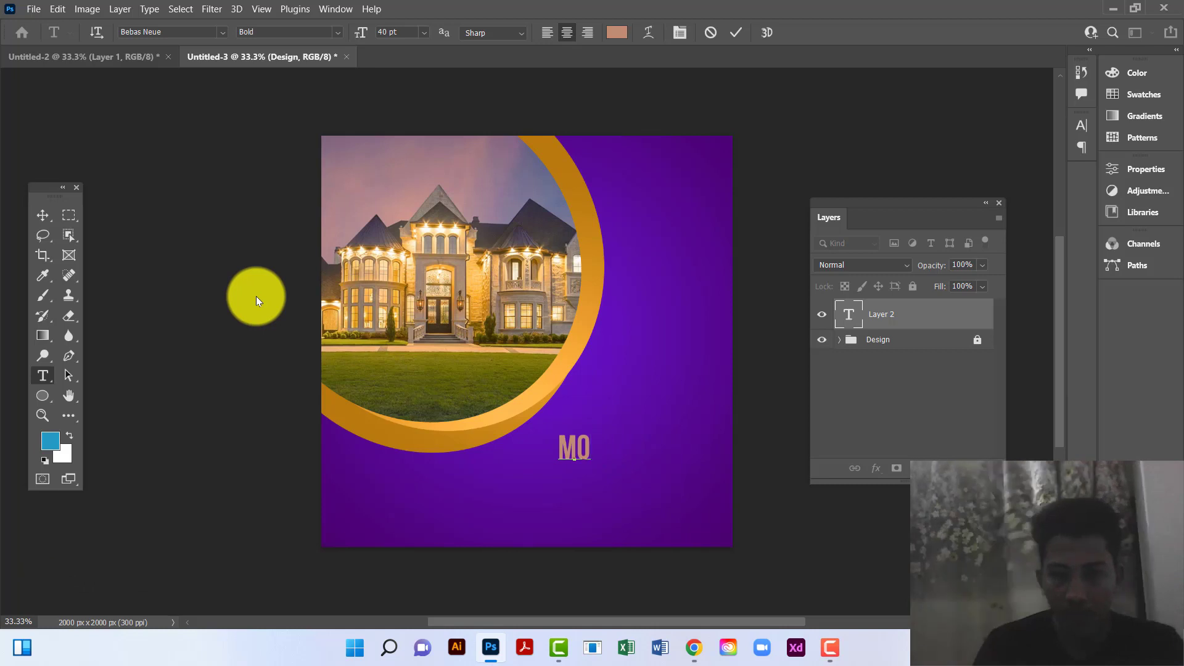
{"action": "type", "text": "ERN HOME"}
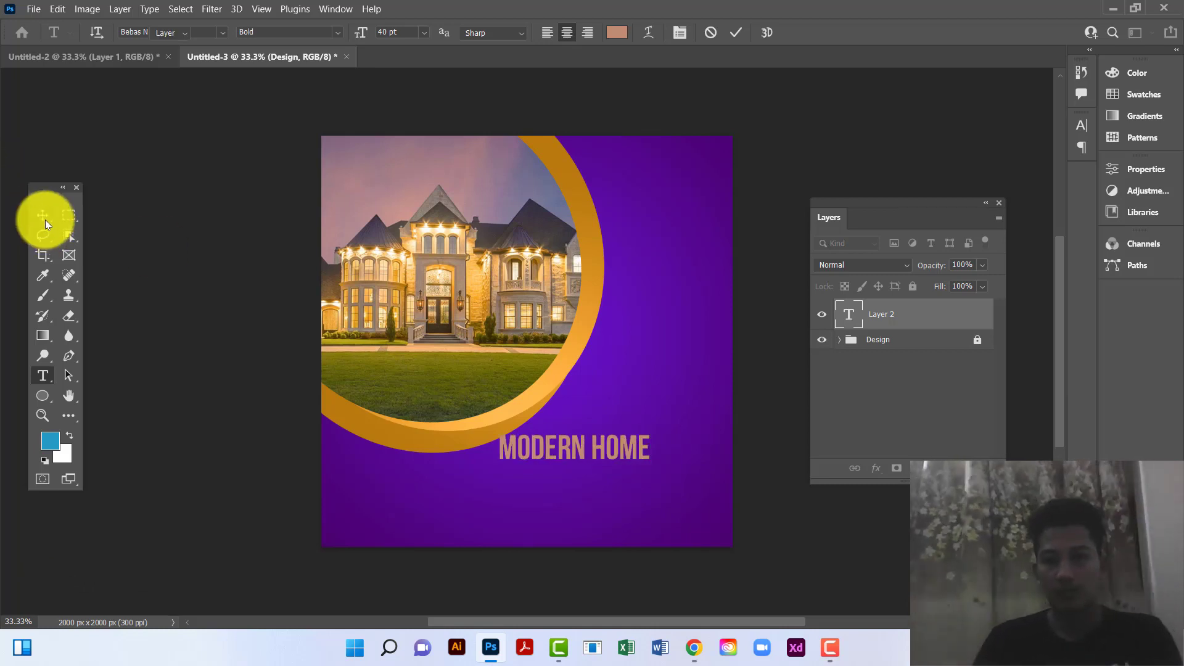
{"action": "key", "text": "ctrl+Return"}
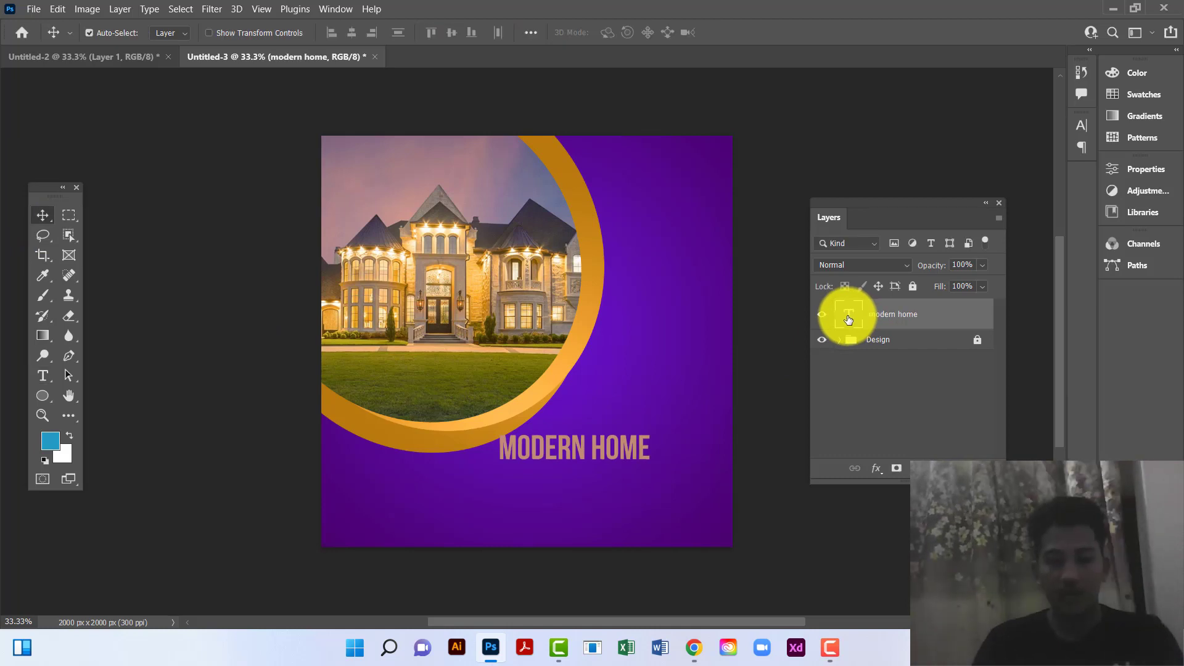
Scale the headline to about 120% and nudge it into position
{"action": "key", "text": "ctrl+t"}
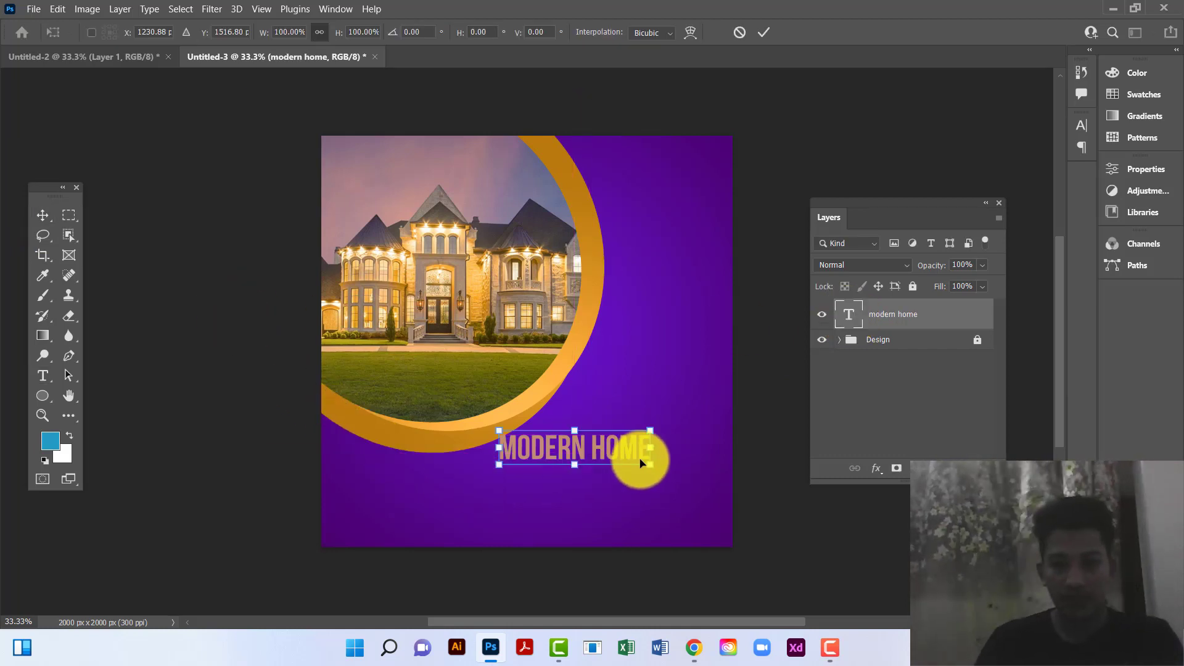
{"action": "mouse_move", "coordinate": [651, 466]}
{"action": "left_mouse_down"}
{"action": "mouse_move", "coordinate": [681, 471]}
{"action": "mouse_move", "coordinate": [655, 448]}
{"action": "left_mouse_up"}
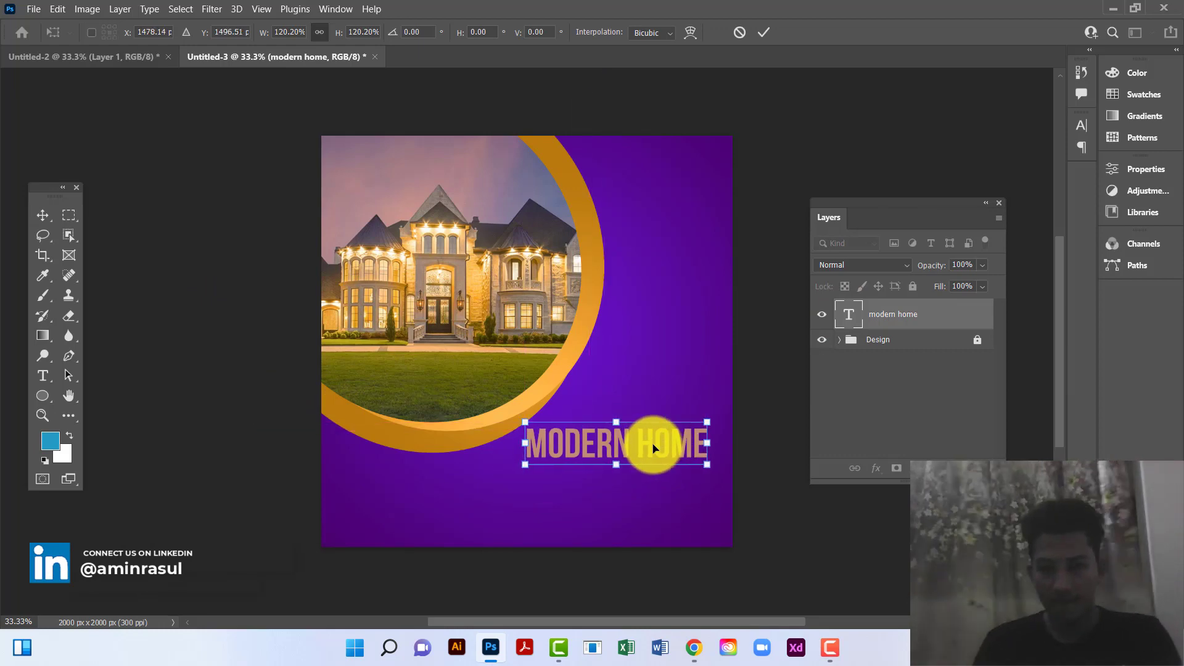
{"action": "key", "text": "shift+Right"}
{"action": "key", "text": "shift+Right"}
{"action": "key", "text": "shift+Right"}
{"action": "left_click_drag", "start_coordinate": [654, 448], "coordinate": [651, 448]}
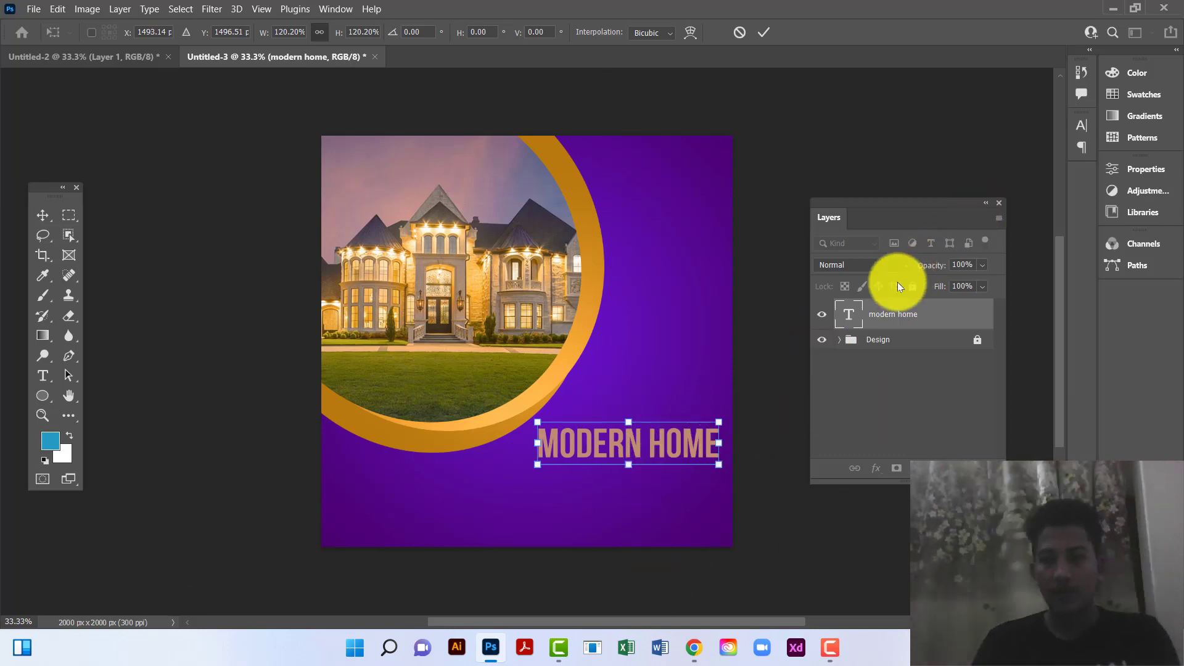
{"action": "left_click", "coordinate": [857, 315]}
Set the MODERN HOME text colour to white (#ffffff)
{"action": "double_click", "coordinate": [857, 316]}
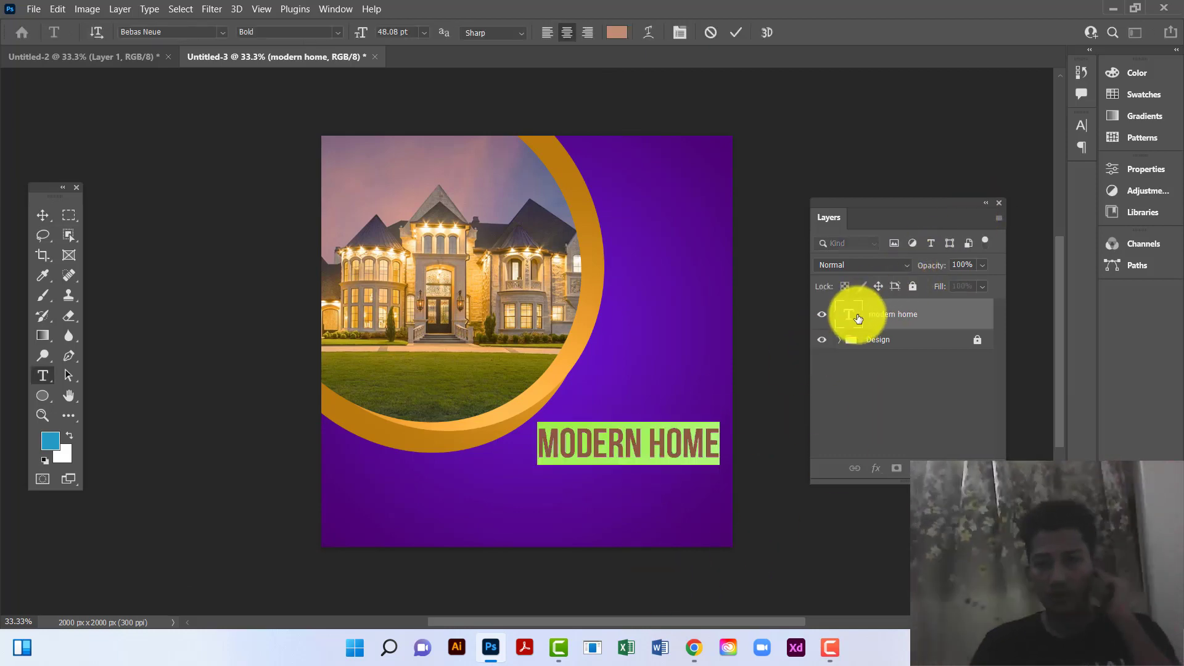
{"action": "left_click", "coordinate": [617, 32]}
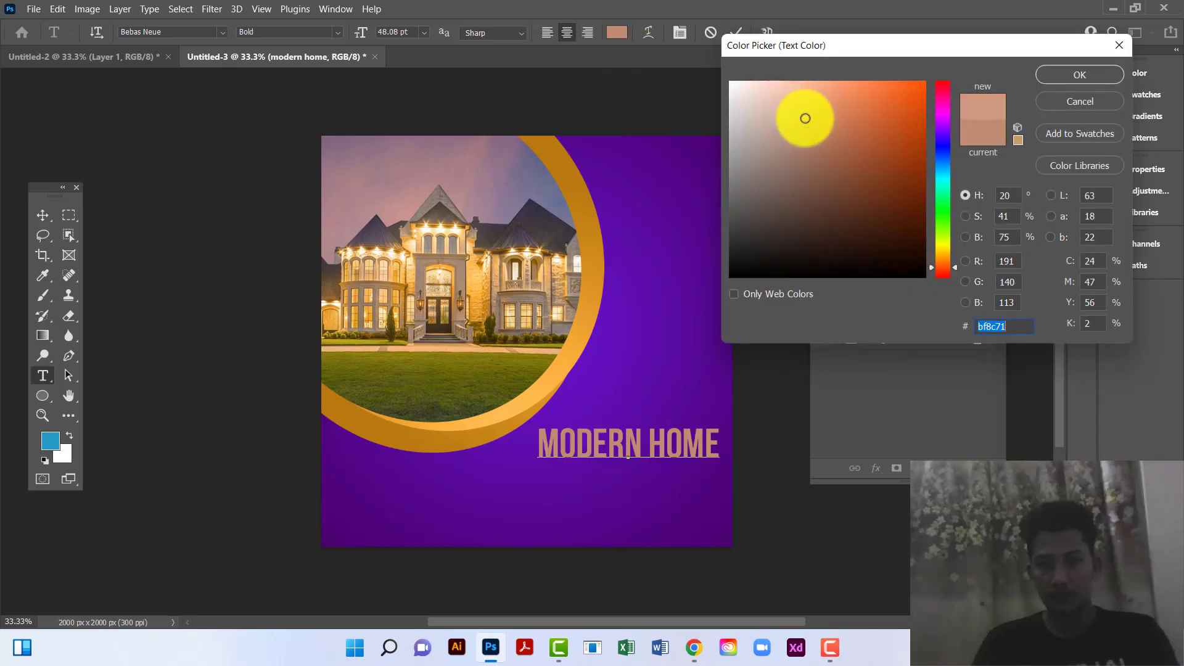
{"action": "left_click_drag", "start_coordinate": [803, 116], "coordinate": [714, 71]}
{"action": "left_click", "coordinate": [1063, 76]}
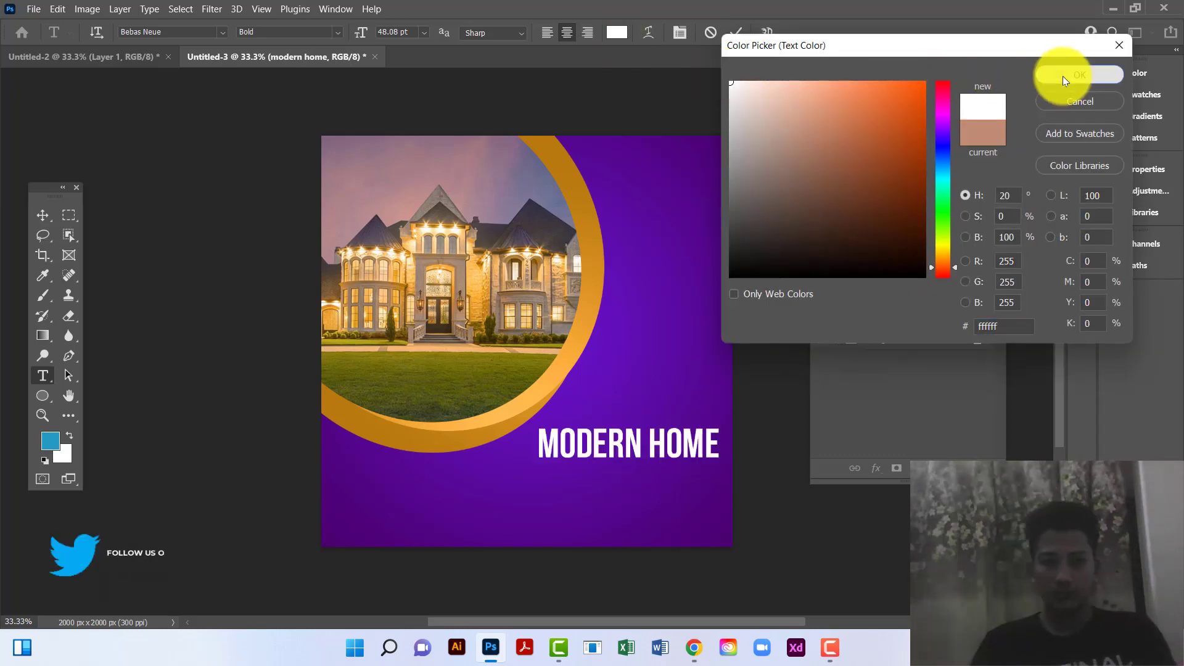
{"action": "left_click", "coordinate": [46, 216]}
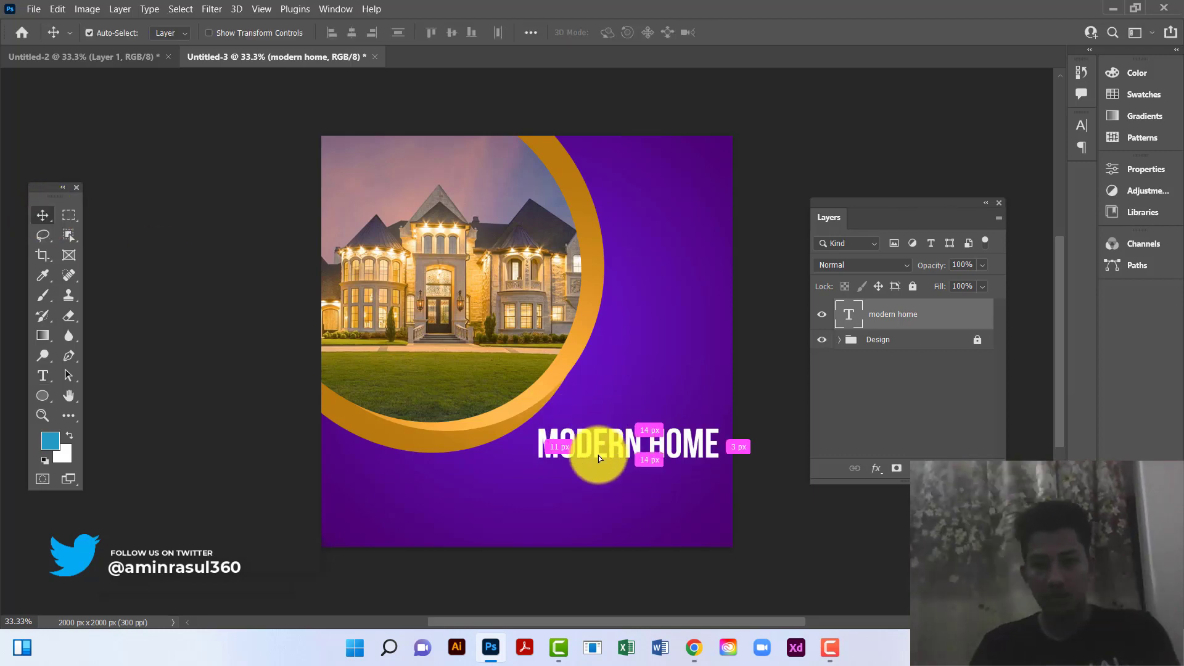
Duplicate the headline just below and retype the copy as FOR SALE
{"action": "left_click_drag", "start_coordinate": [598, 455], "coordinate": [597, 474]}
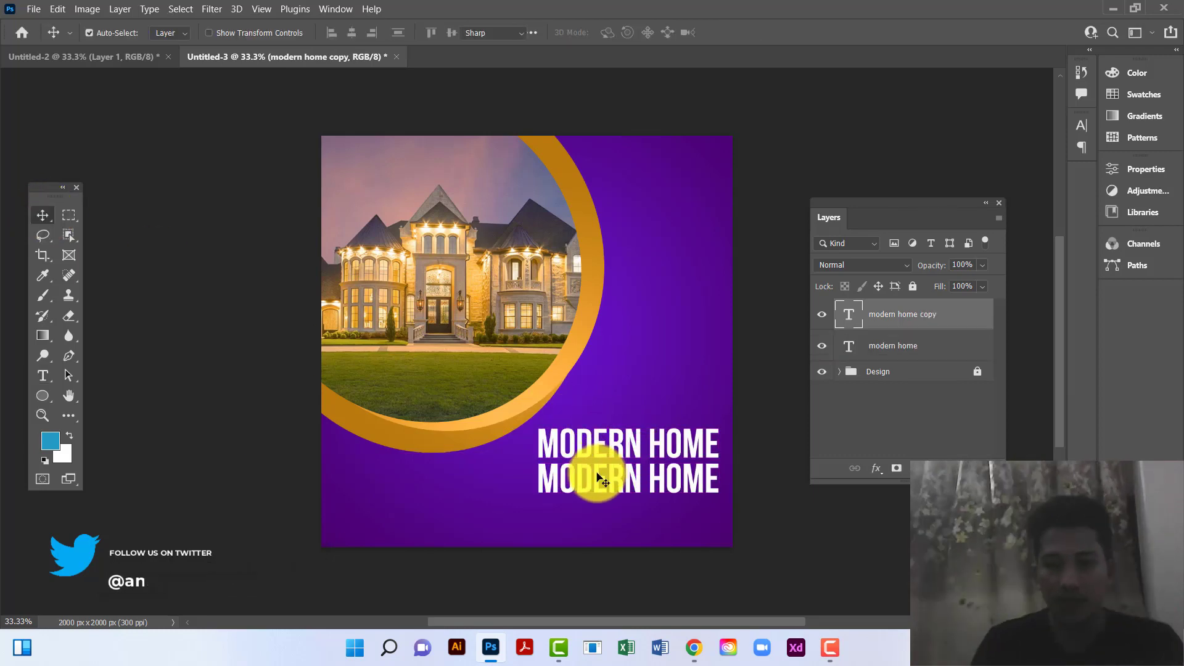
{"action": "double_click", "coordinate": [597, 474]}
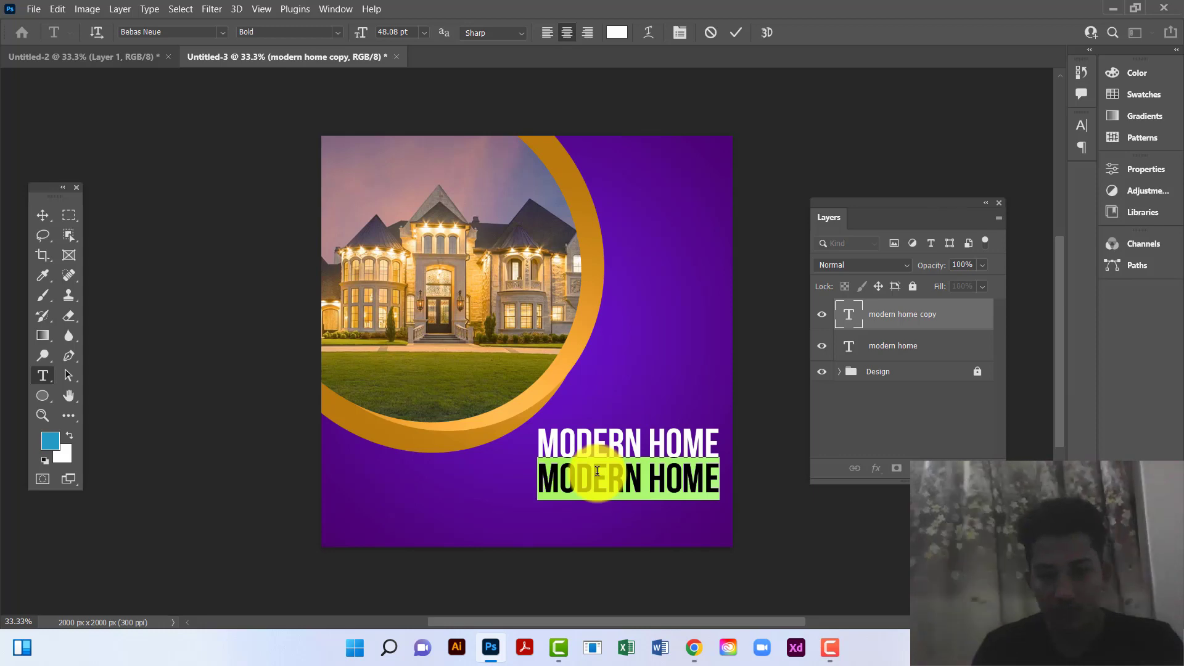
{"action": "type", "text": "FOR SLE"}
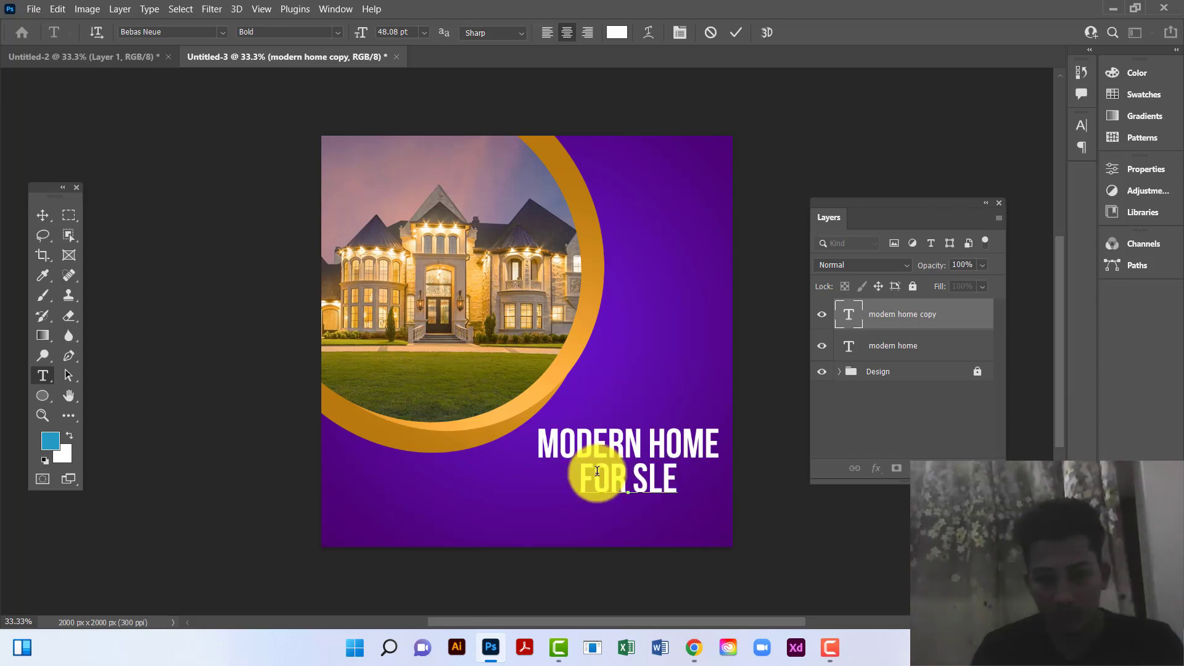
{"action": "key", "text": "BackSpace"}
{"action": "key", "text": "BackSpace"}
{"action": "type", "text": "ALE"}
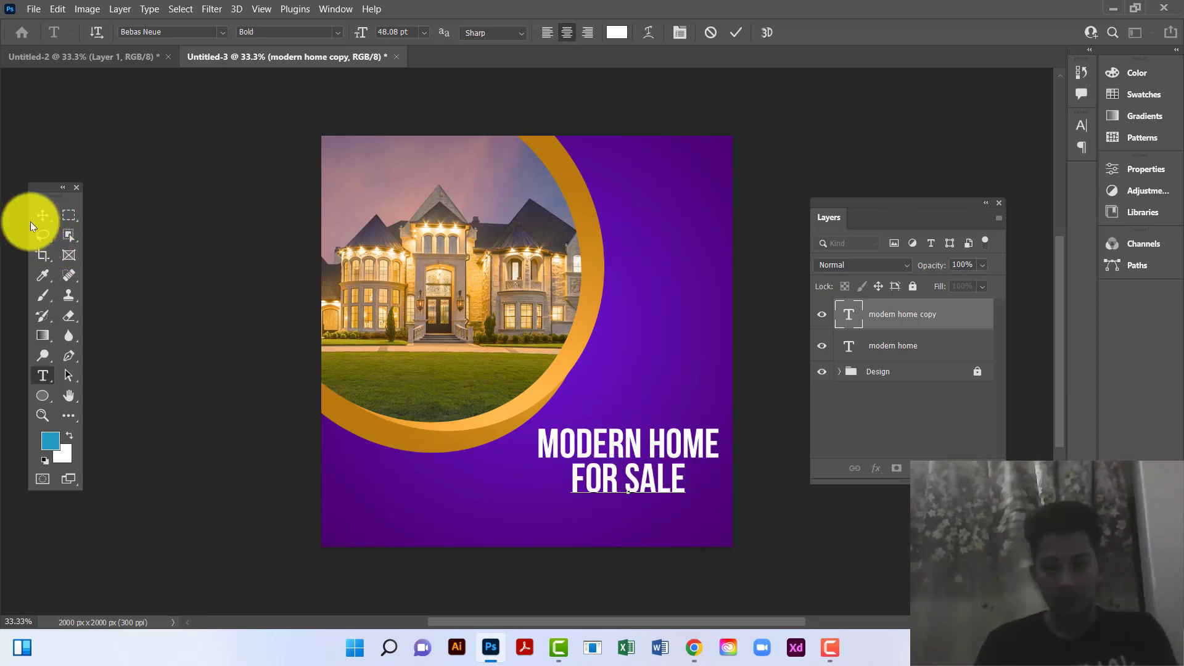
{"action": "left_click", "coordinate": [39, 217]}
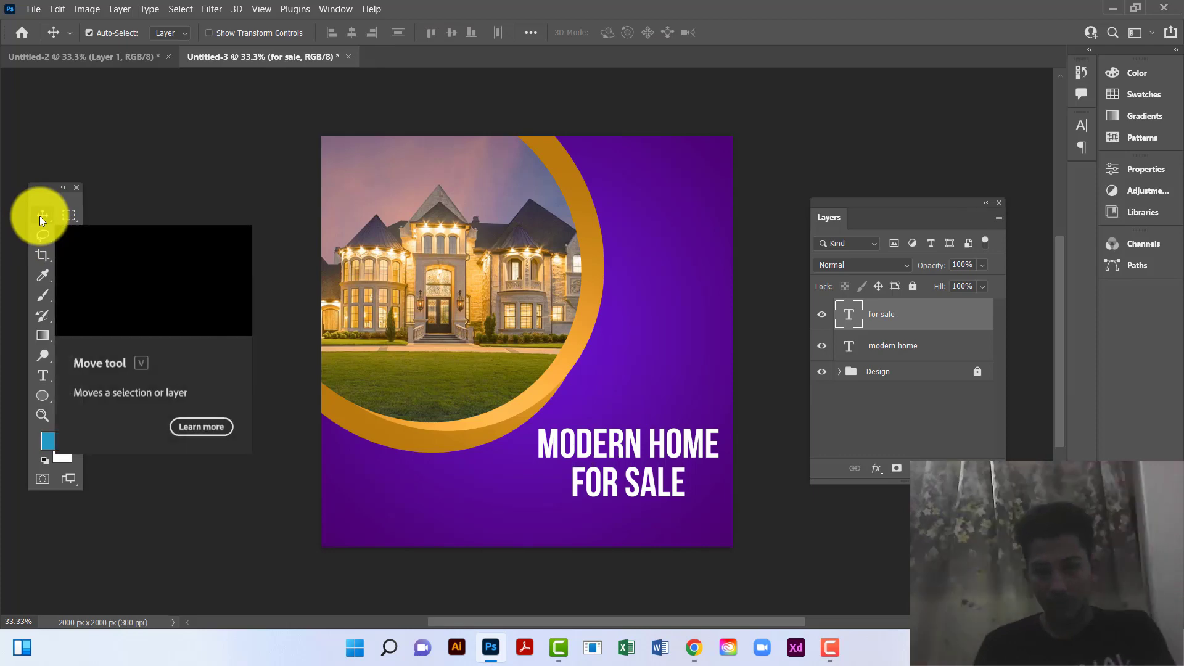
Colour the FOR SALE text with the golden ring's orange (#ffba4b)
{"action": "double_click", "coordinate": [850, 318]}
{"action": "left_click", "coordinate": [617, 32]}
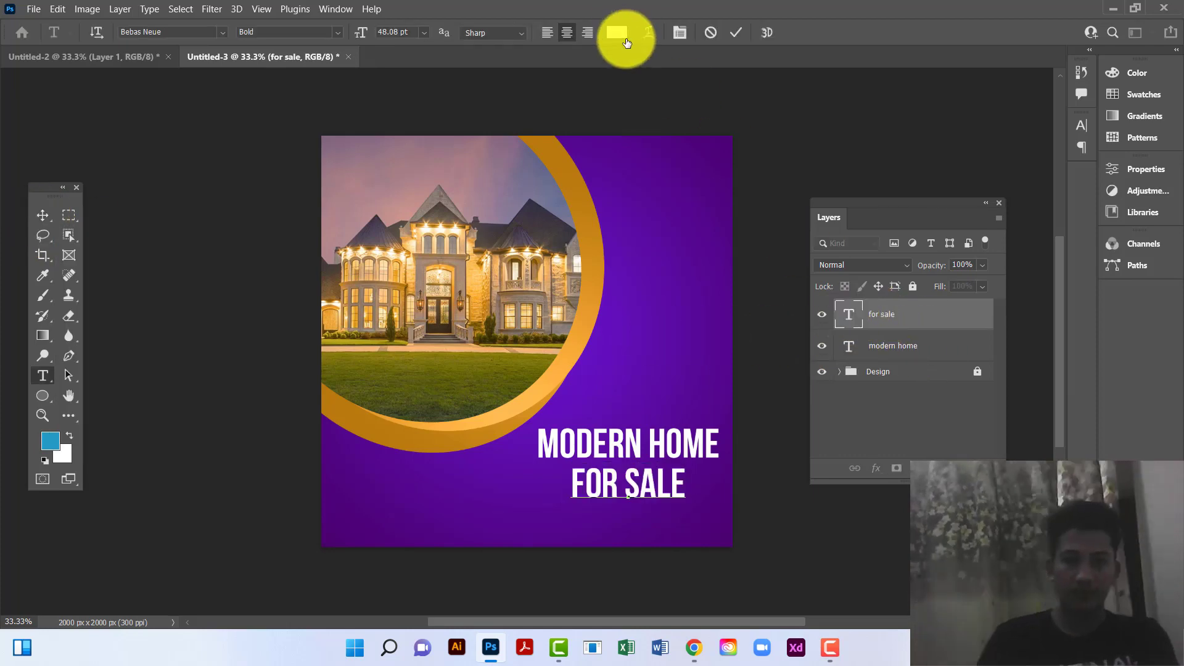
{"action": "left_click", "coordinate": [542, 393]}
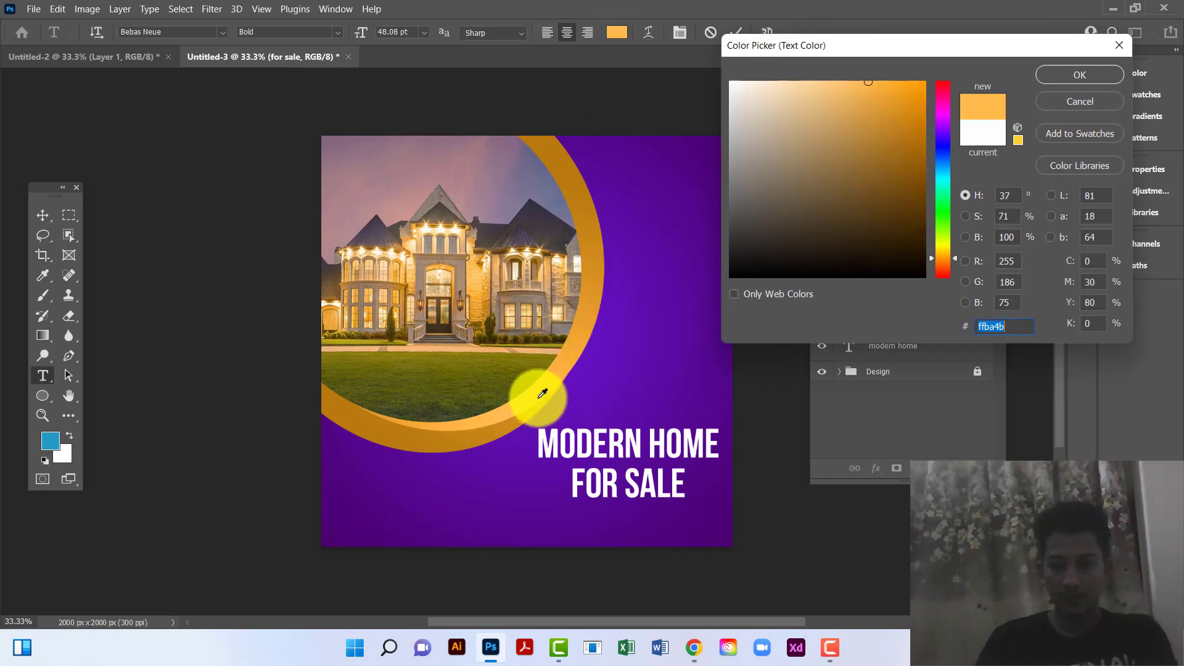
{"action": "left_click", "coordinate": [1070, 72]}
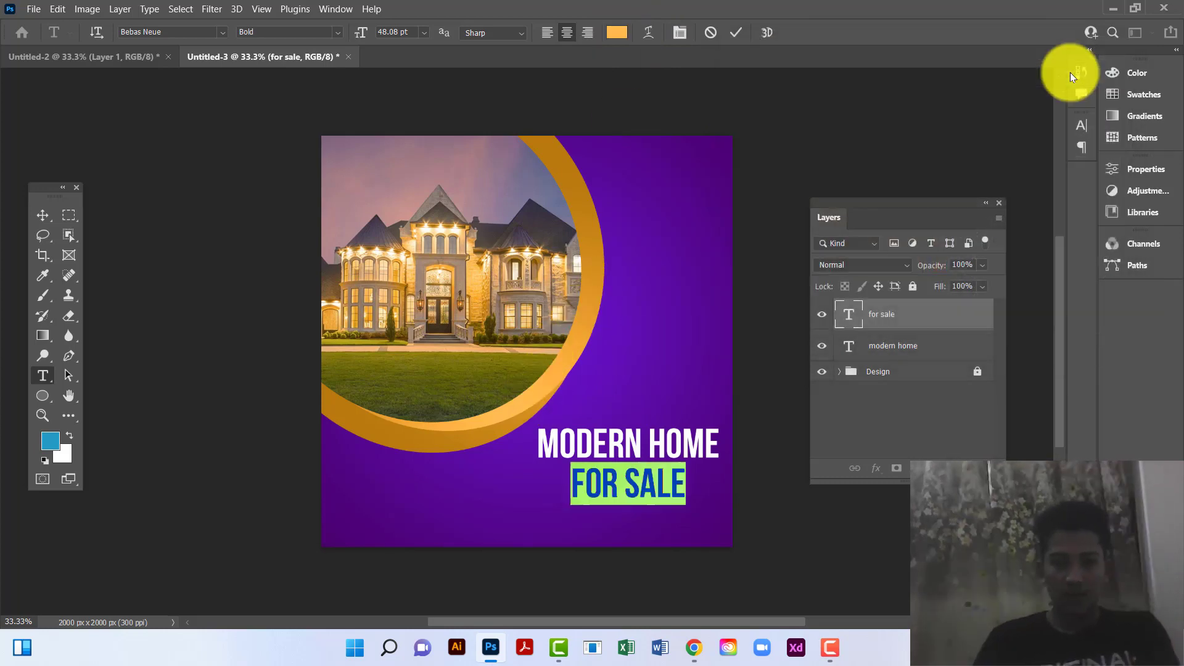
{"action": "left_click", "coordinate": [42, 215]}
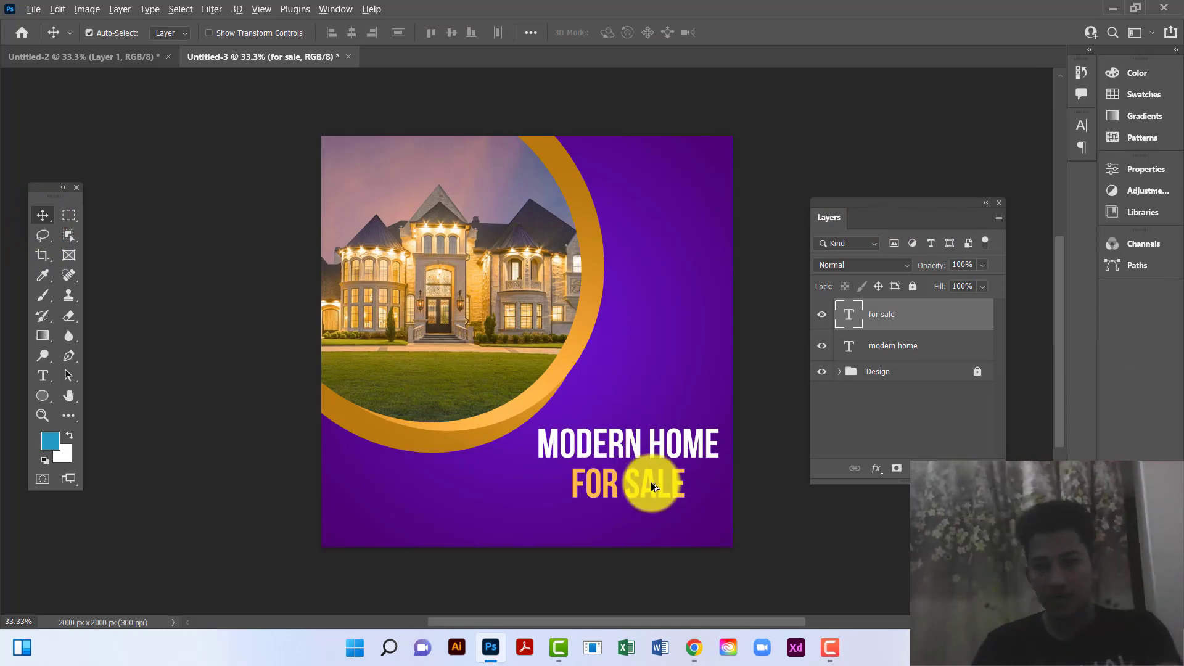
Duplicate FOR SALE, rotate the copy vertical, and retype it as PRICE STARTS AT
{"action": "left_click_drag", "start_coordinate": [650, 482], "coordinate": [680, 304]}
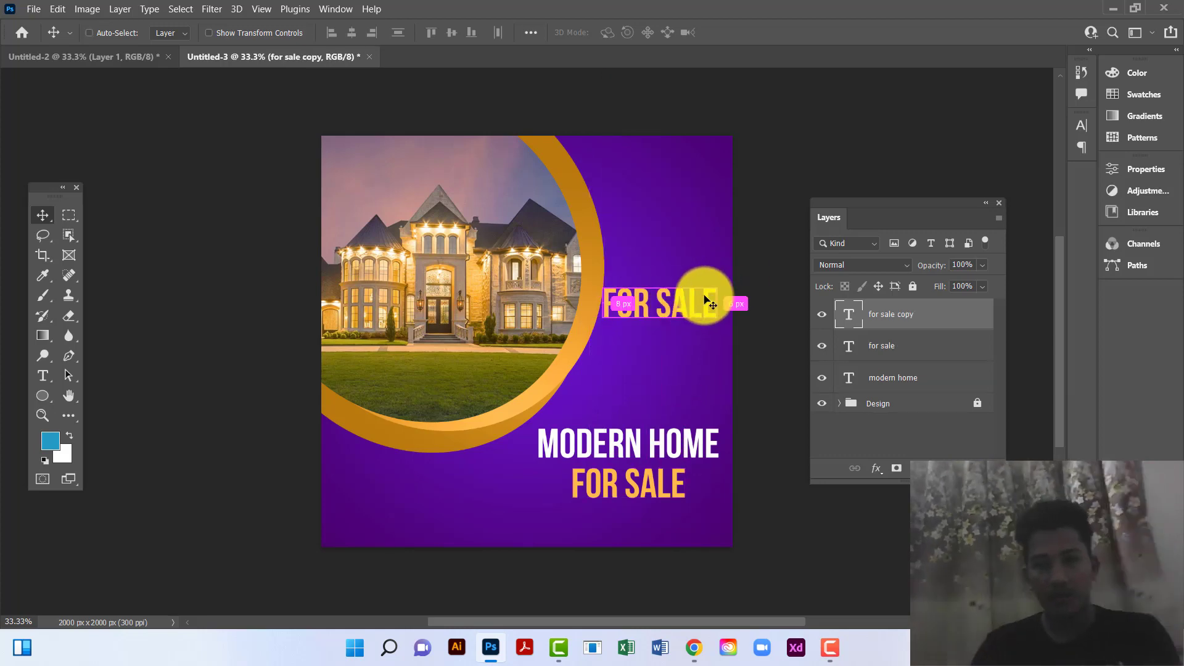
{"action": "key", "text": "ctrl+t"}
{"action": "left_click_drag", "start_coordinate": [731, 276], "coordinate": [635, 221]}
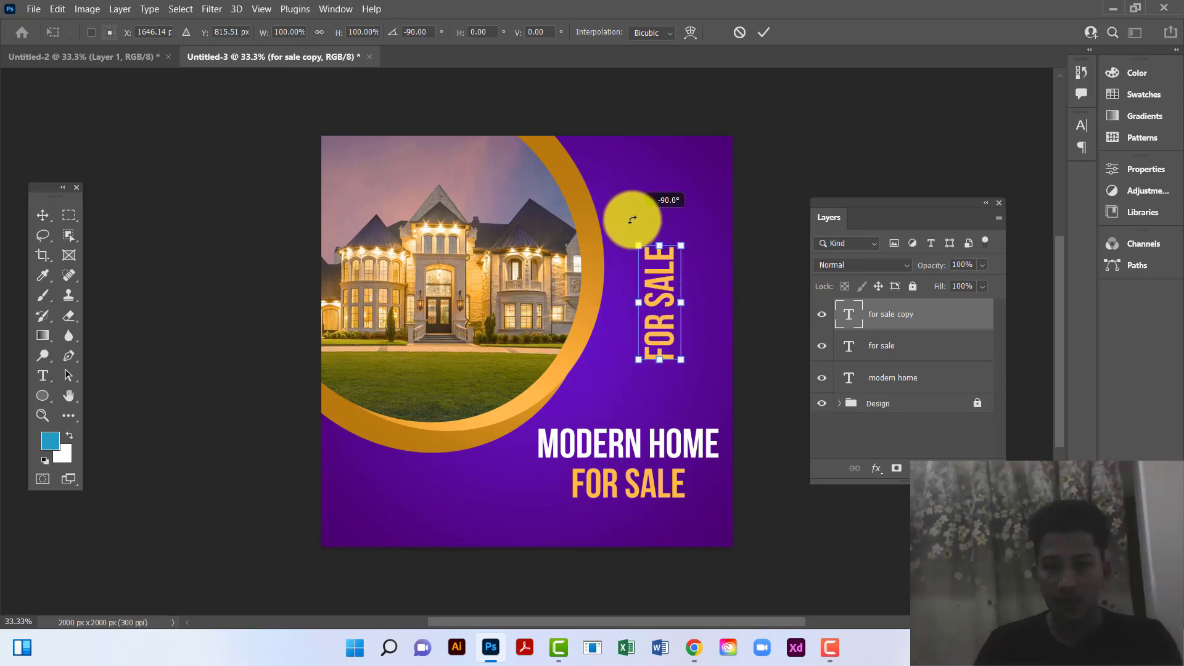
{"action": "double_click", "coordinate": [850, 320]}
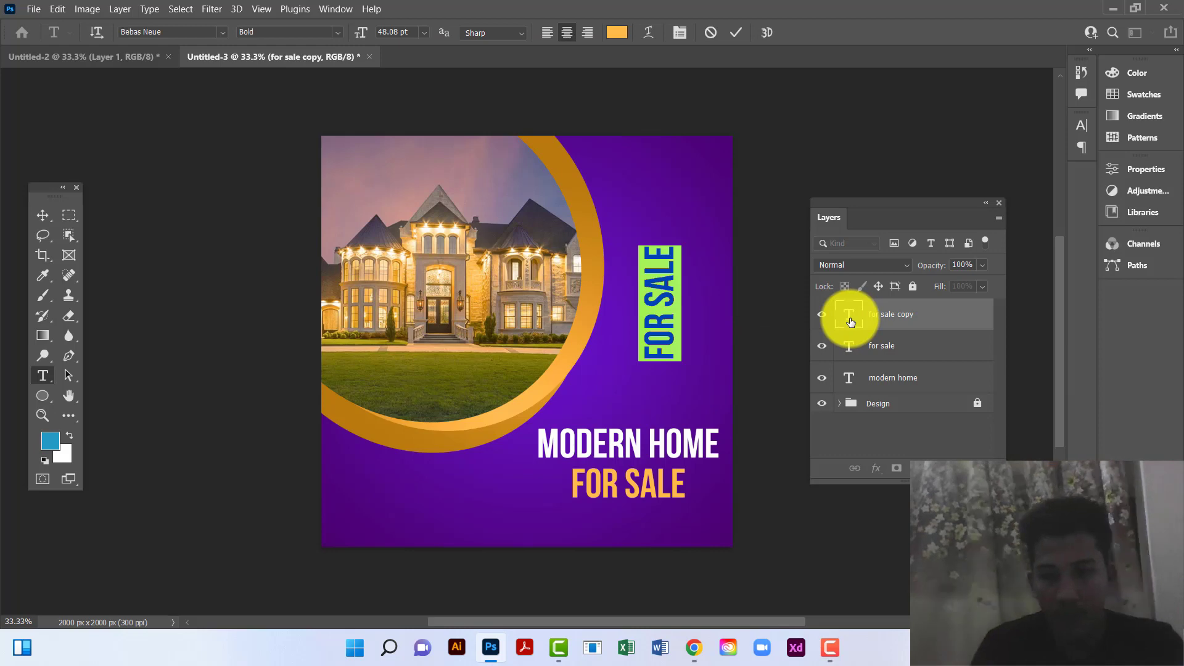
{"action": "type", "text": "PRICE S"}
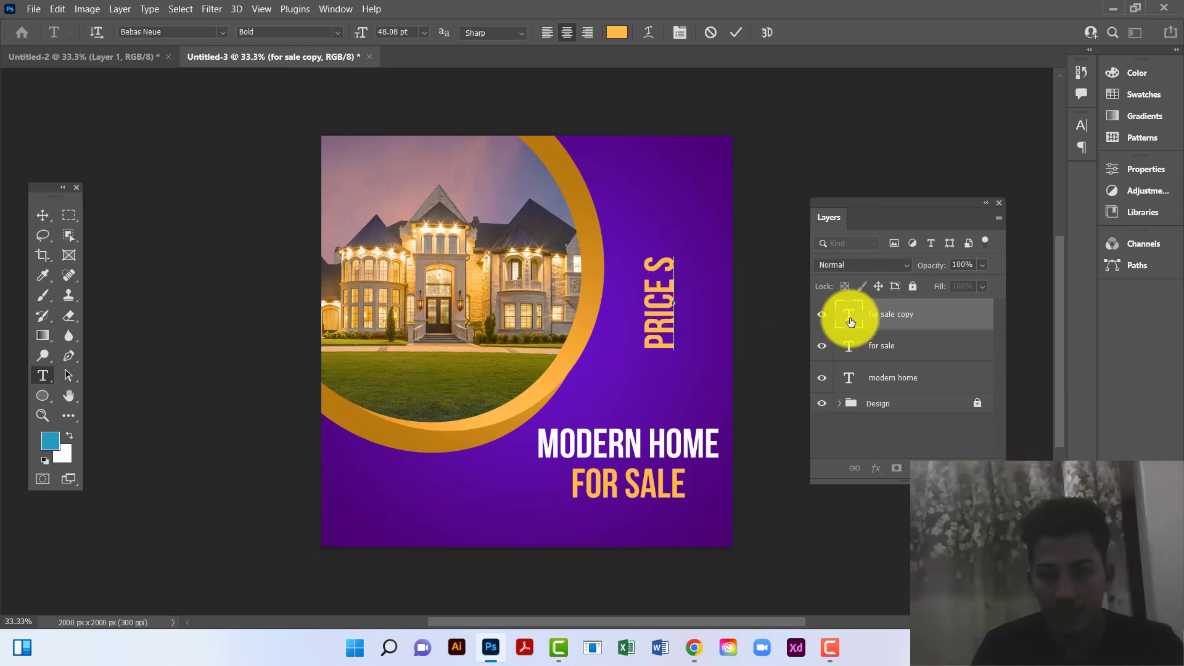
{"action": "type", "text": "TART"}
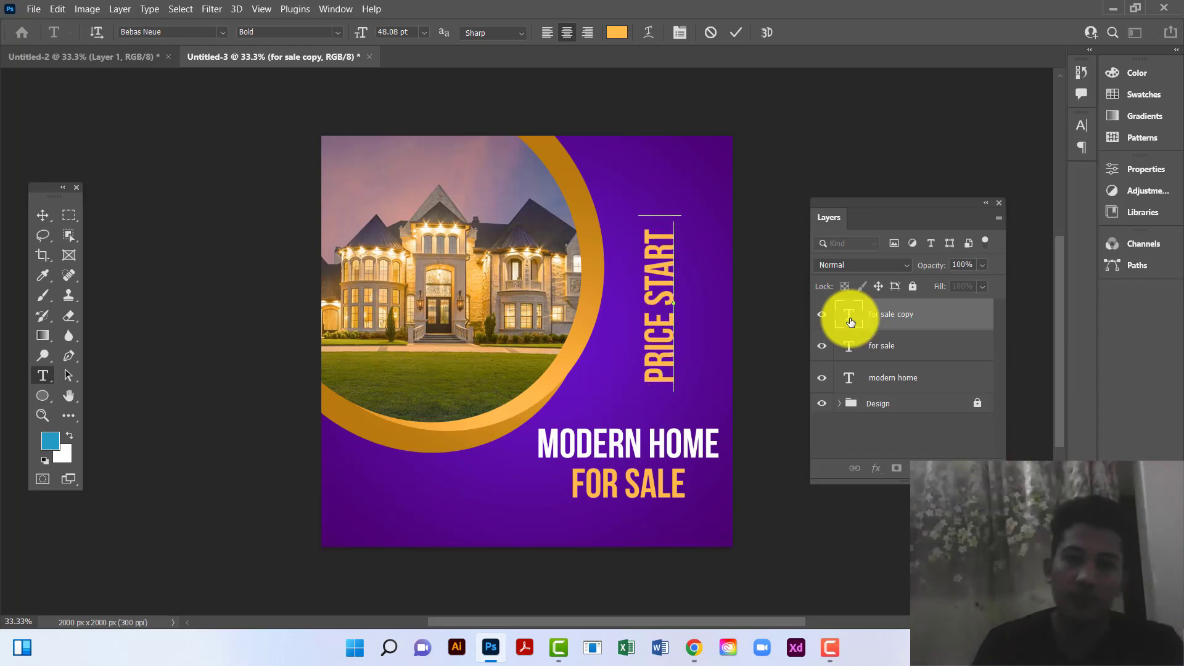
{"action": "type", "text": "S AT"}
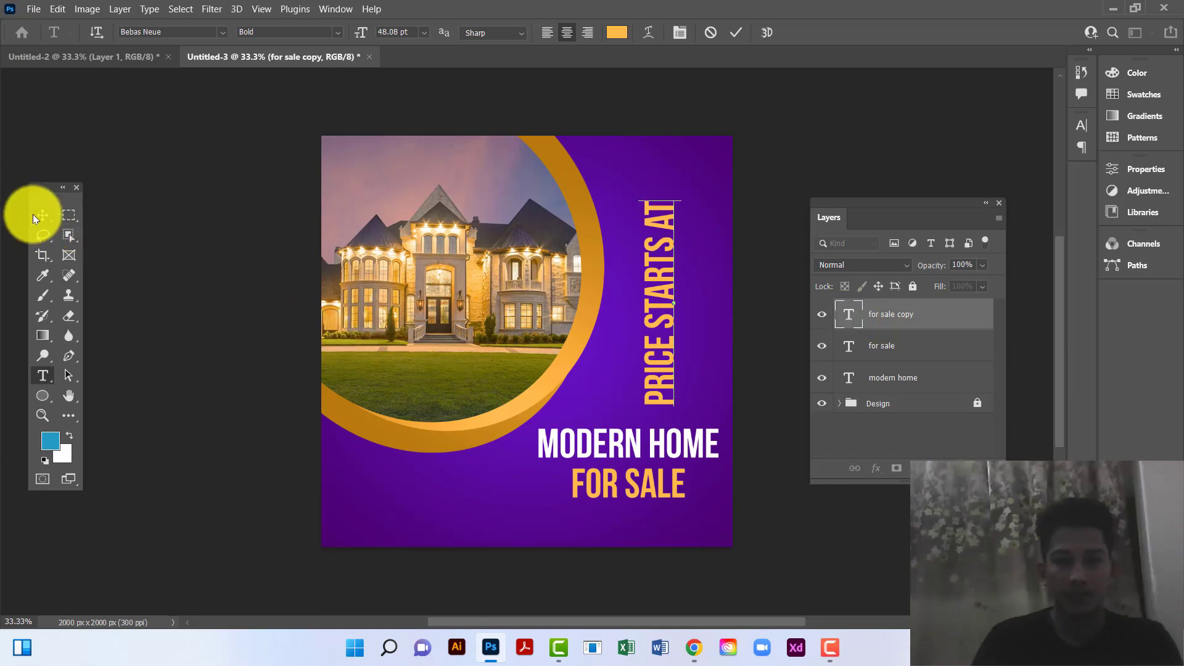
{"action": "left_click", "coordinate": [34, 216]}
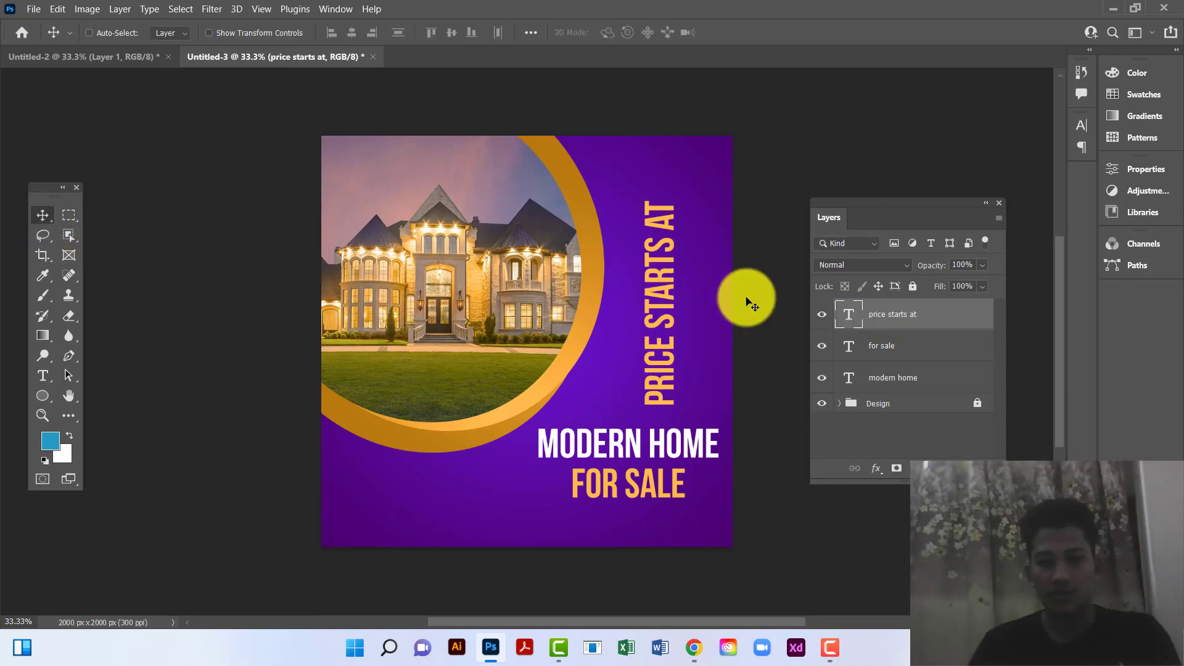
Shrink PRICE STARTS AT to about 51.7% and place it beside the golden ring
{"action": "key", "text": "ctrl+t"}
{"action": "left_click_drag", "start_coordinate": [660, 200], "coordinate": [660, 300]}
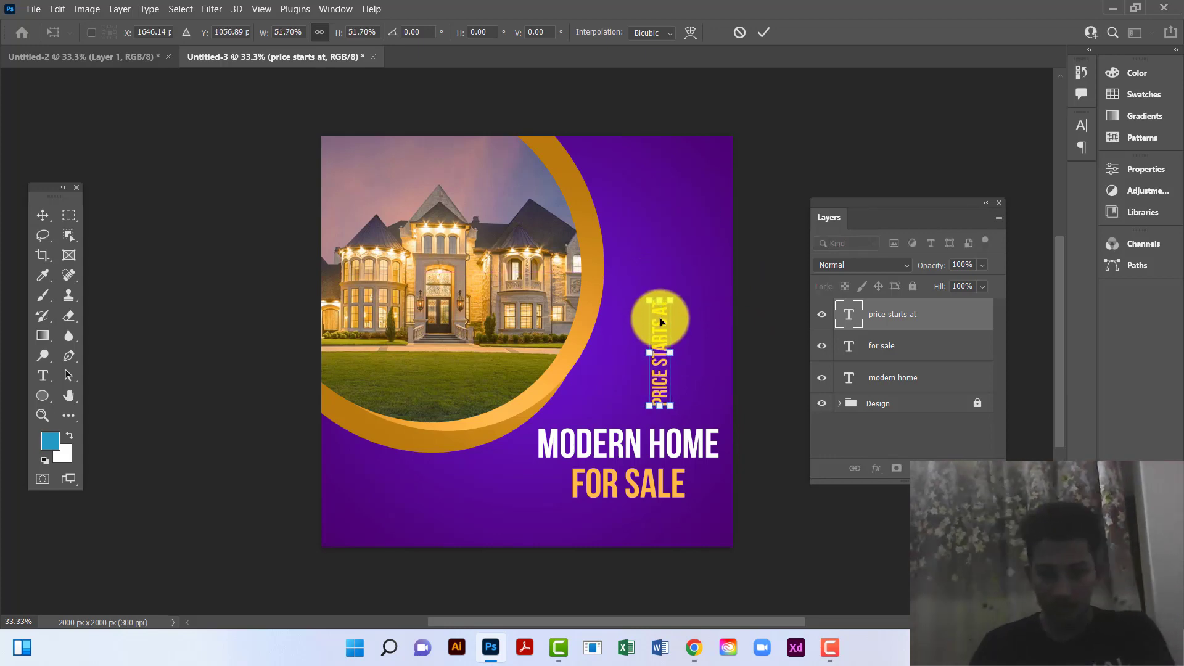
{"action": "left_click_drag", "start_coordinate": [633, 238], "coordinate": [669, 267]}
{"action": "key", "text": "Return"}
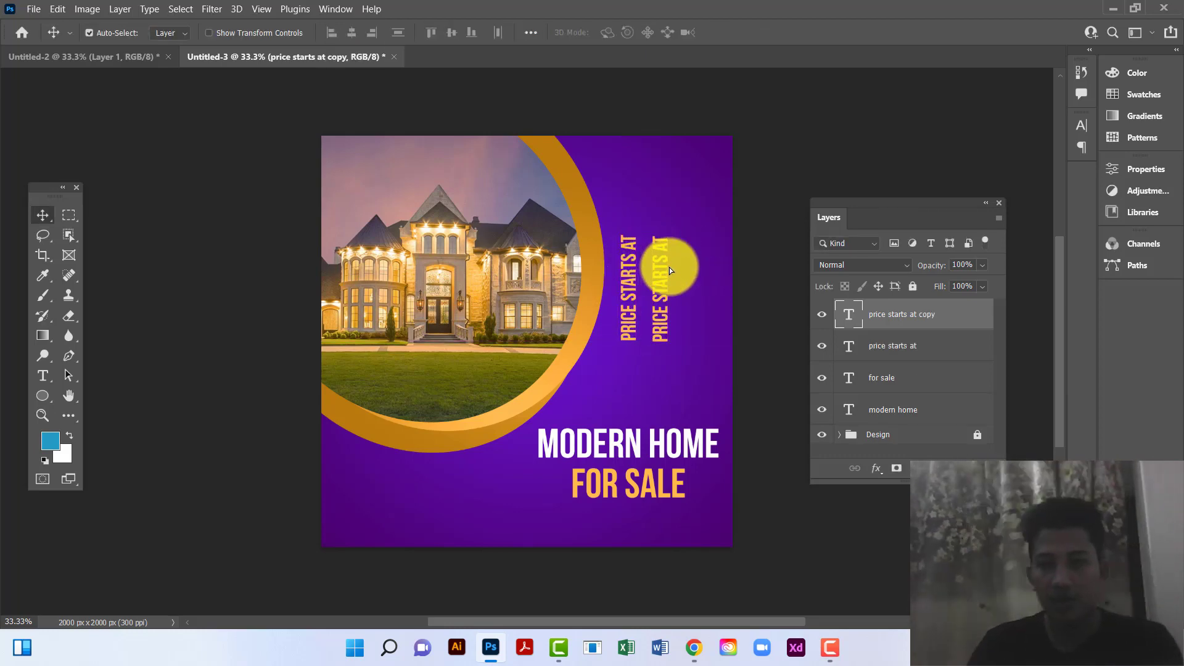
Retype the duplicate line as $10,00,000 and enlarge it to about 175.56%
{"action": "double_click", "coordinate": [855, 323]}
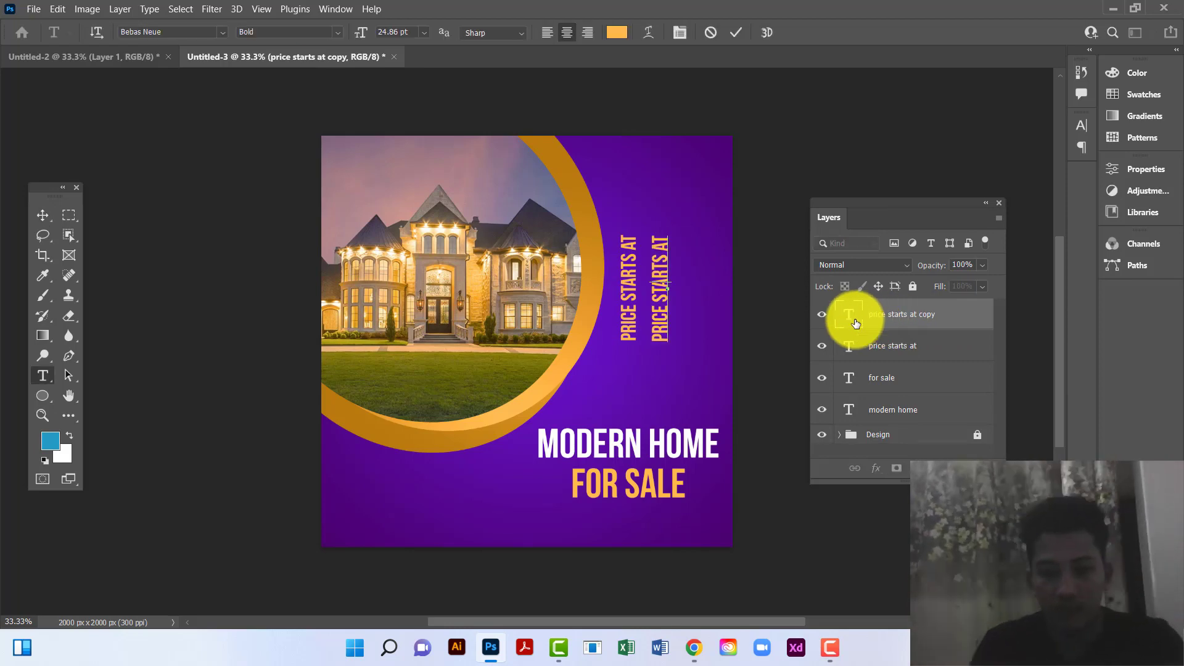
{"action": "type", "text": "%"}
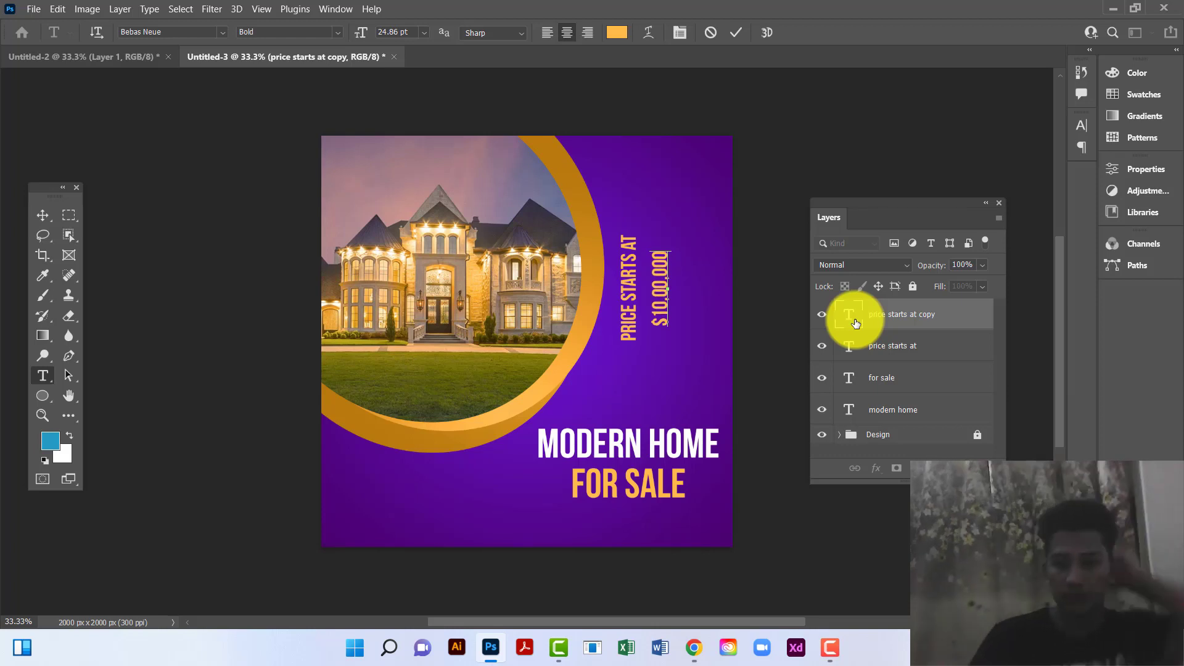
{"action": "left_click", "coordinate": [47, 220]}
{"action": "key", "text": "ctrl+t"}
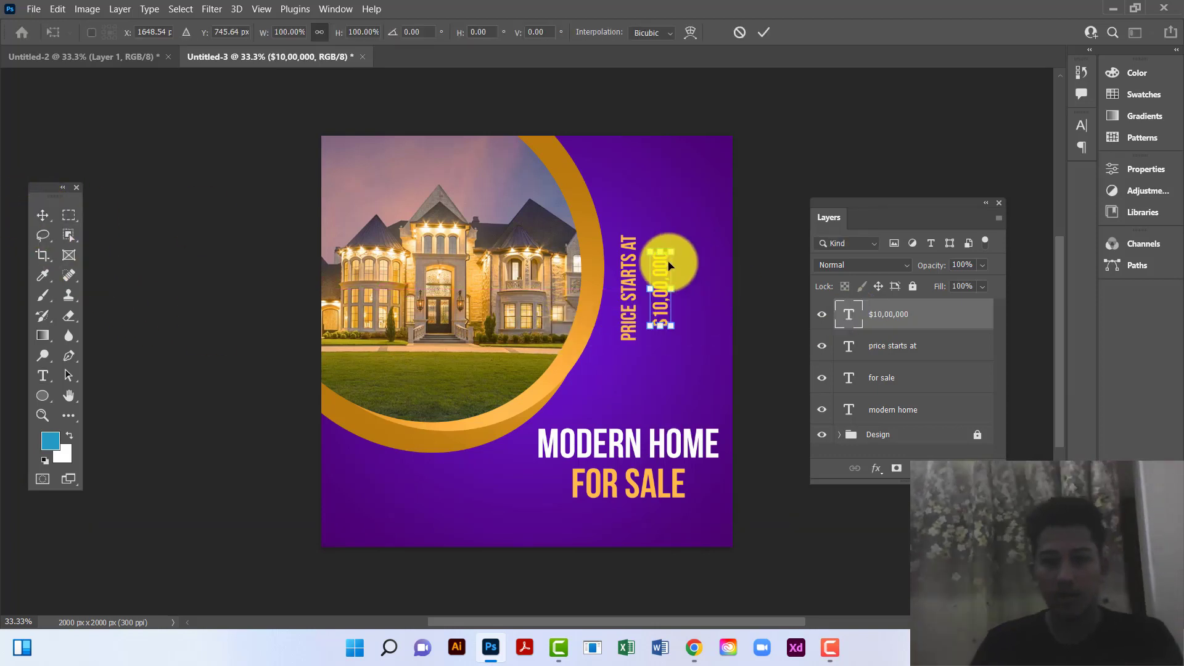
{"action": "mouse_move", "coordinate": [674, 246]}
{"action": "left_mouse_down"}
{"action": "mouse_move", "coordinate": [685, 166]}
{"action": "mouse_move", "coordinate": [662, 238]}
{"action": "mouse_move", "coordinate": [674, 251]}
{"action": "mouse_move", "coordinate": [666, 240]}
{"action": "left_mouse_up"}
{"action": "key", "text": "Return"}
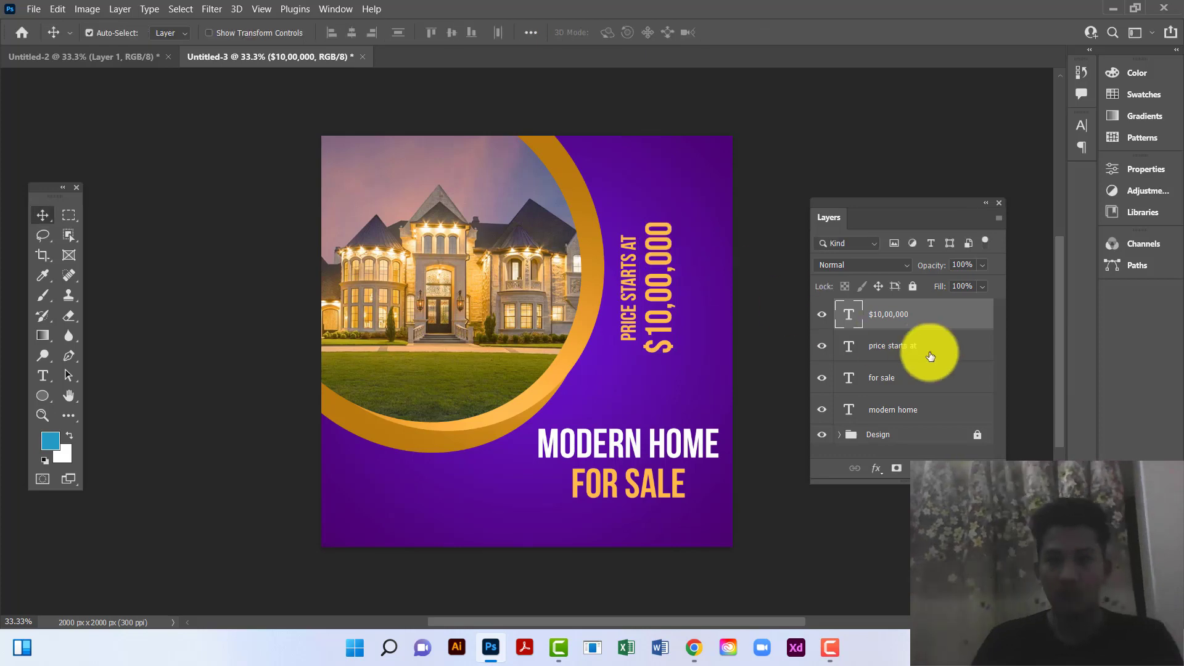
Set the price text colour to near-white f9f9f9
{"action": "double_click", "coordinate": [850, 320]}
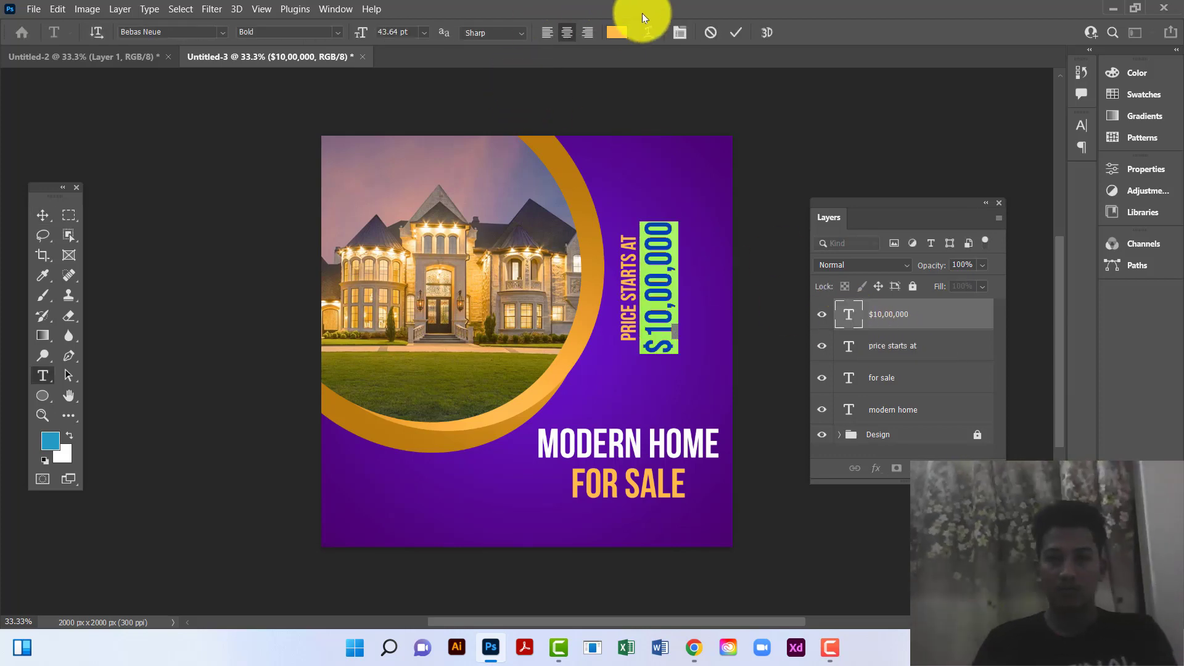
{"action": "left_click", "coordinate": [622, 30]}
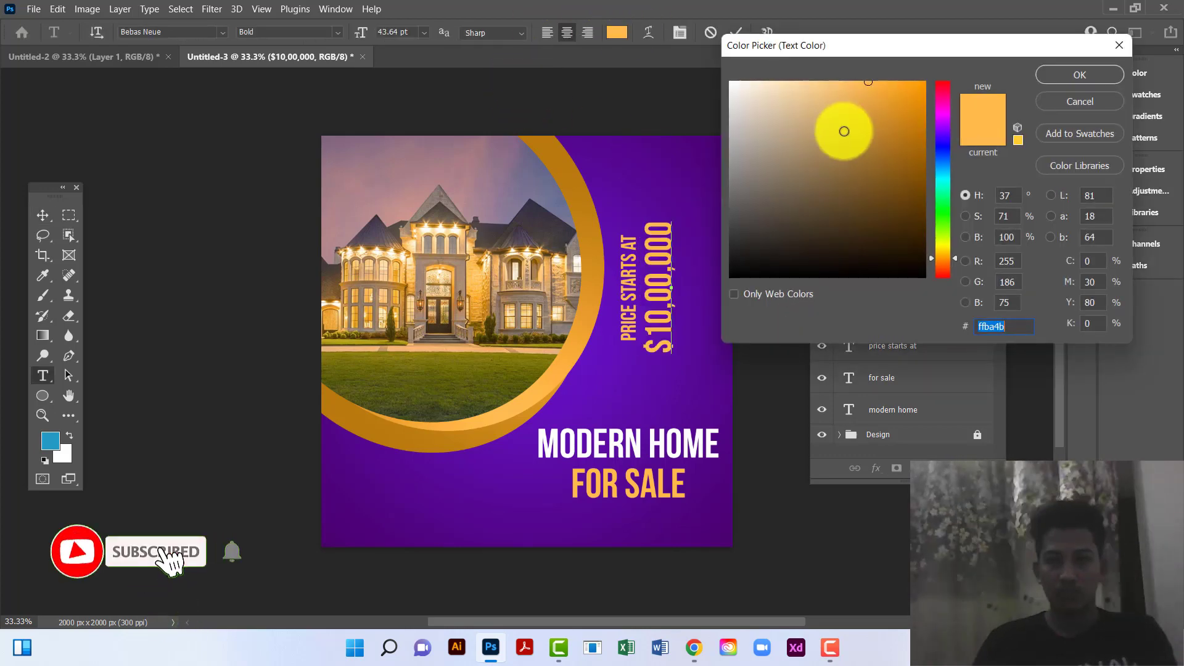
{"action": "left_click_drag", "start_coordinate": [843, 127], "coordinate": [731, 85]}
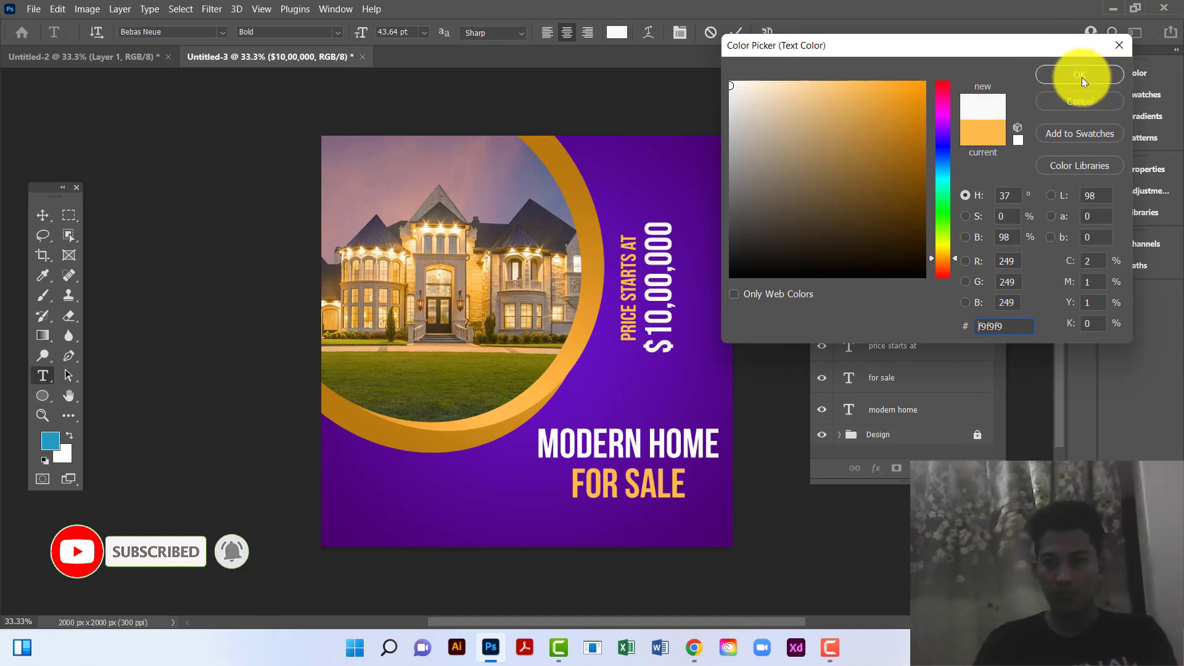
{"action": "left_click", "coordinate": [1082, 77]}
Commit the price, nudge MODERN HOME up, and drag a FOR SALE copy to the top-right
{"action": "left_click", "coordinate": [49, 213]}
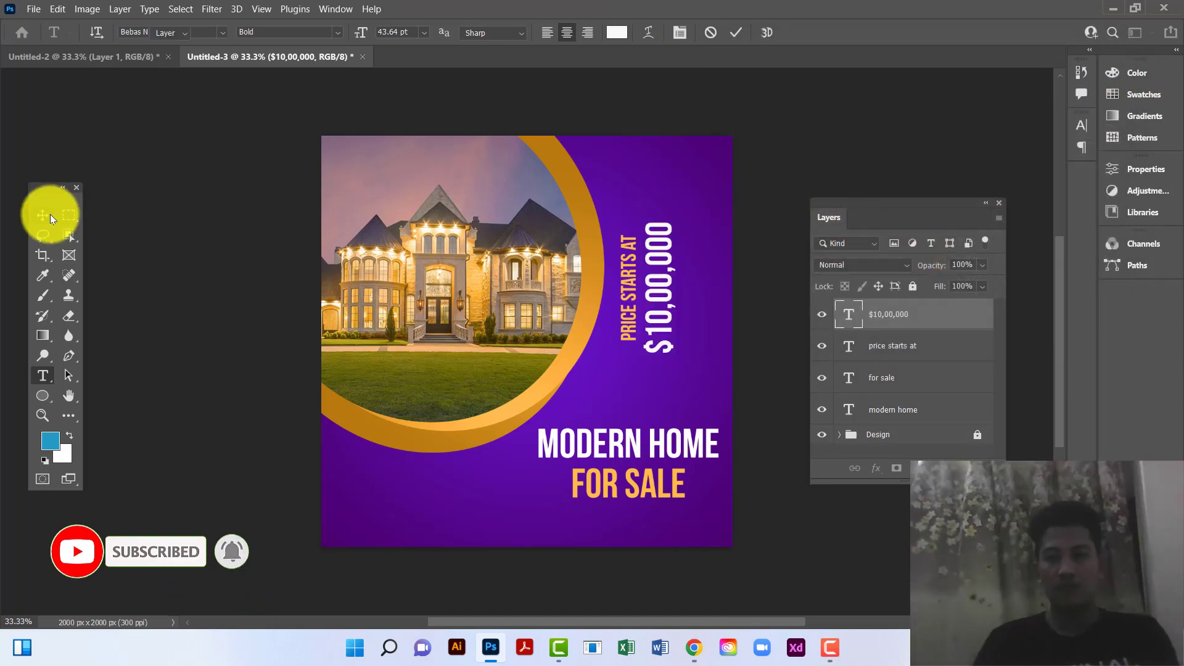
{"action": "left_click_drag", "start_coordinate": [682, 440], "coordinate": [682, 426]}
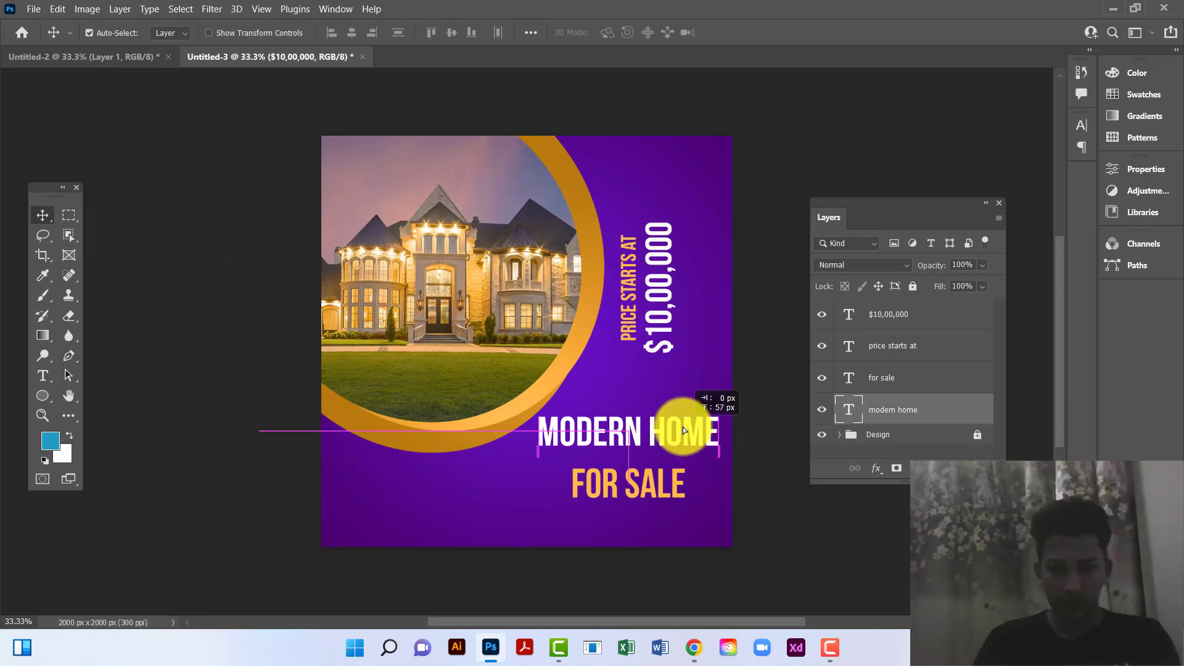
{"action": "left_click", "coordinate": [672, 480]}
{"action": "left_click_drag", "start_coordinate": [672, 482], "coordinate": [700, 172]}
Retype the top-right copy as LOGO and shrink it to about 63% into the corner
{"action": "double_click", "coordinate": [701, 170]}
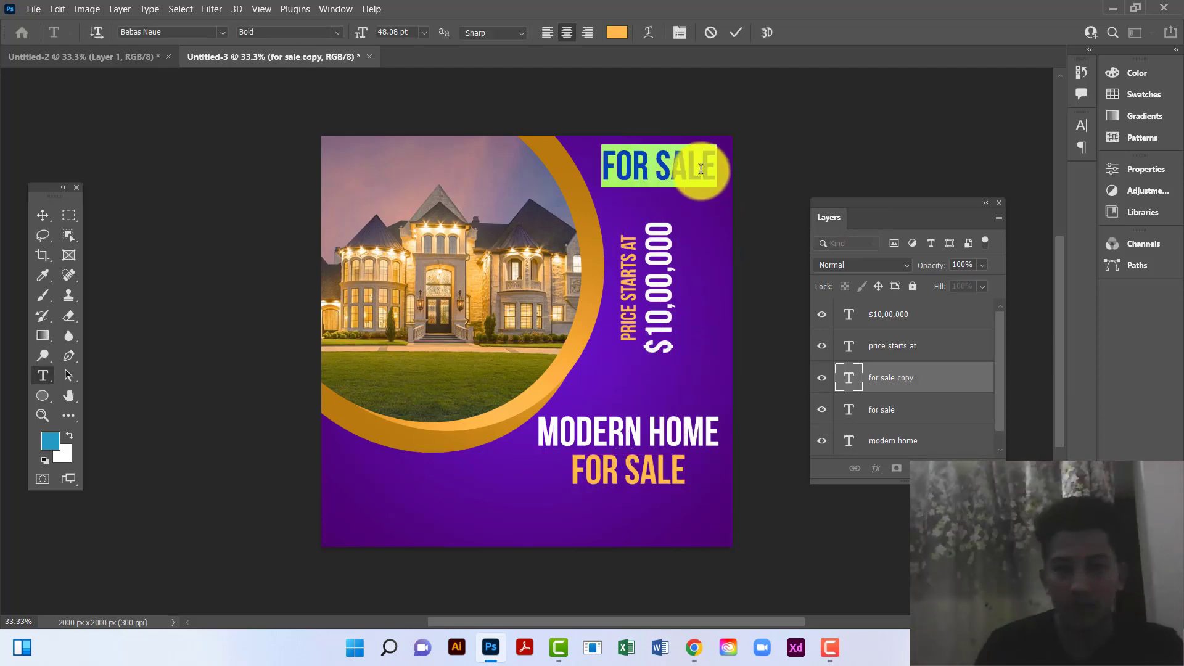
{"action": "type", "text": "LOGO"}
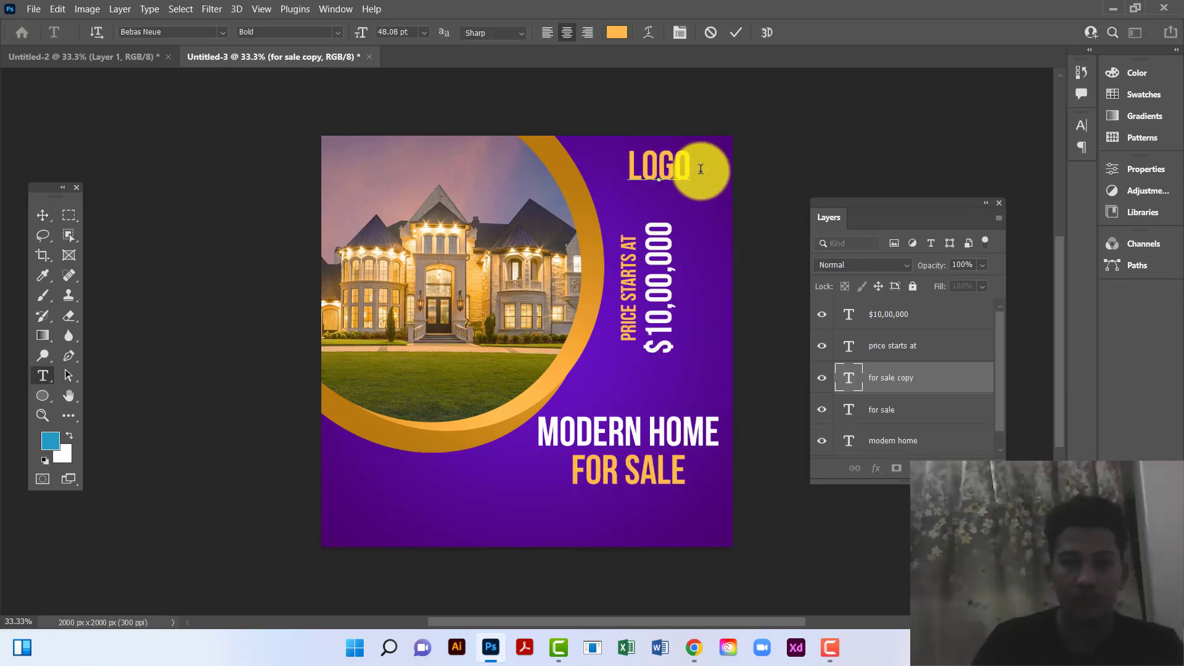
{"action": "left_click", "coordinate": [44, 212]}
{"action": "key", "text": "ctrl+t"}
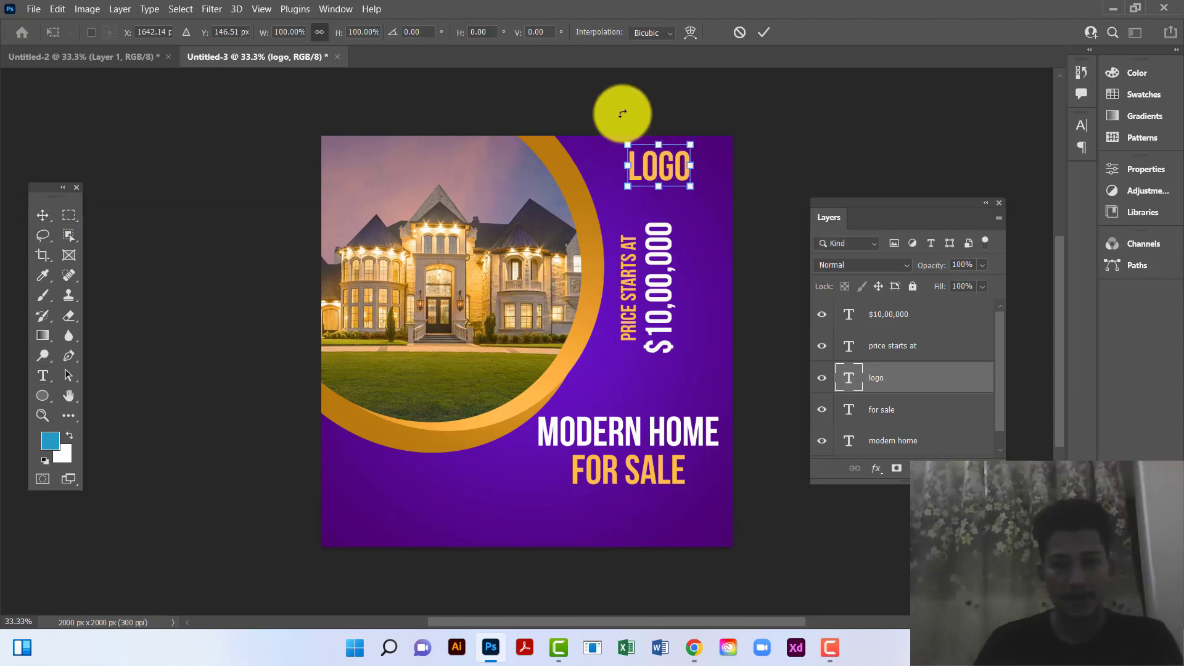
{"action": "left_click_drag", "start_coordinate": [690, 143], "coordinate": [707, 162]}
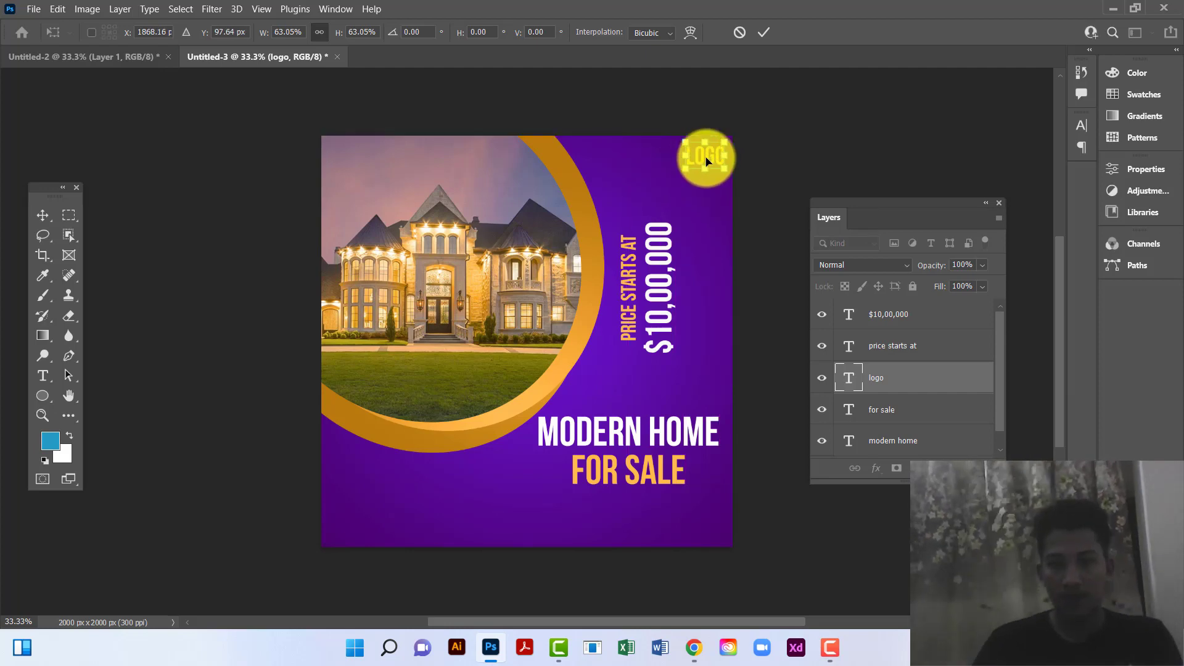
{"action": "key", "text": "Return"}
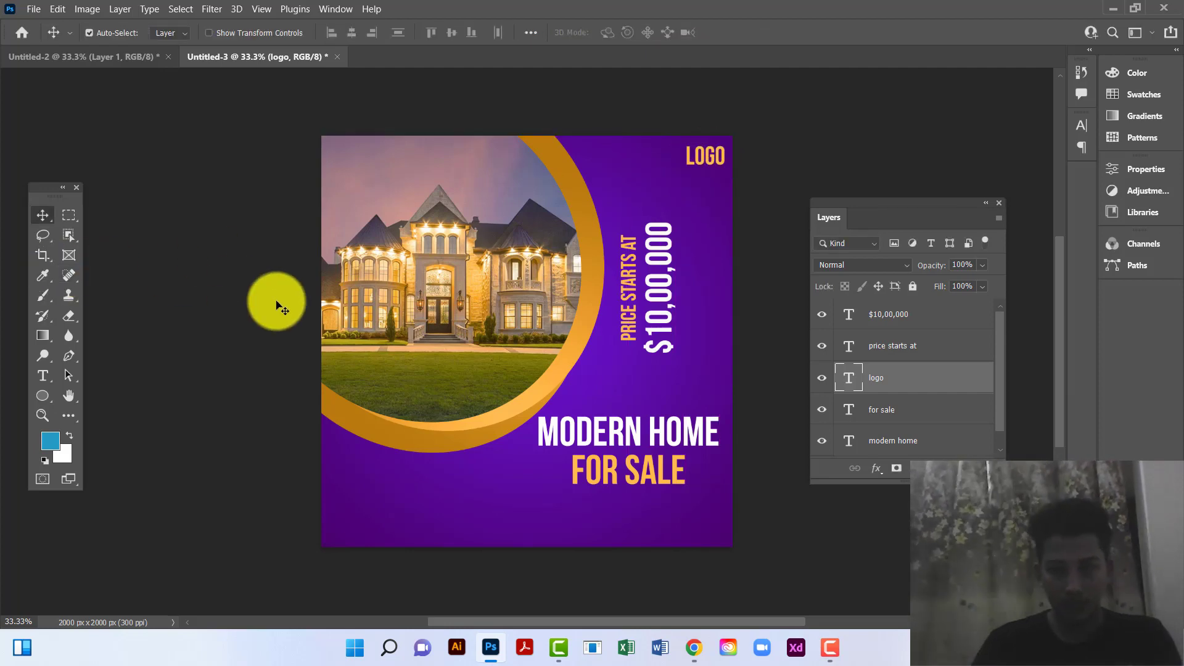
{"action": "left_click", "coordinate": [281, 306]}
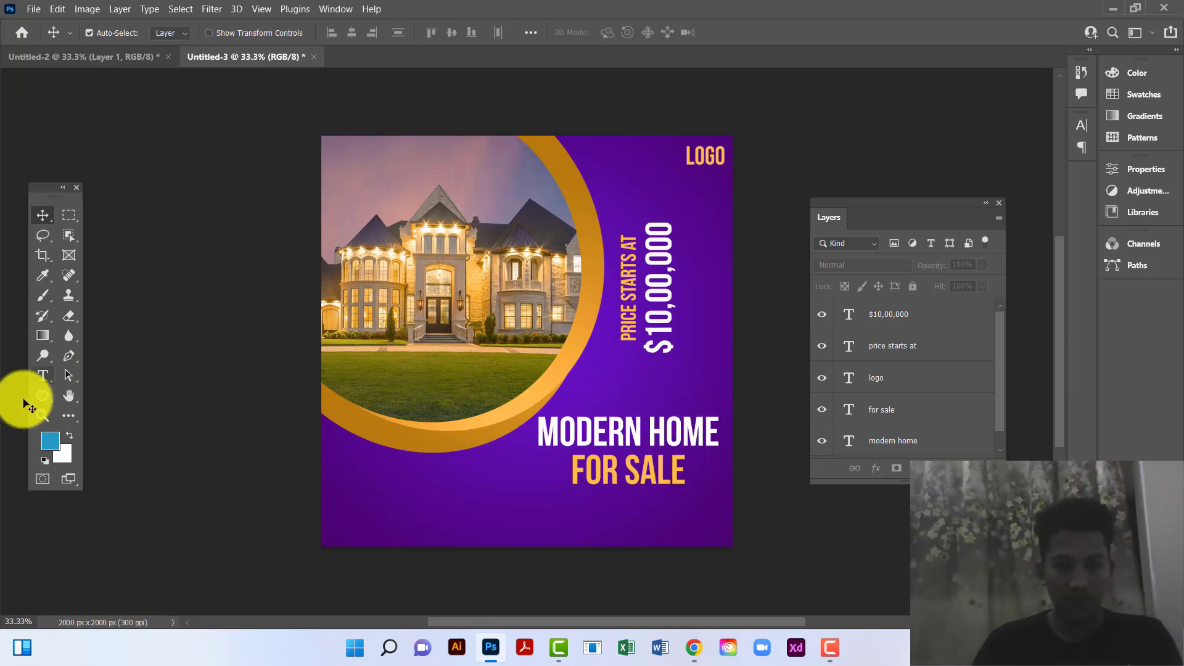
Draw a paragraph text box below FOR SALE with 12 pt Regular text
{"action": "left_click", "coordinate": [38, 380]}
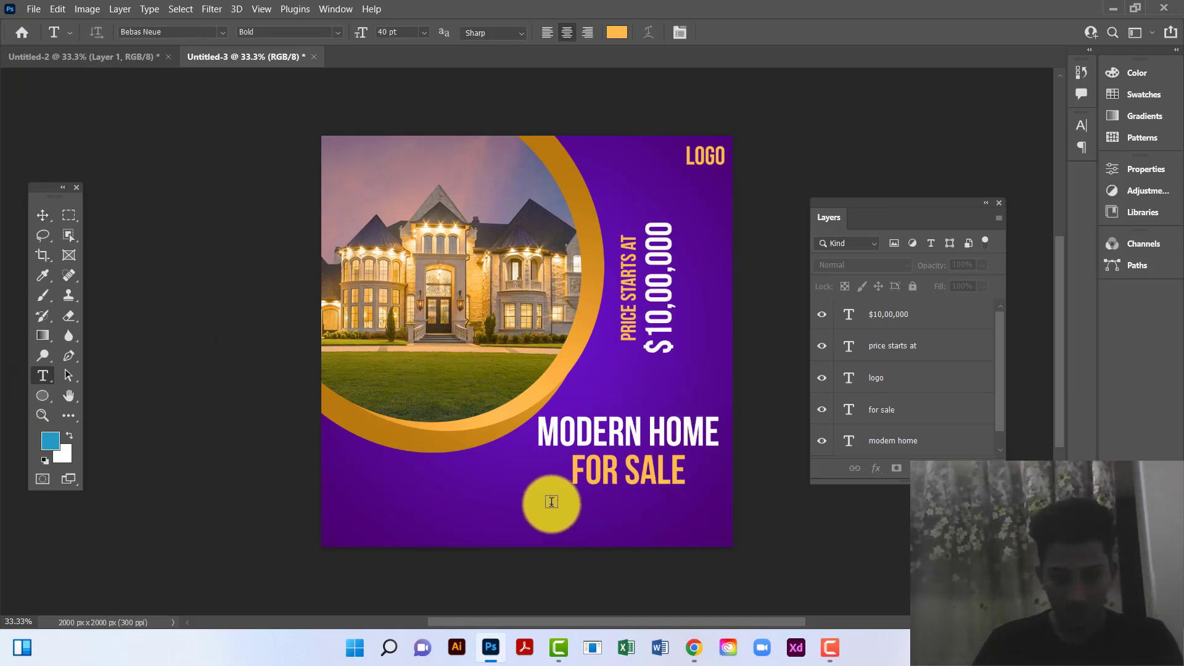
{"action": "left_click_drag", "start_coordinate": [550, 502], "coordinate": [716, 534]}
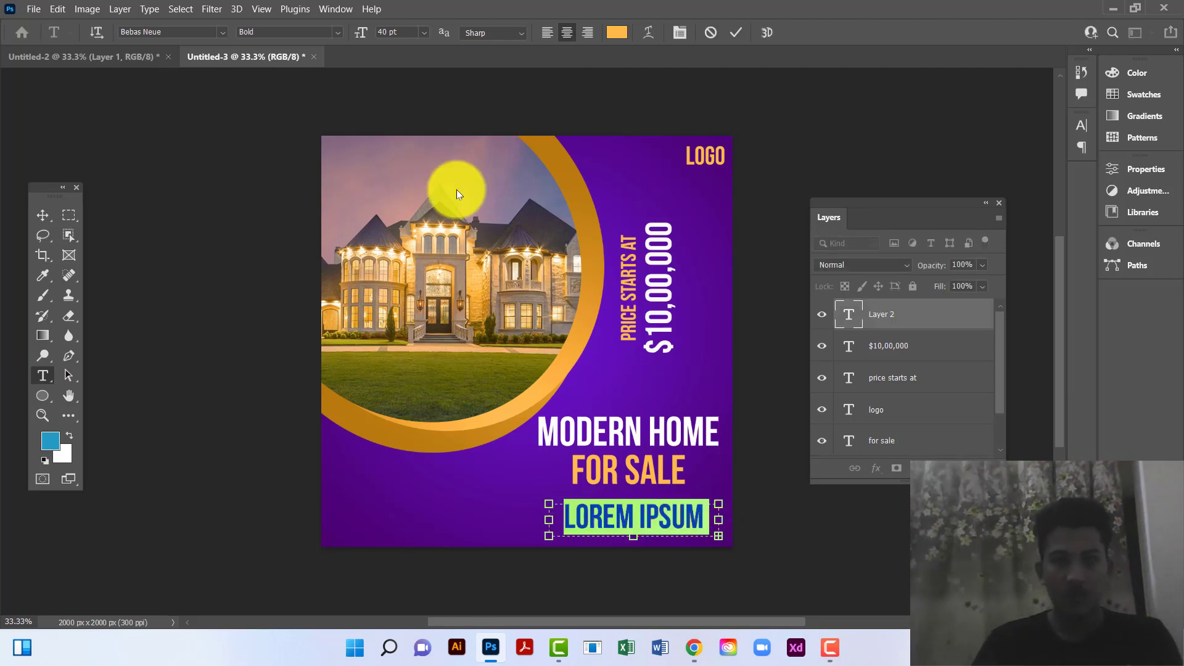
{"action": "left_click", "coordinate": [408, 30]}
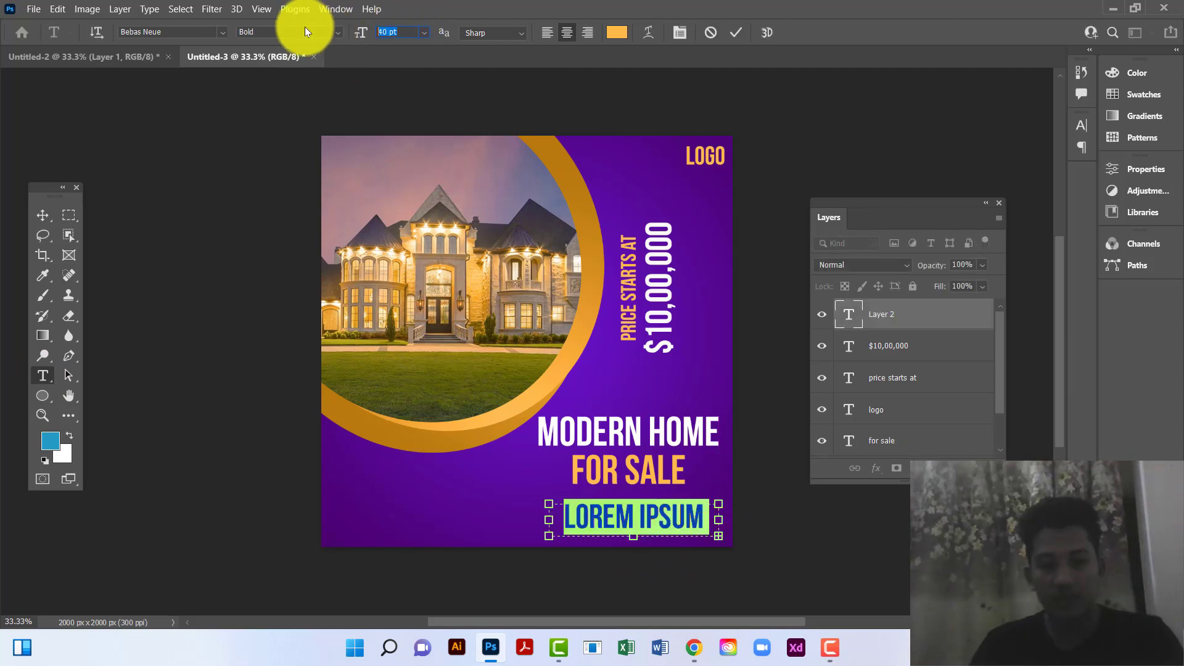
{"action": "type", "text": "12"}
{"action": "key", "text": "Return"}
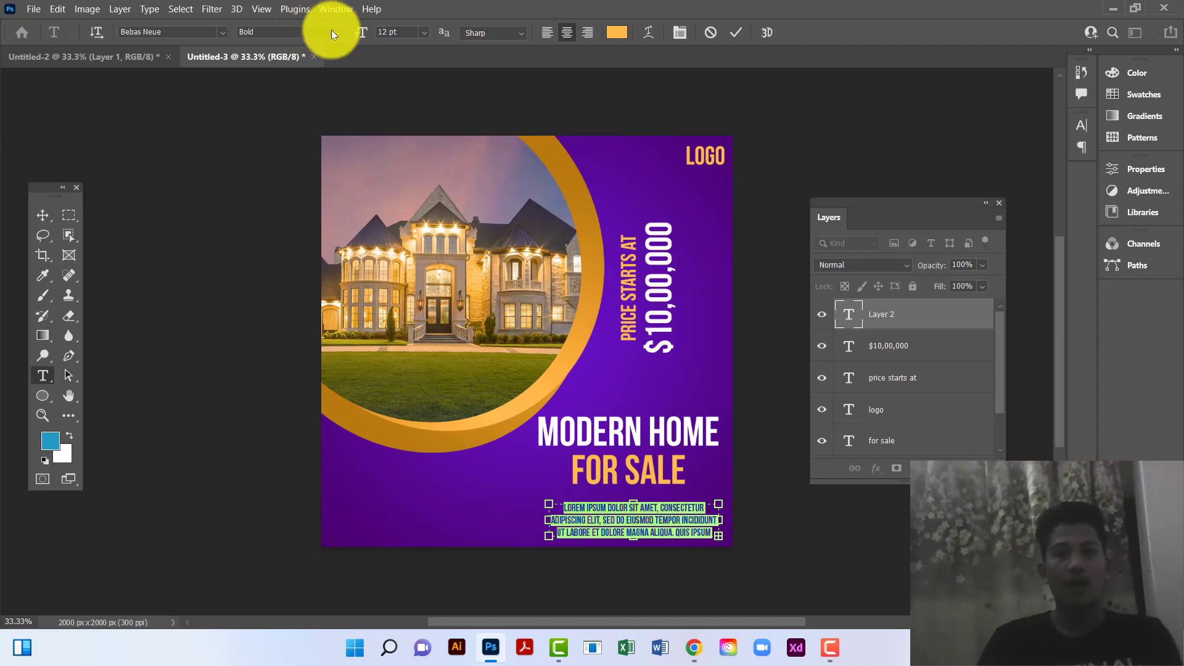
{"action": "left_click", "coordinate": [338, 32]}
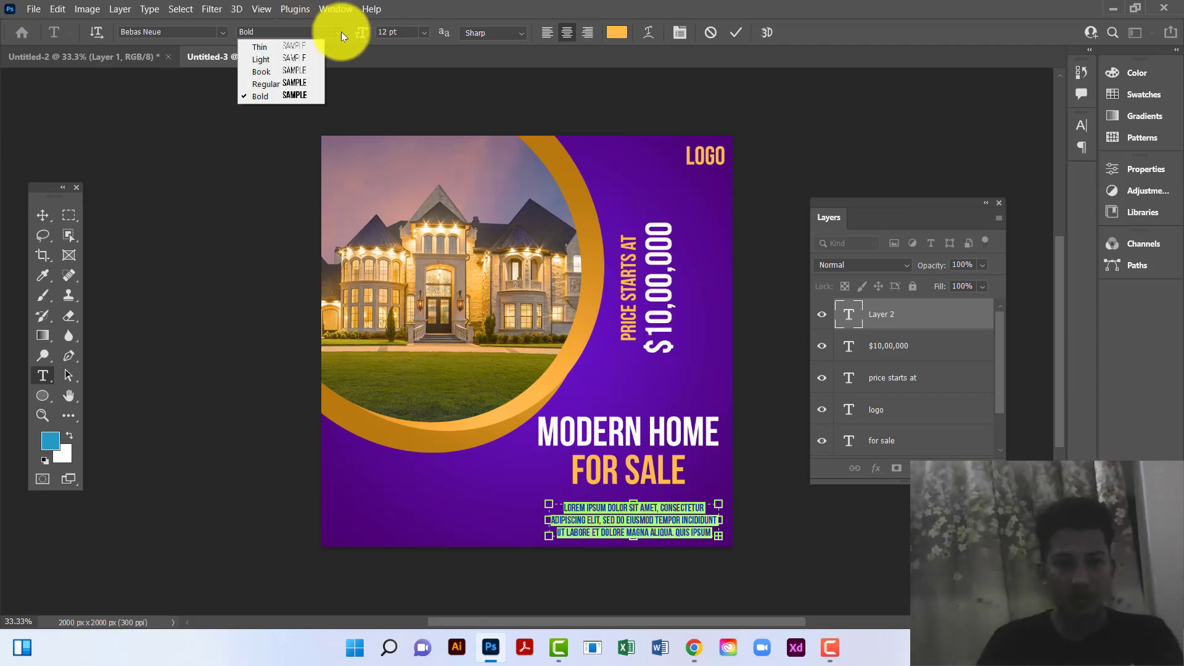
{"action": "left_click", "coordinate": [287, 84]}
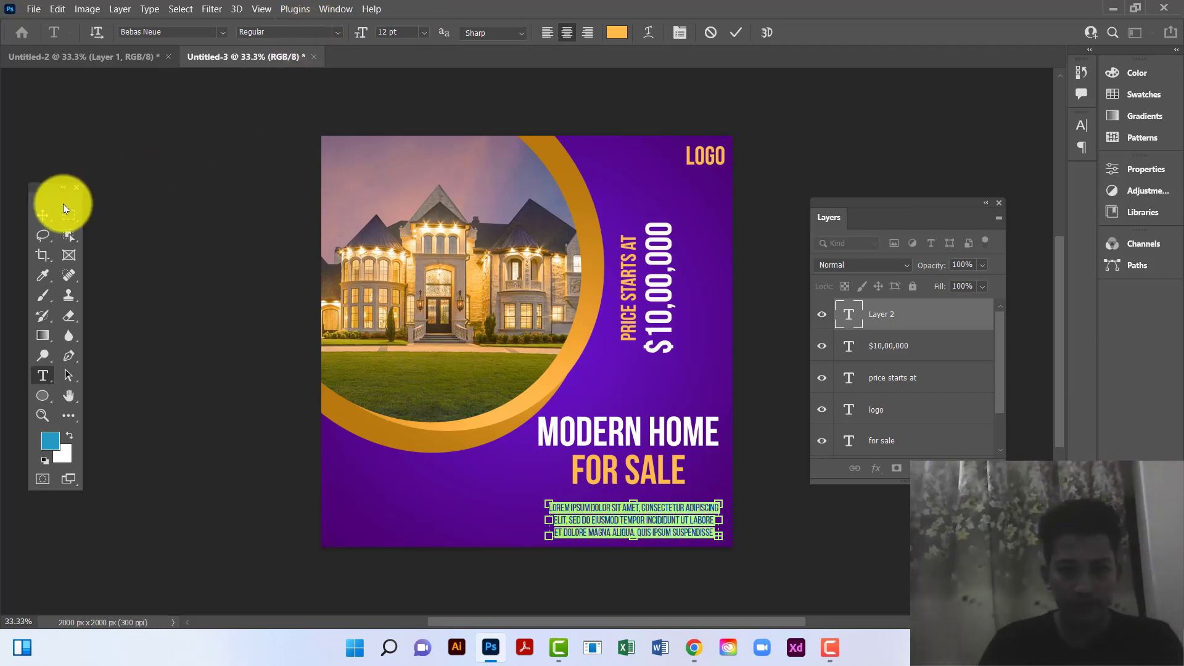
{"action": "left_click", "coordinate": [52, 216]}
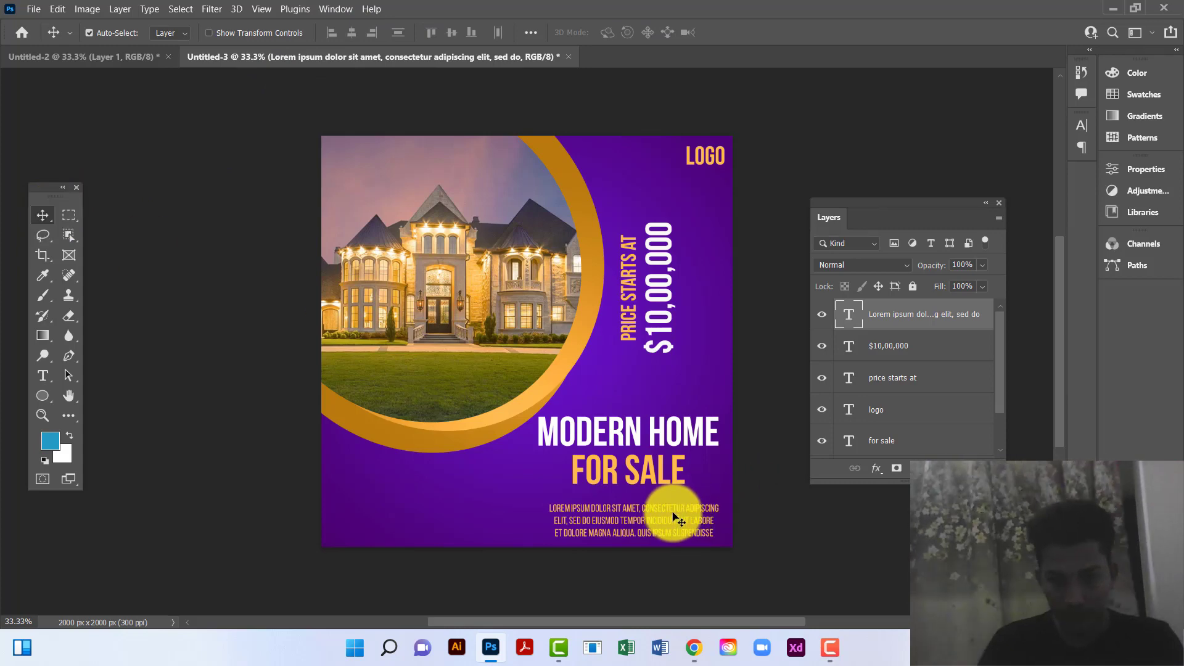
Move the body text under the headline, resize it to 15 pt, and left-align it
{"action": "left_click_drag", "start_coordinate": [672, 507], "coordinate": [670, 505]}
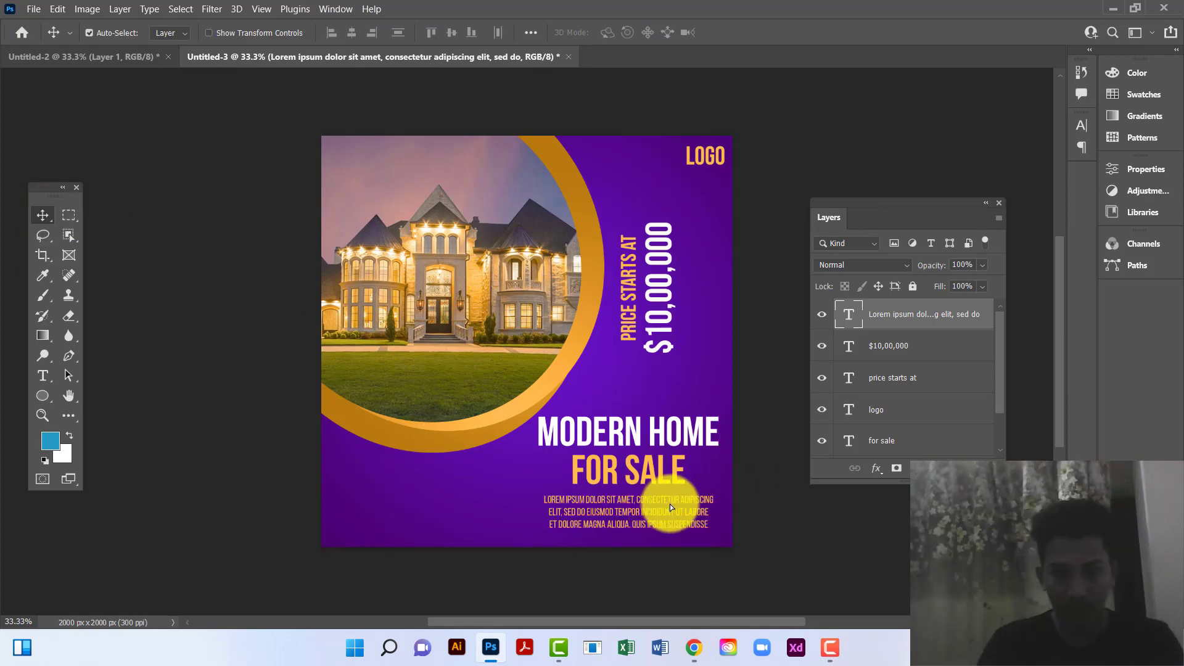
{"action": "double_click", "coordinate": [670, 504]}
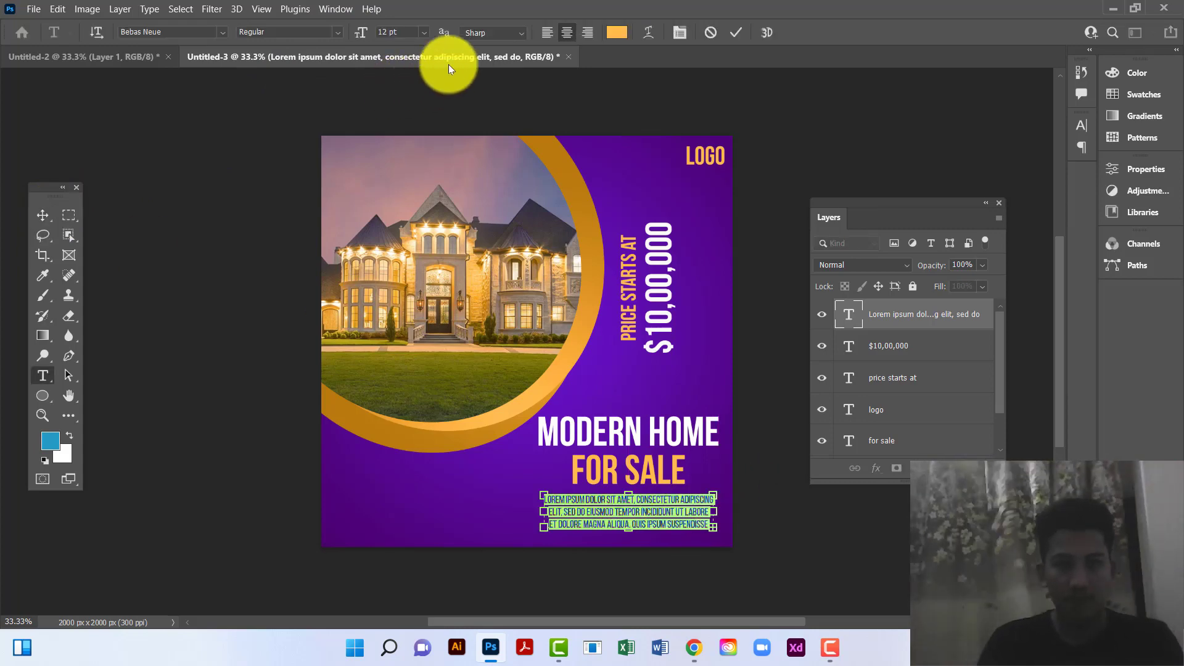
{"action": "left_click", "coordinate": [398, 32]}
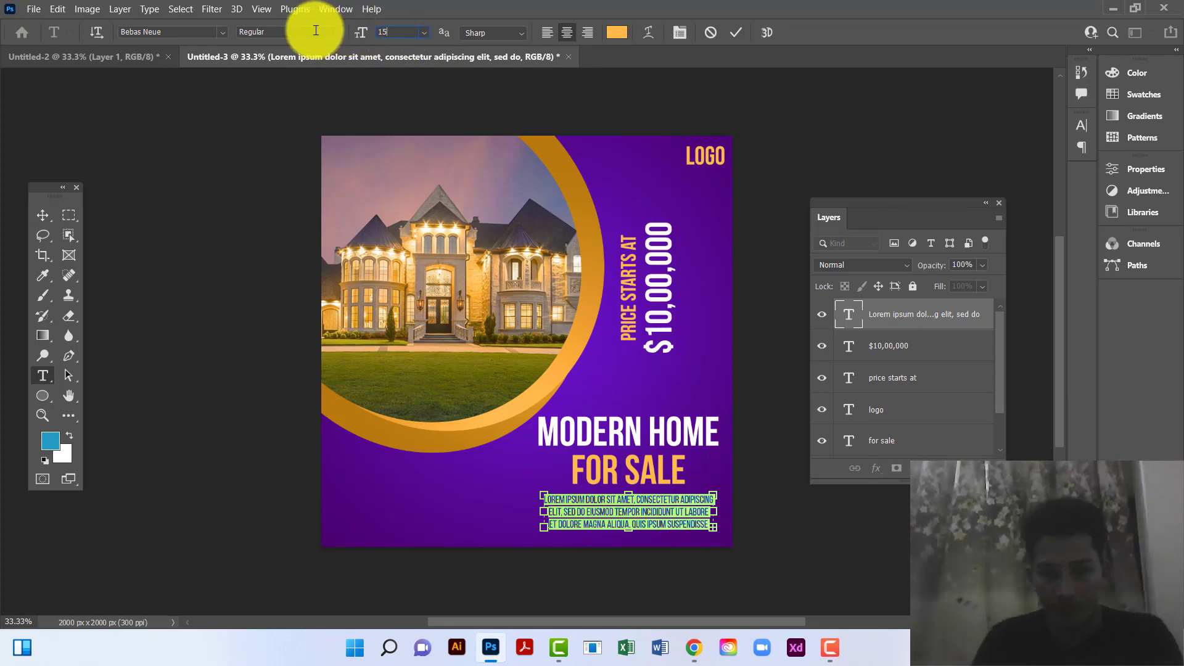
{"action": "key", "text": "Return"}
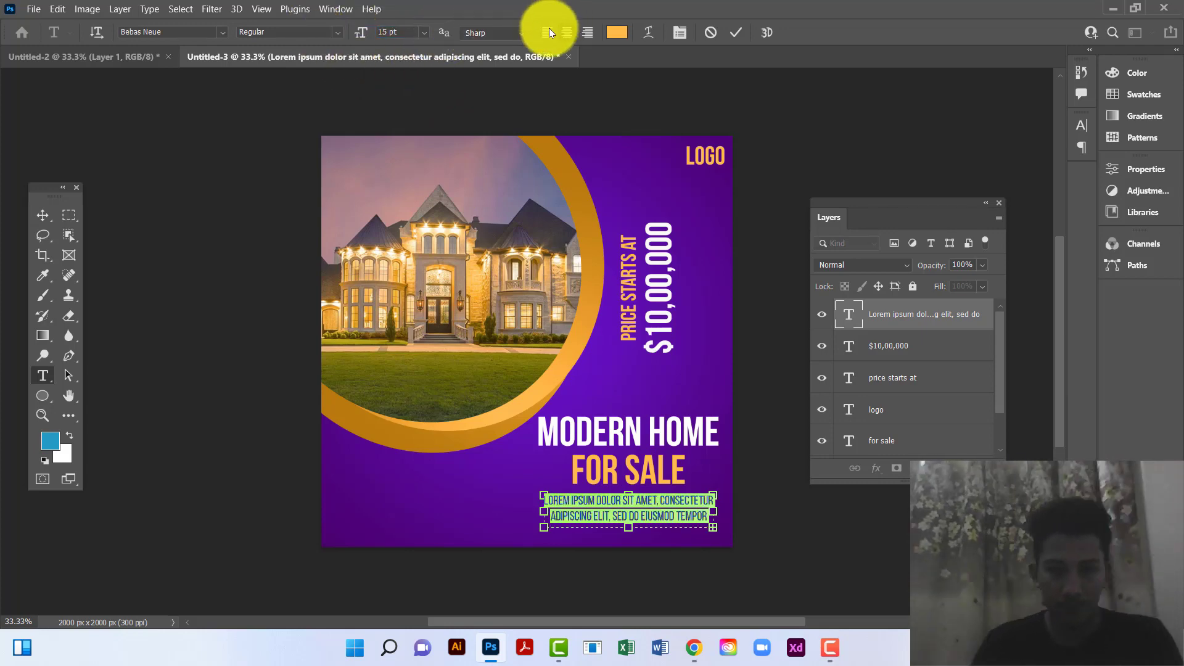
{"action": "left_click", "coordinate": [550, 29]}
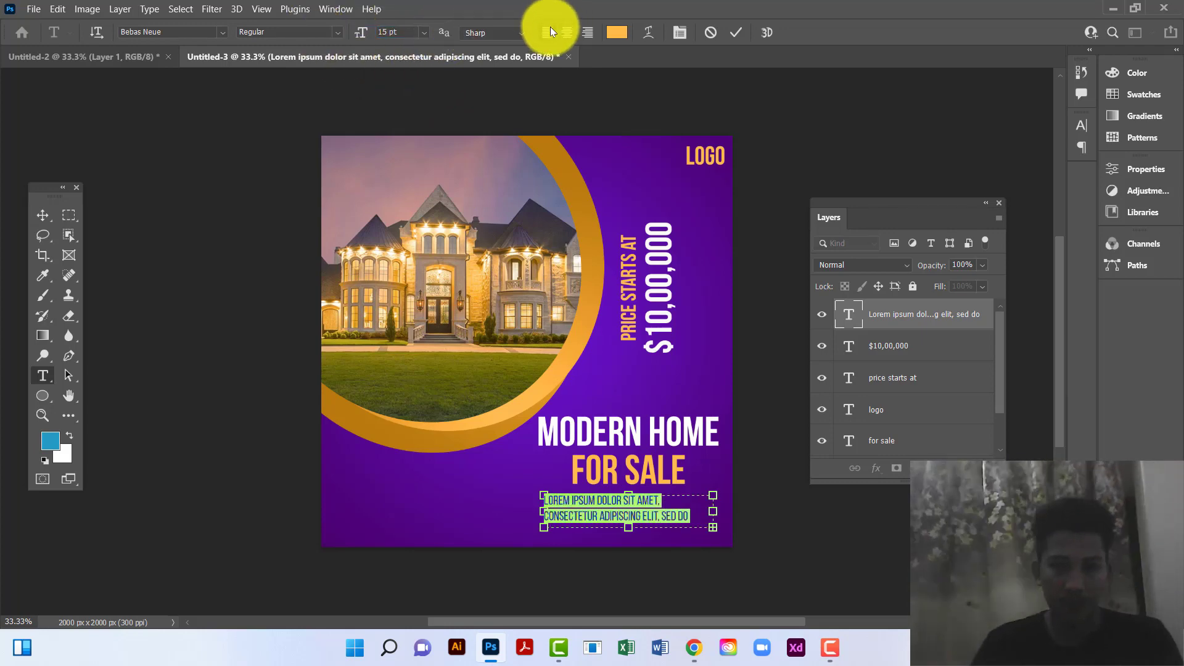
{"action": "left_click", "coordinate": [43, 215]}
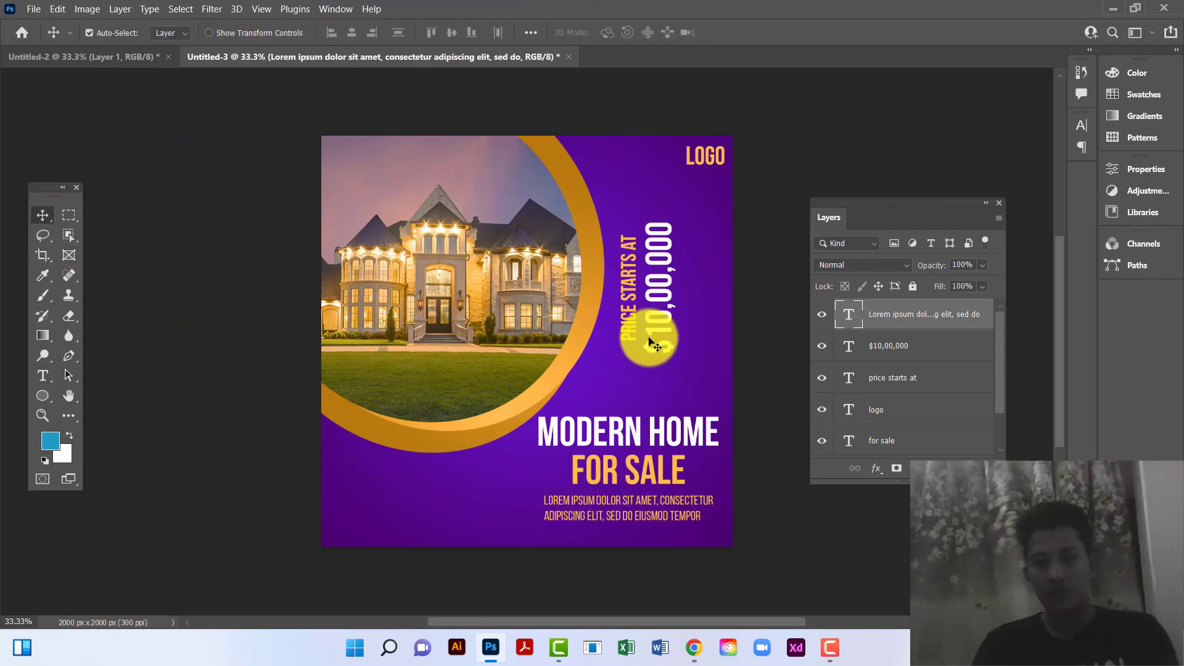
{"action": "left_click", "coordinate": [647, 457]}
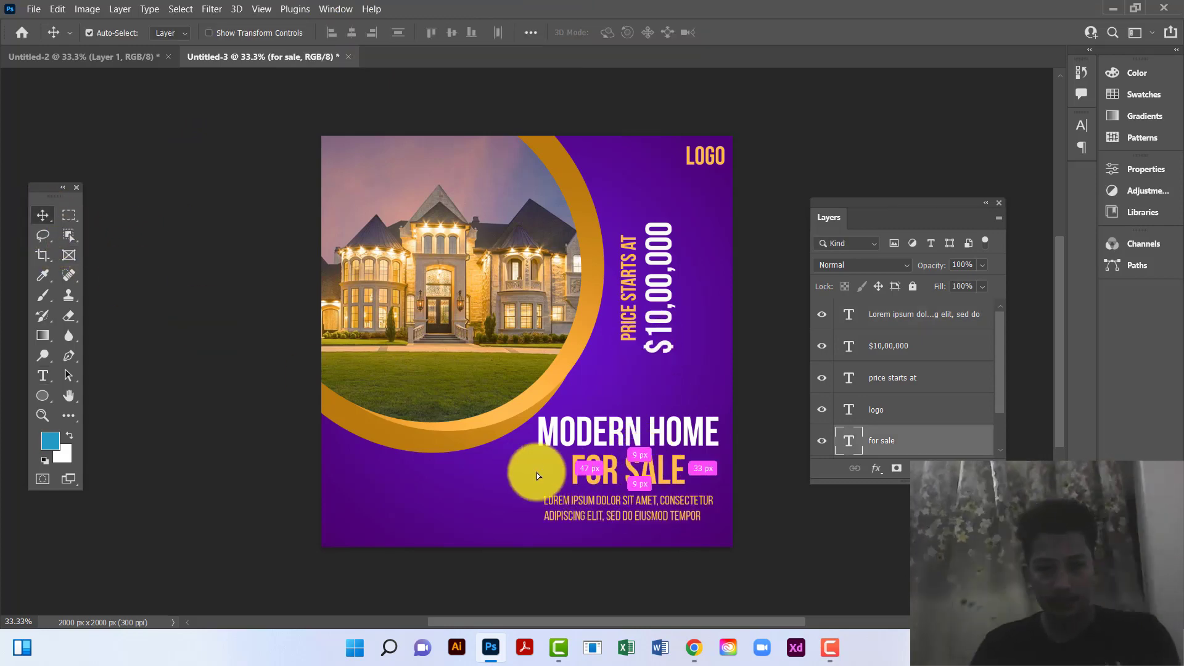
Duplicate FOR SALE to the bottom left and retype the copy as 'call now'
{"action": "left_click_drag", "start_coordinate": [537, 475], "coordinate": [305, 496]}
{"action": "double_click", "coordinate": [416, 479]}
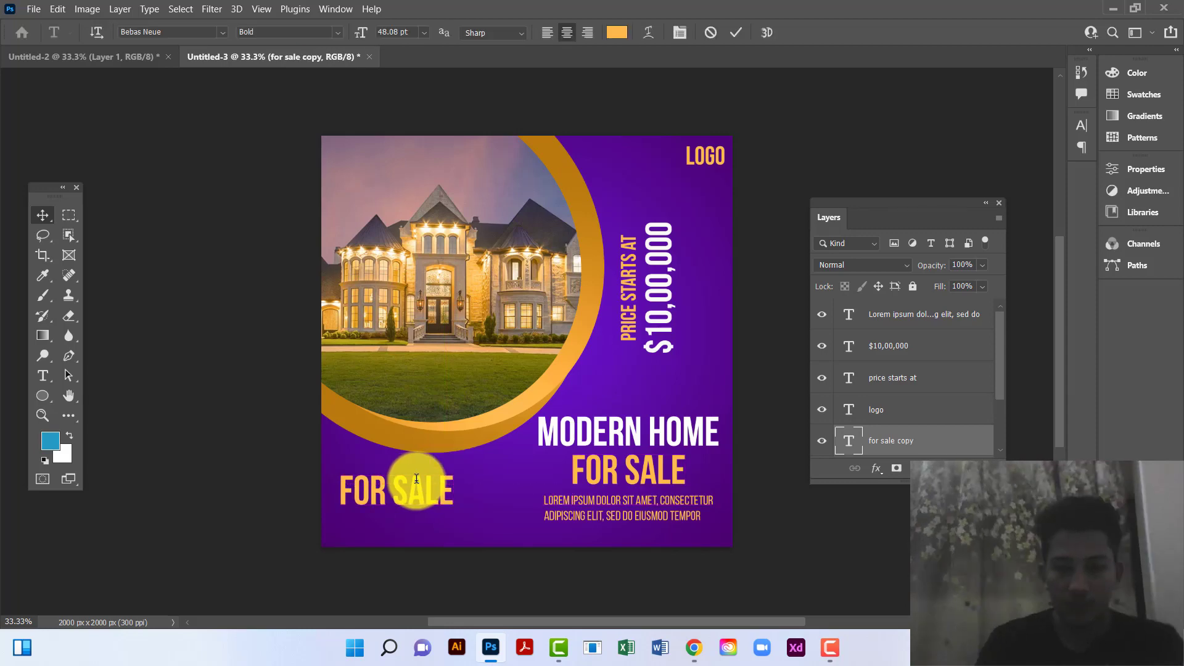
{"action": "type", "text": "call now"}
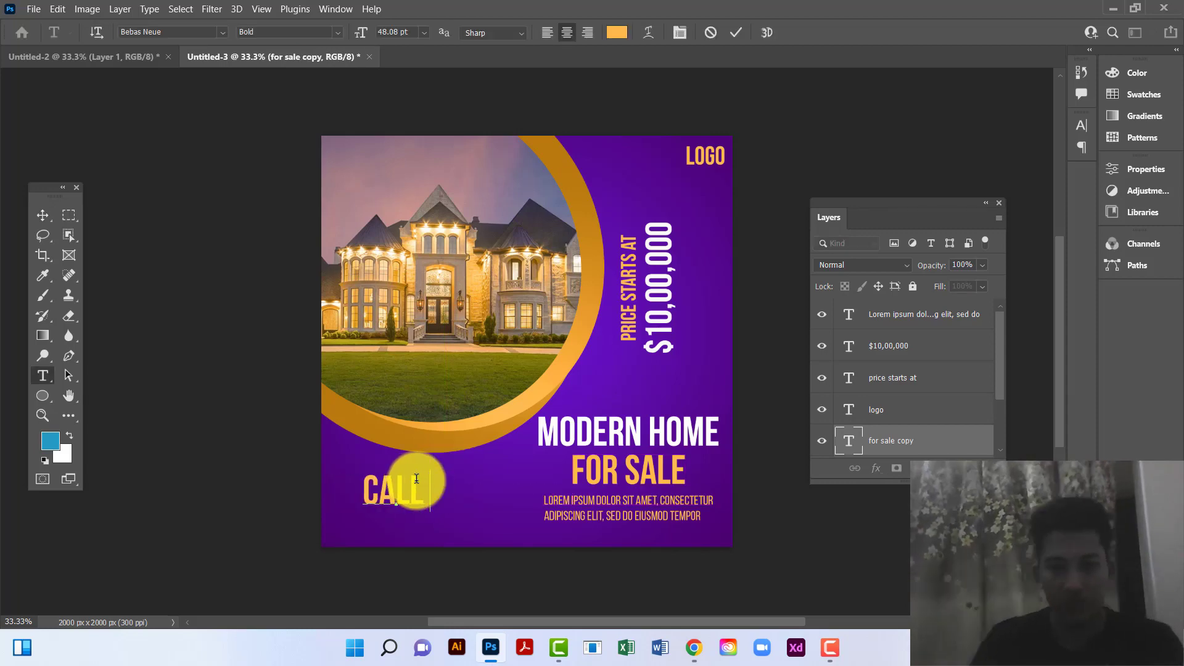
{"action": "left_click", "coordinate": [43, 214]}
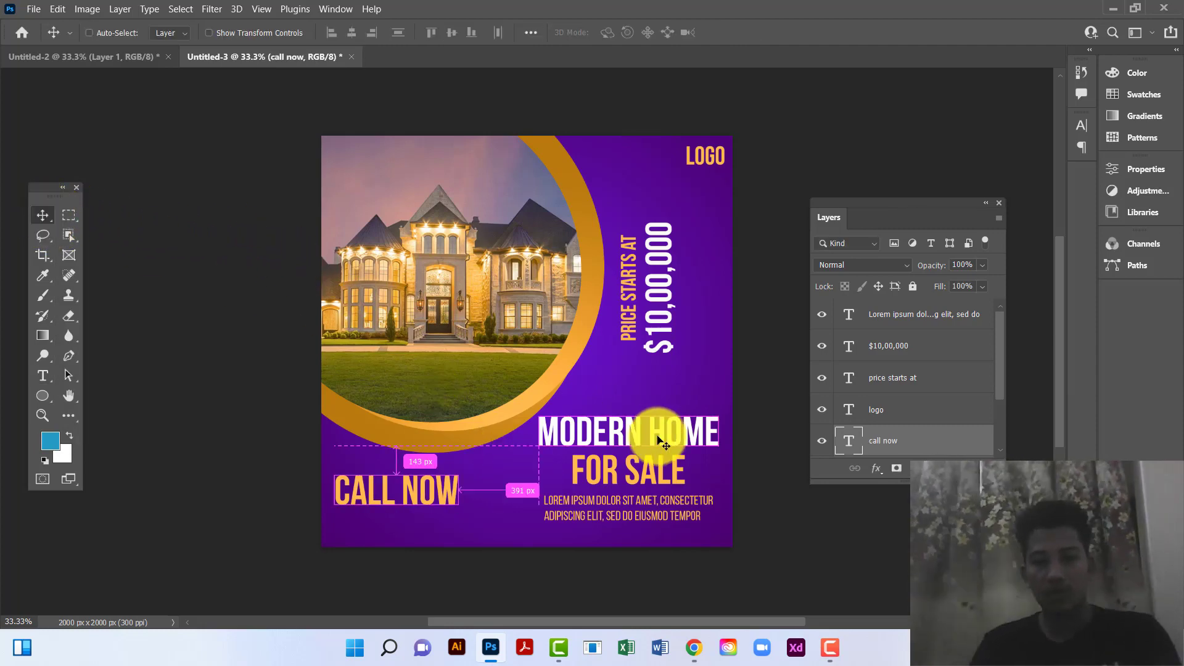
Scale the CALL NOW text down to about 59% of its size
{"action": "key", "text": "ctrl+t"}
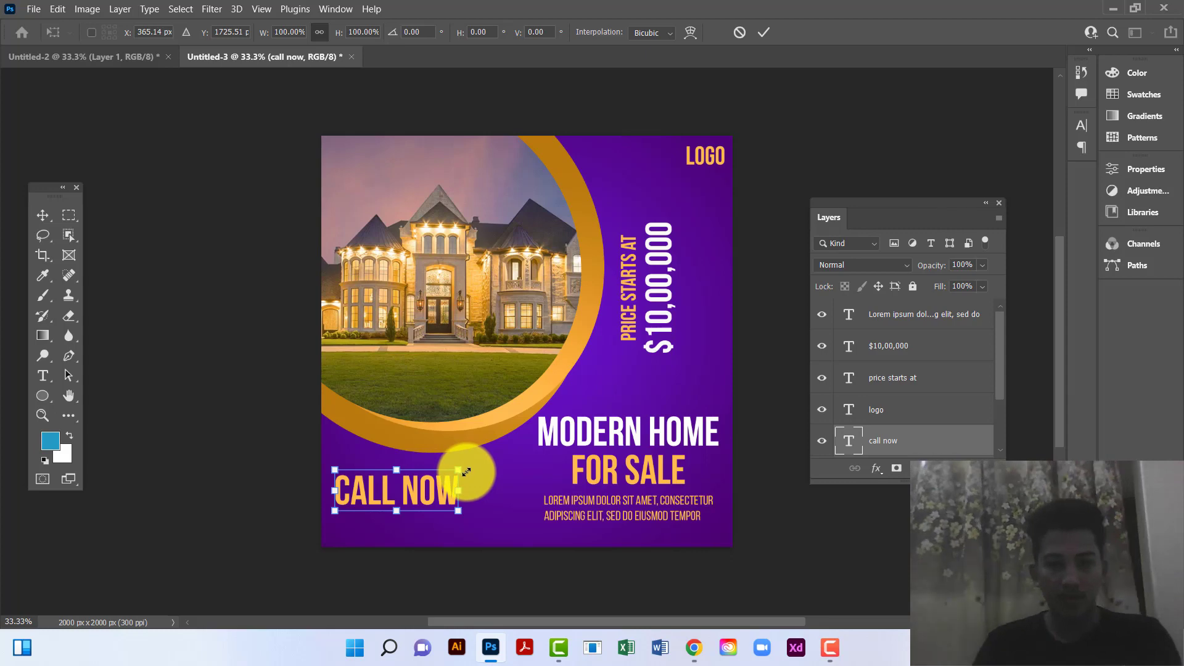
{"action": "left_click_drag", "start_coordinate": [466, 472], "coordinate": [417, 517]}
{"action": "key", "text": "Return"}
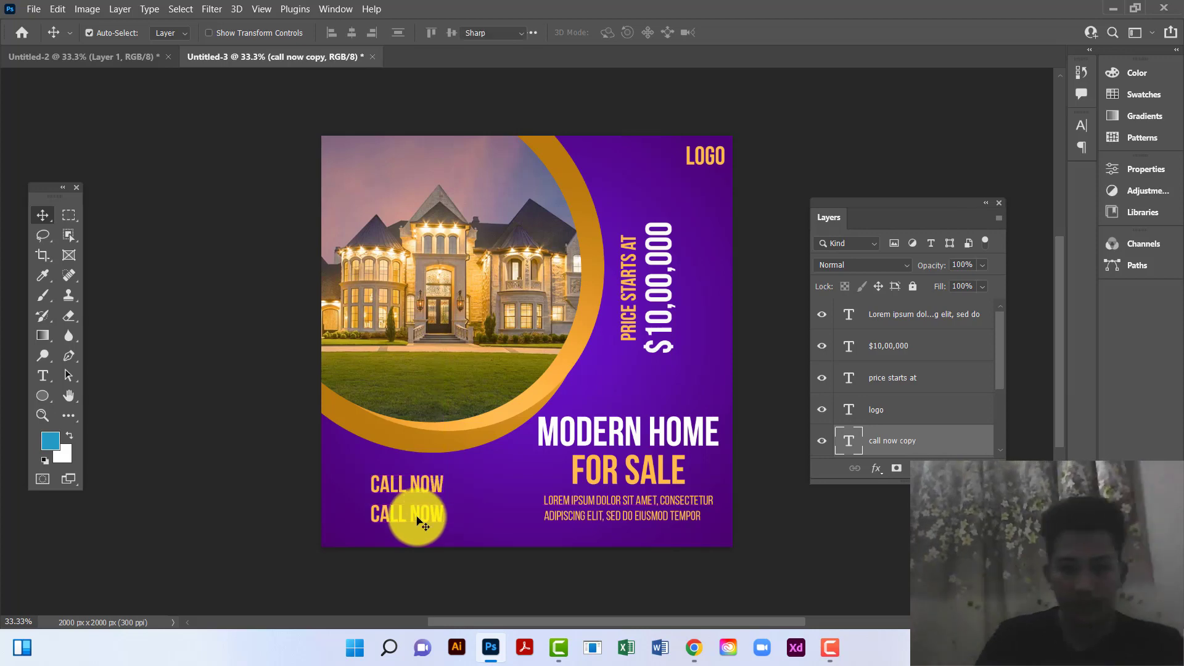
Retype the lower CALL NOW copy as a placeholder phone number
{"action": "double_click", "coordinate": [416, 515]}
{"action": "left_click", "coordinate": [417, 515]}
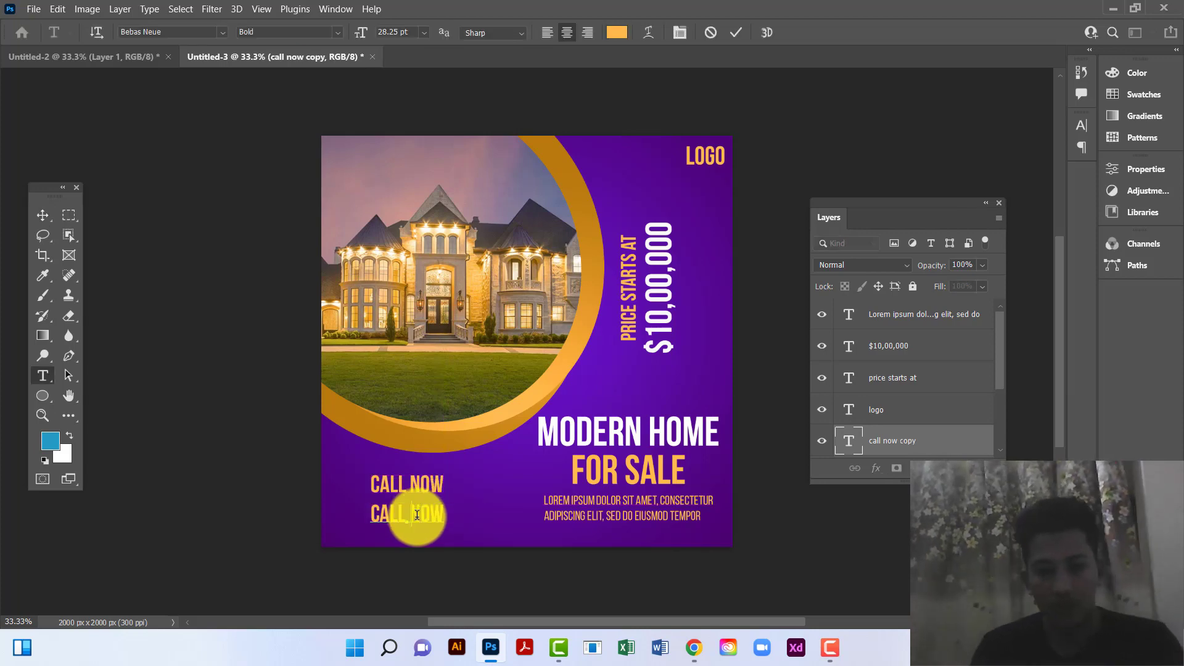
{"action": "type", "text": "123 456 "}
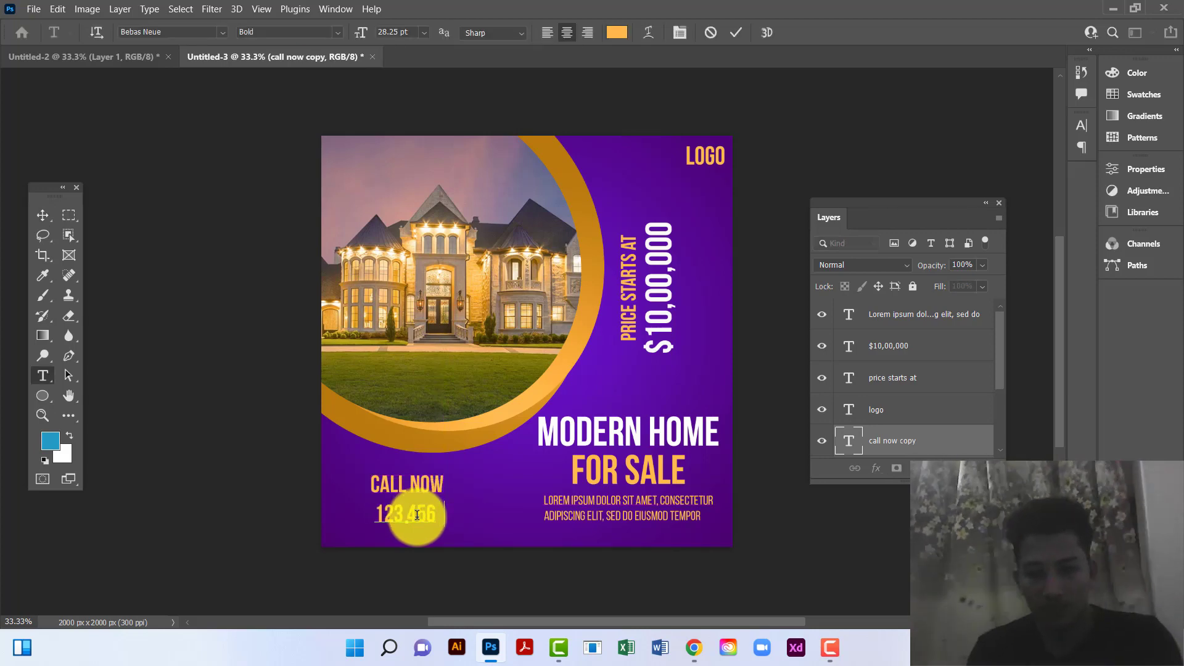
{"action": "type", "text": "6789"}
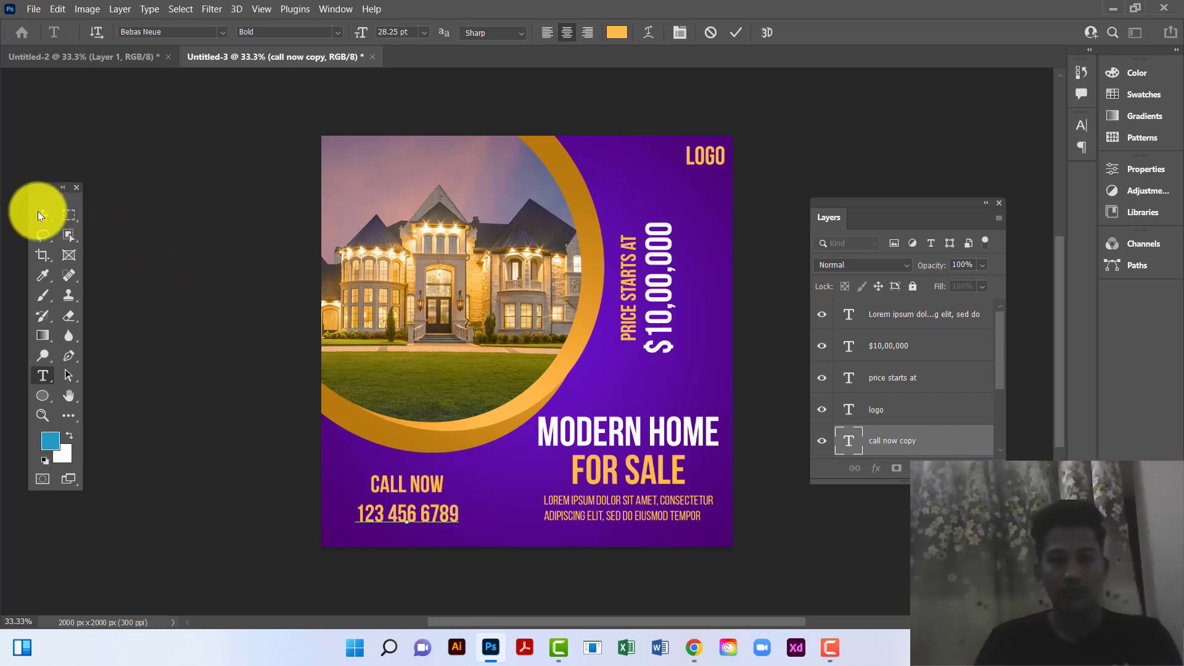
{"action": "left_click", "coordinate": [40, 215]}
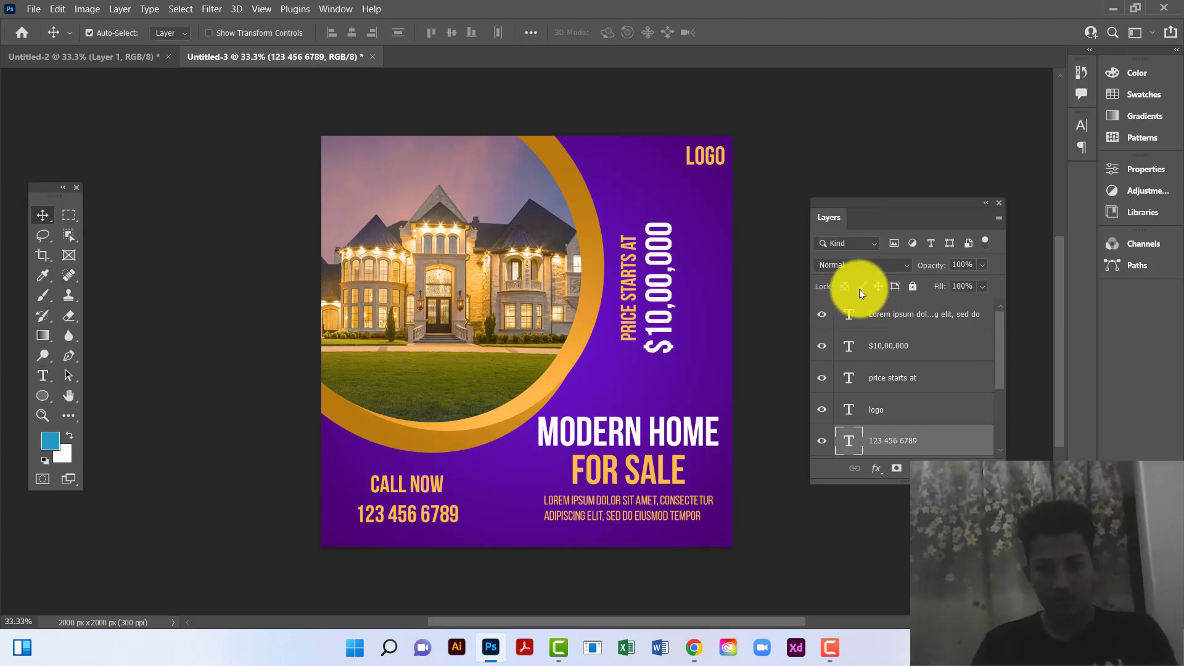
Enlarge the phone number to about 148% beneath CALL NOW
{"action": "key", "text": "ctrl"}
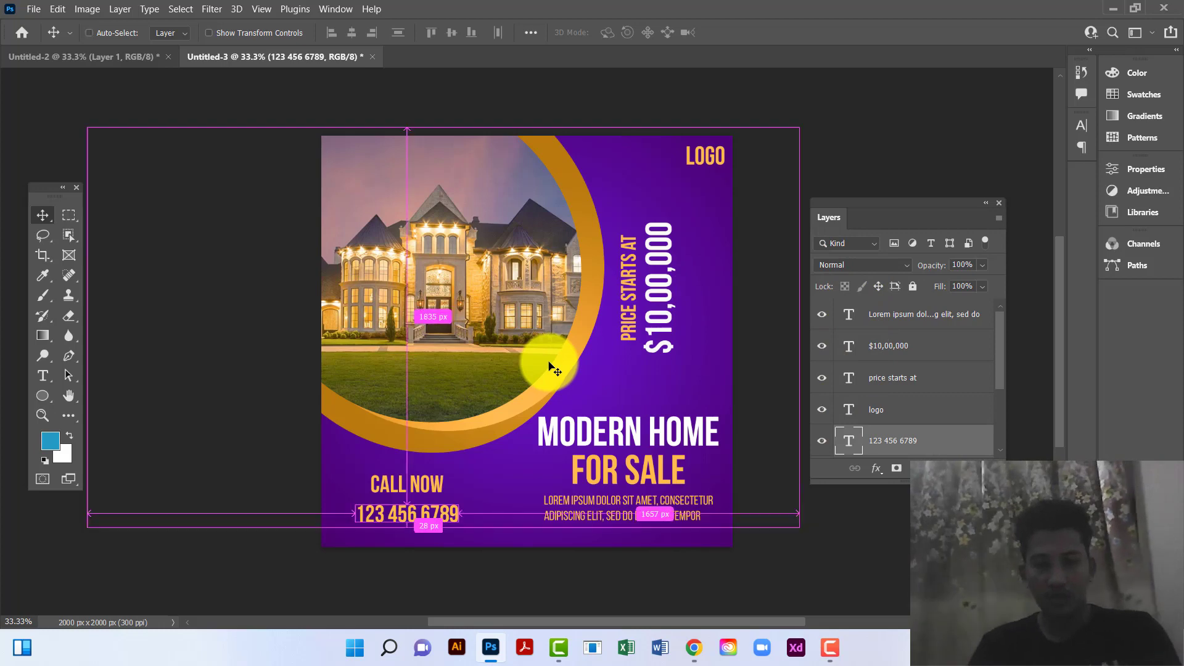
{"action": "key", "text": "ctrl+t"}
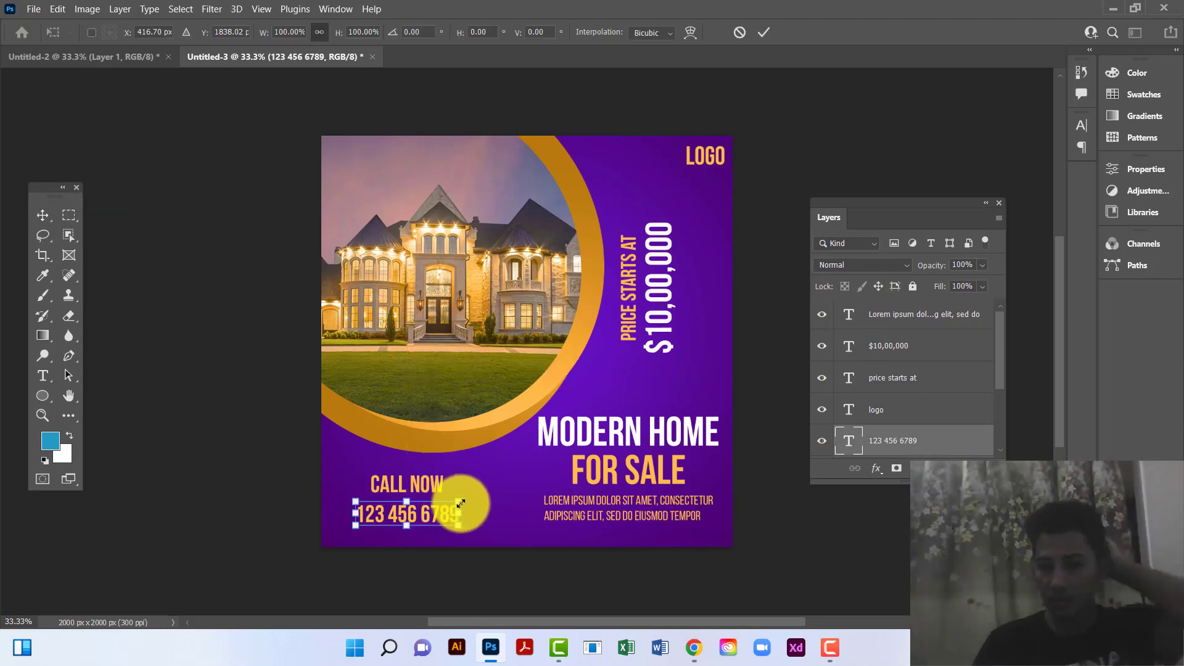
{"action": "mouse_move", "coordinate": [461, 503]}
{"action": "left_mouse_down"}
{"action": "mouse_move", "coordinate": [508, 489]}
{"action": "mouse_move", "coordinate": [468, 517]}
{"action": "left_mouse_up"}
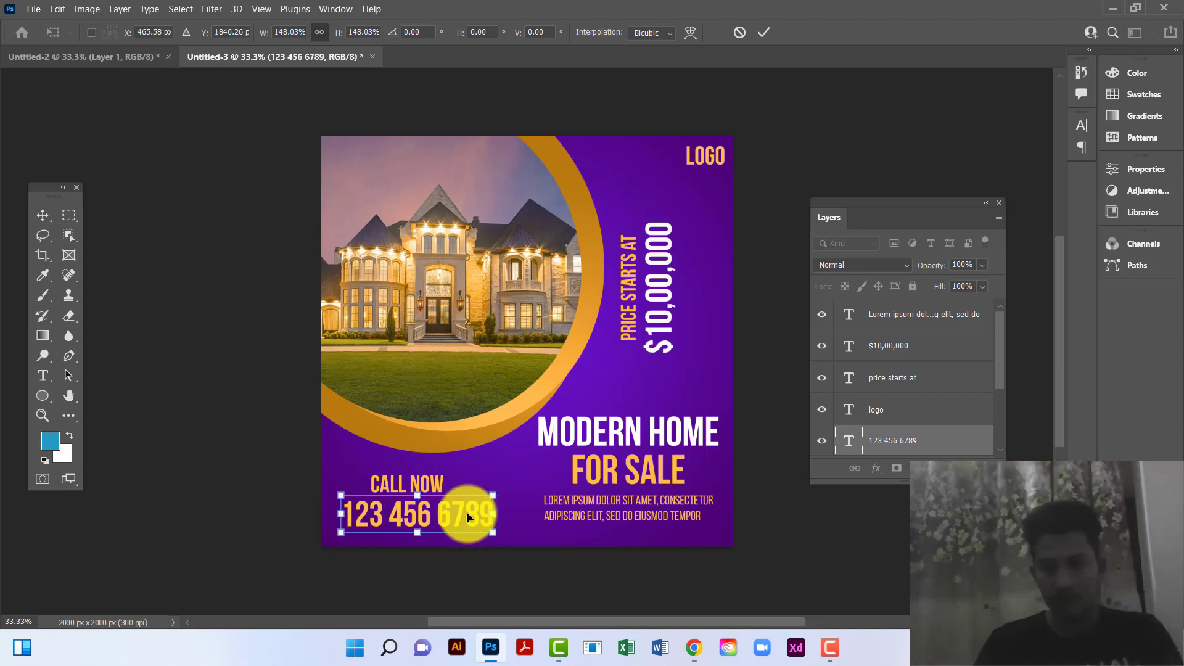
{"action": "key", "text": "Return"}
{"action": "scroll", "coordinate": [999, 388], "scroll_direction": "down", "scroll_amount": 1}
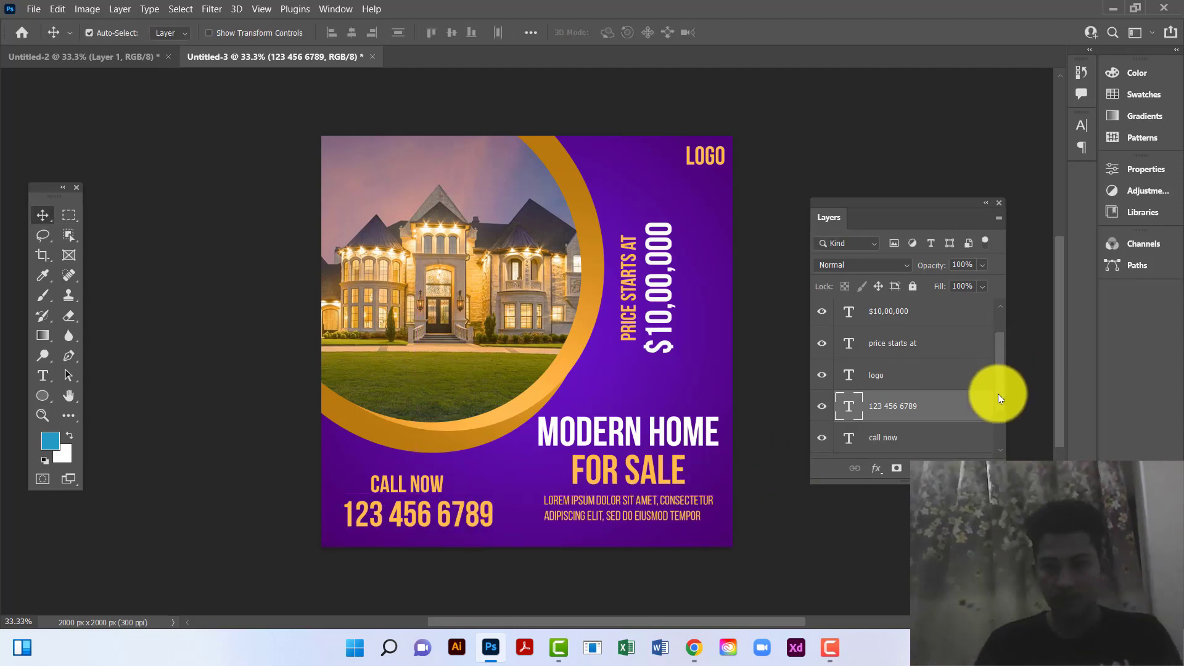
{"action": "scroll", "coordinate": [998, 393], "scroll_direction": "down", "scroll_amount": 1}
Recolour CALL NOW pure white and shift it about 48 px right, centred above the phone number
{"action": "double_click", "coordinate": [850, 389]}
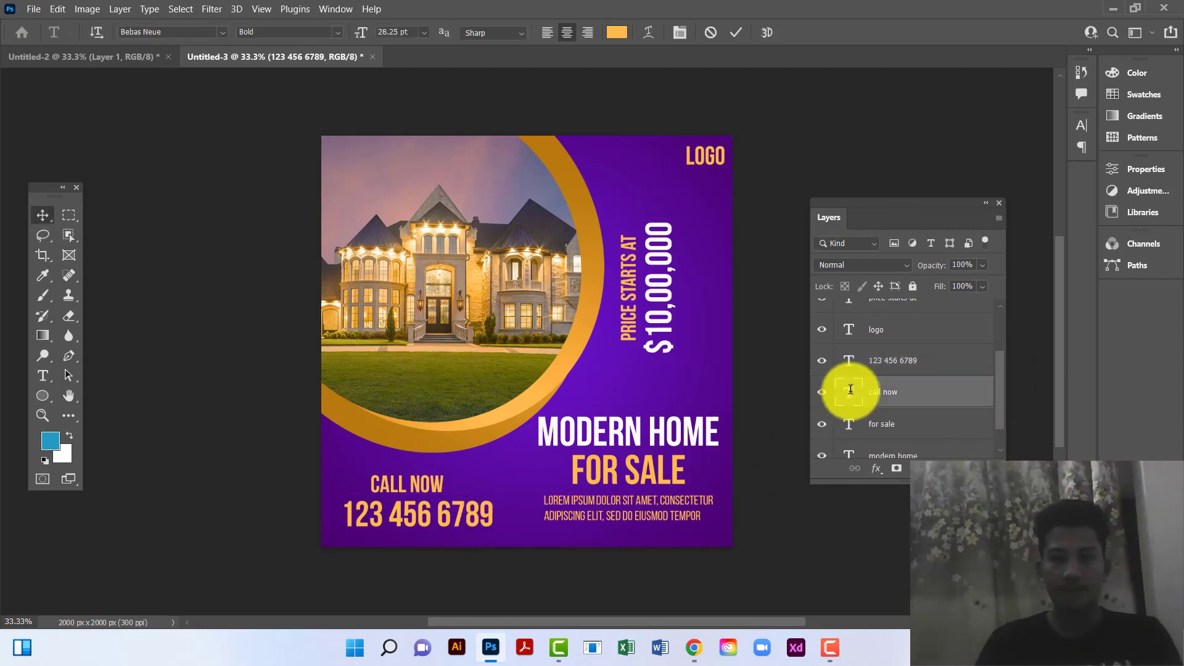
{"action": "left_click", "coordinate": [616, 32]}
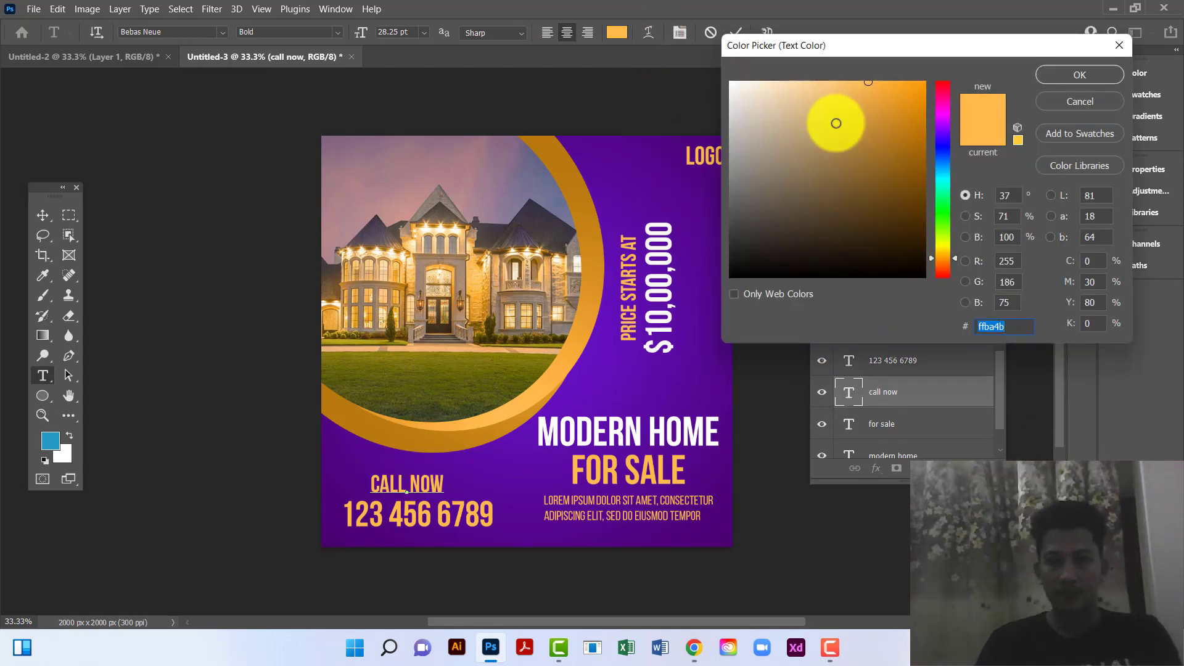
{"action": "left_click_drag", "start_coordinate": [835, 123], "coordinate": [700, 58]}
{"action": "left_click", "coordinate": [1089, 73]}
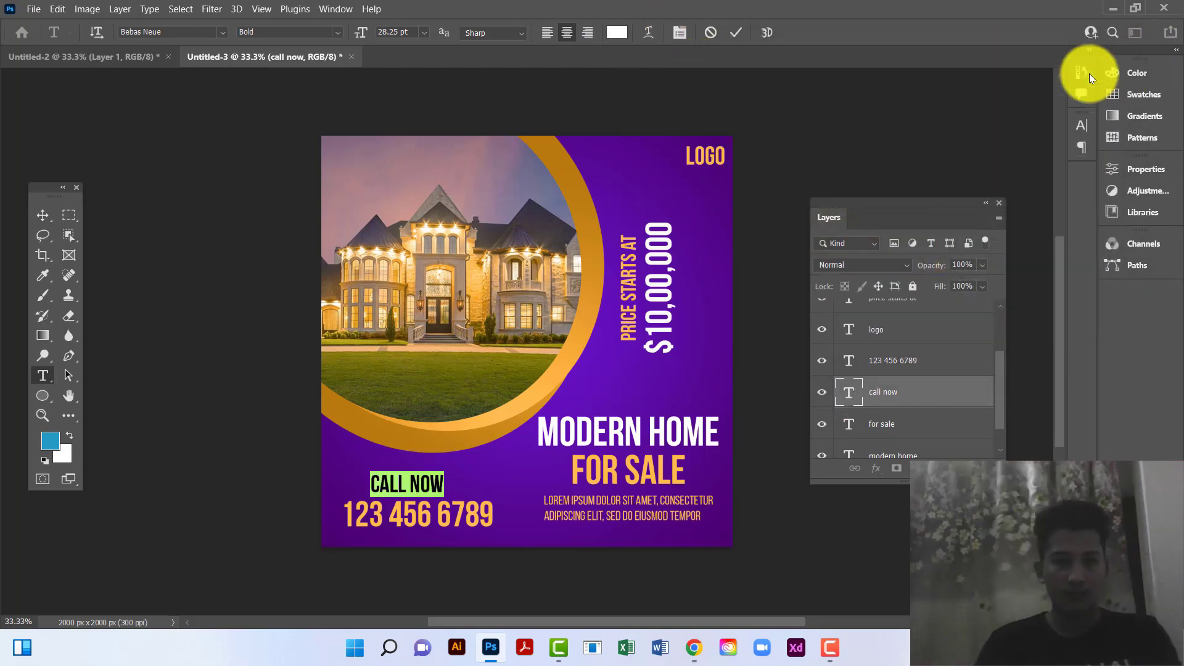
{"action": "left_click", "coordinate": [42, 214]}
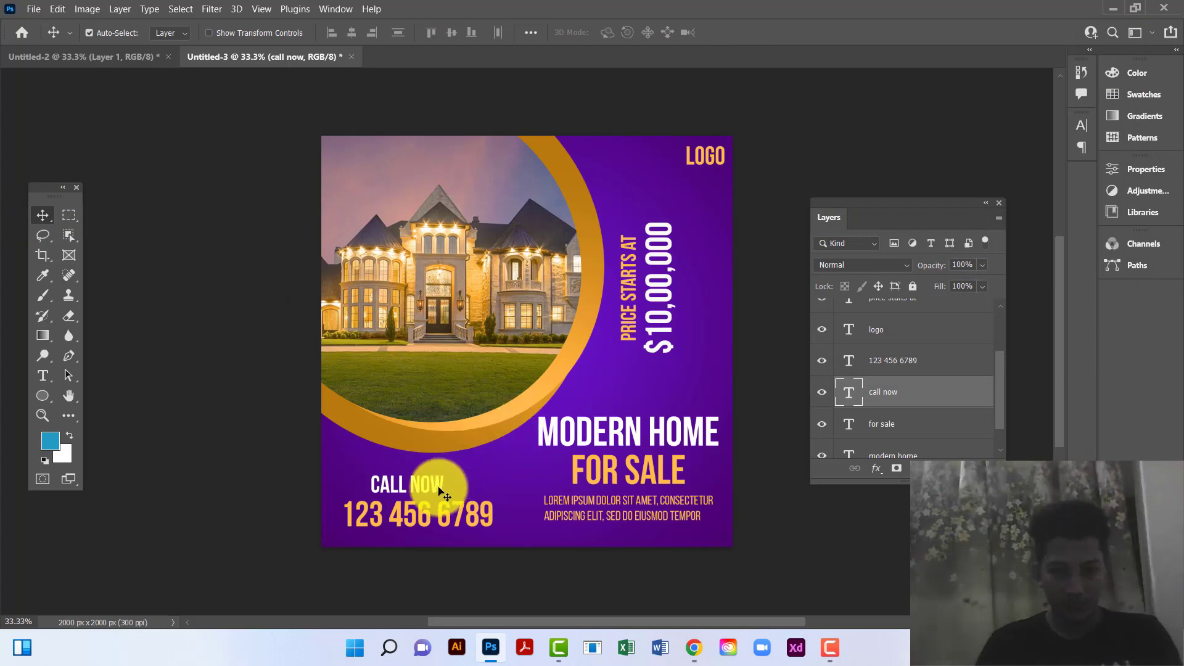
{"action": "left_click_drag", "start_coordinate": [438, 487], "coordinate": [438, 487]}
{"action": "scroll", "coordinate": [999, 398], "scroll_direction": "down", "scroll_amount": 1}
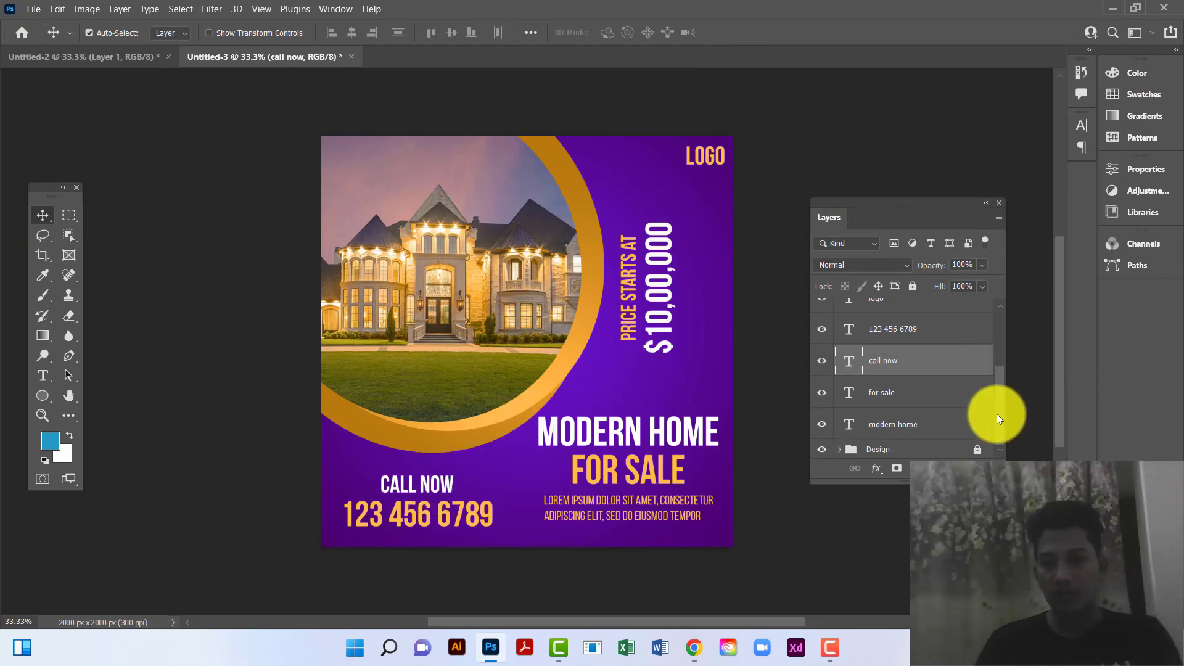
Select every text layer from modern home upward and group them as 'Text' above Design
{"action": "left_click", "coordinate": [971, 420]}
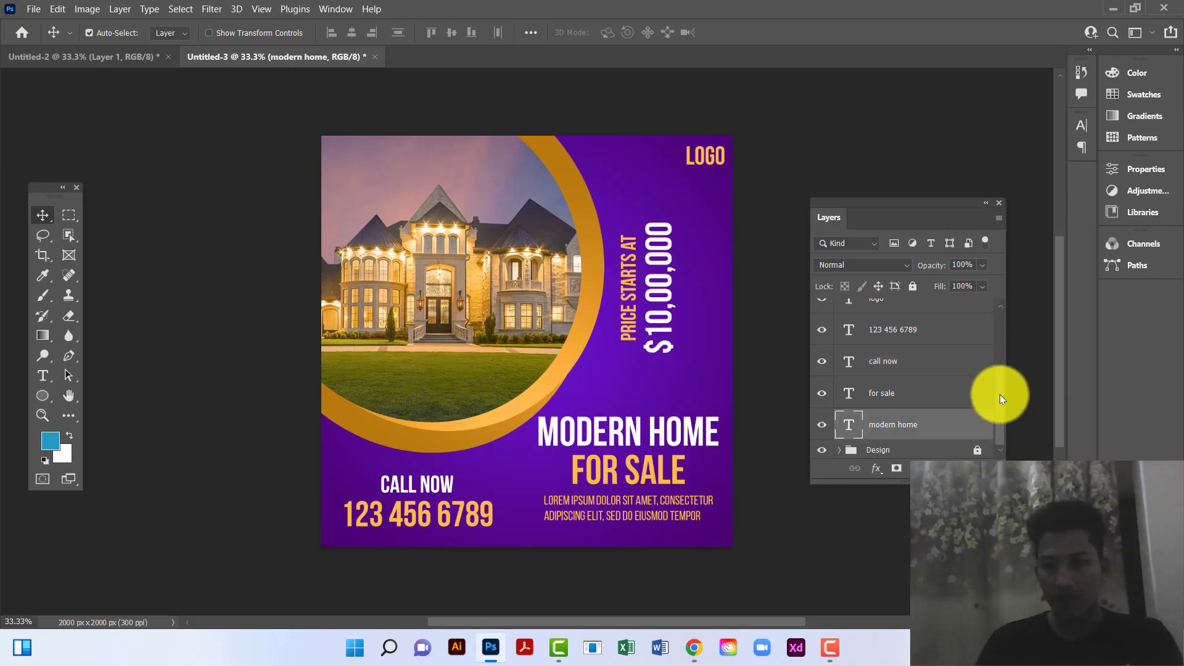
{"action": "scroll", "coordinate": [1000, 398], "scroll_direction": "up", "scroll_amount": 3}
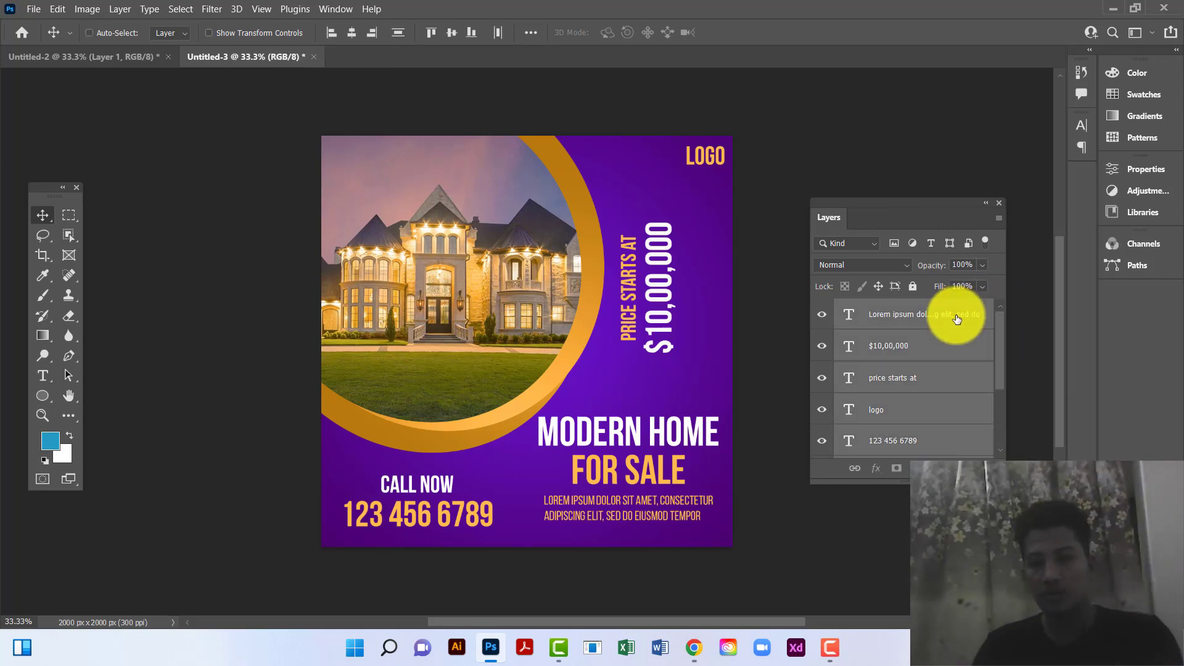
{"action": "key", "text": "ctrl+g"}
{"action": "double_click", "coordinate": [878, 308]}
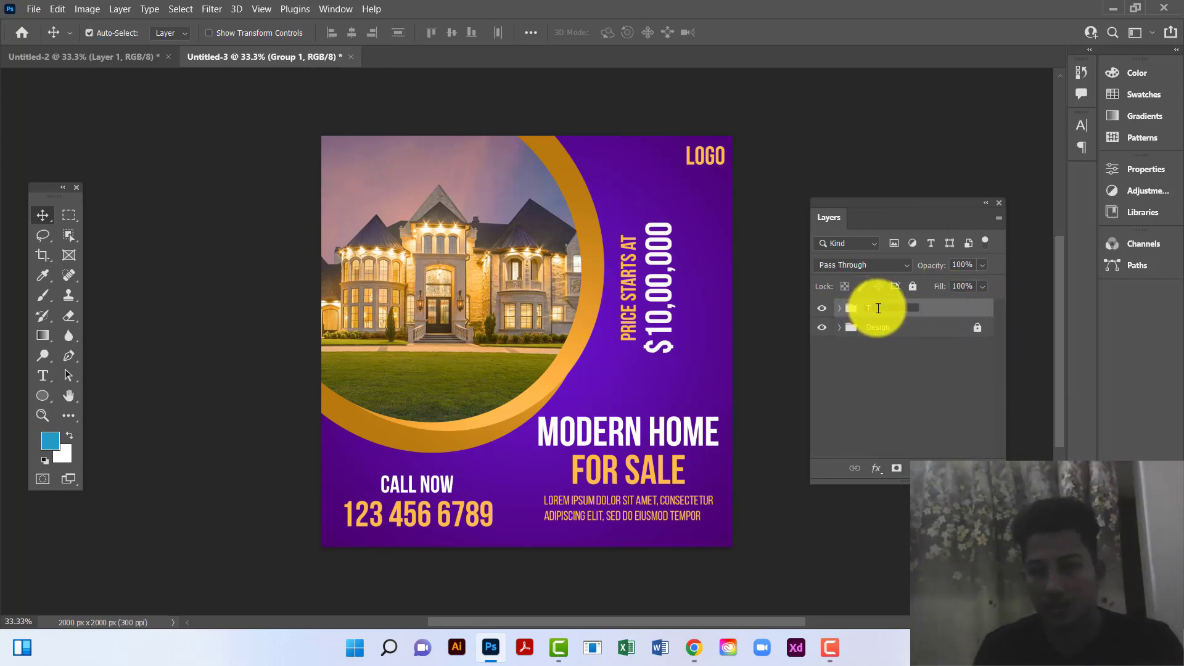
{"action": "type", "text": "Text"}
{"action": "key", "text": "Return"}
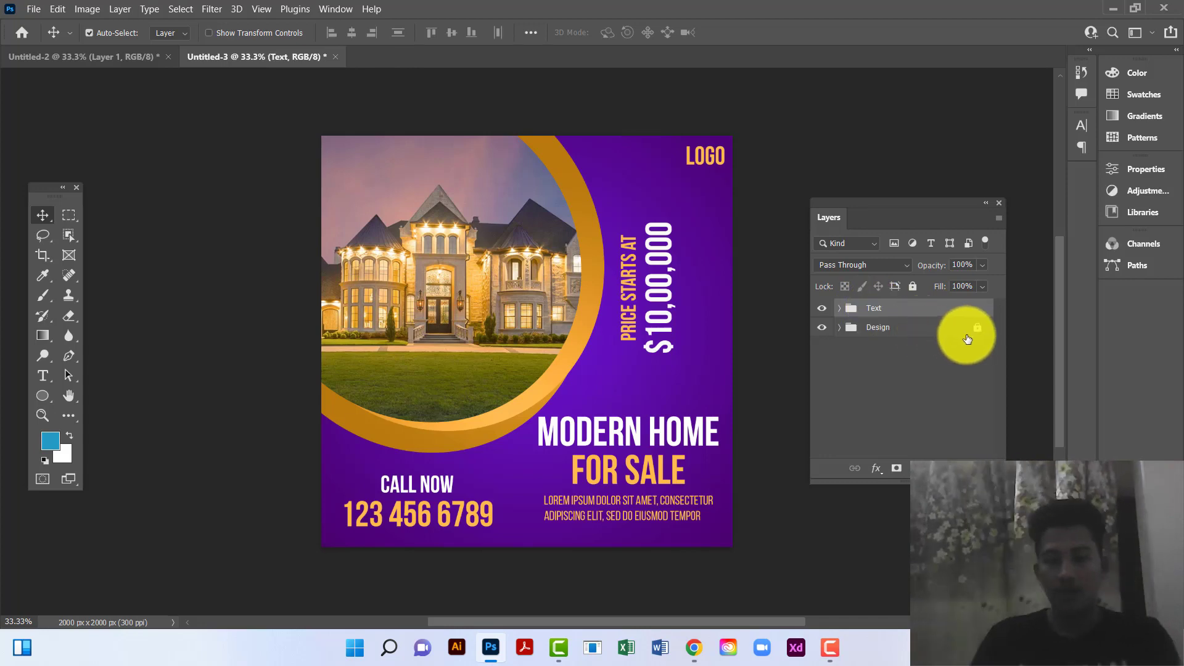